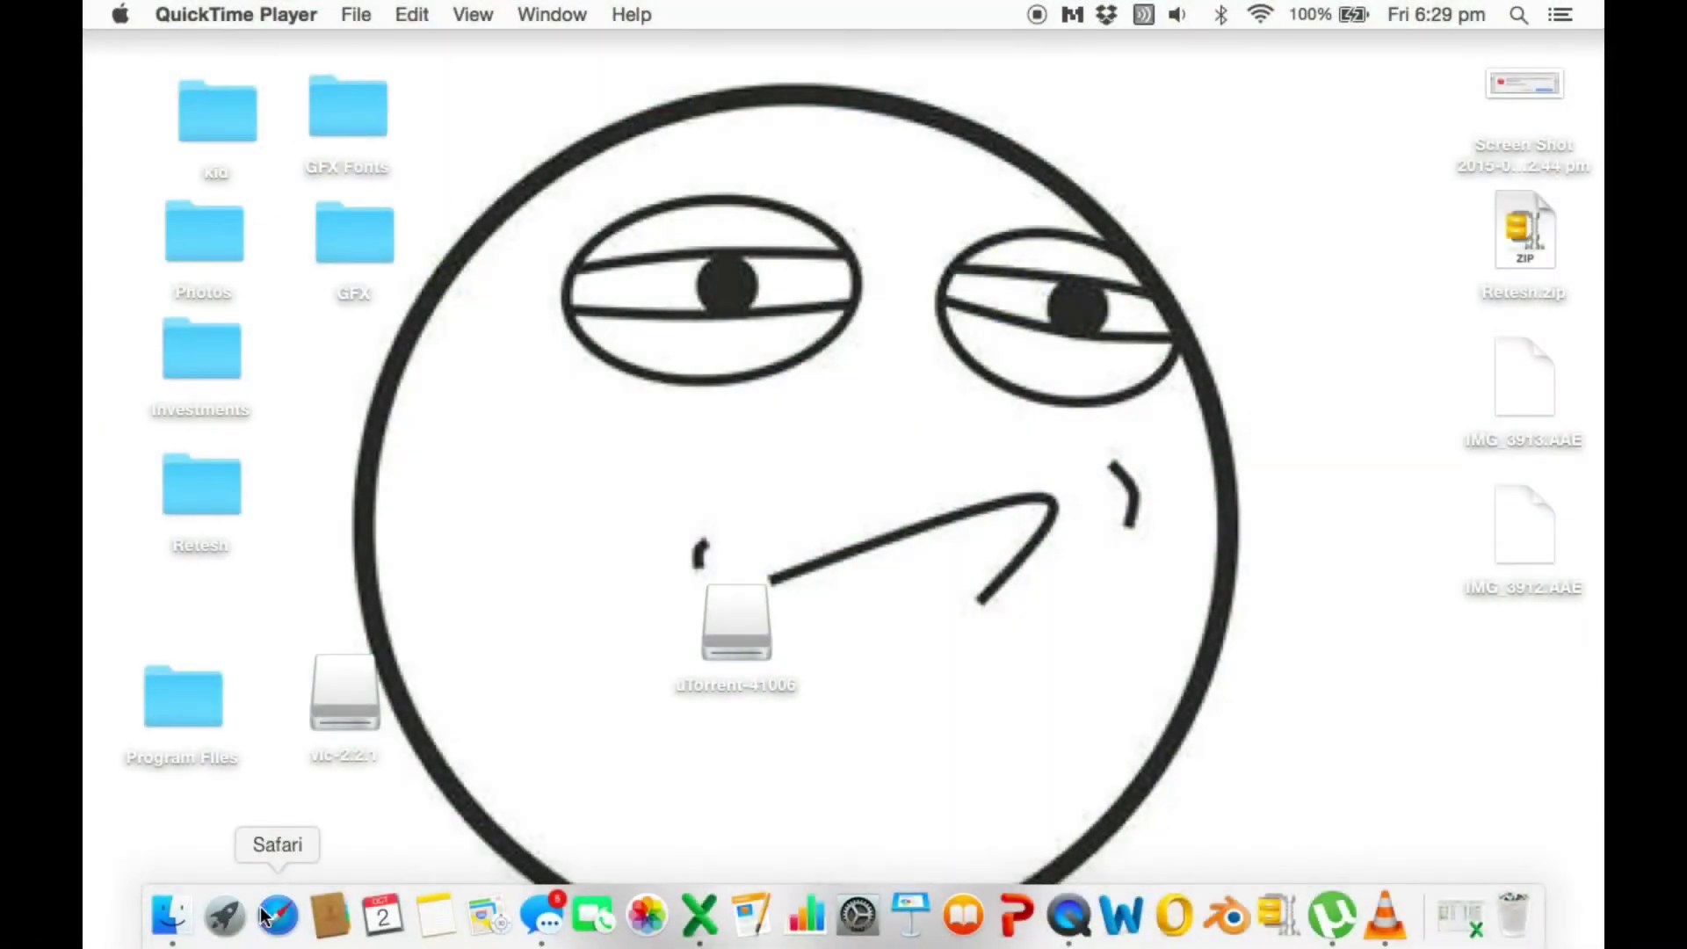
left_click(266, 917)
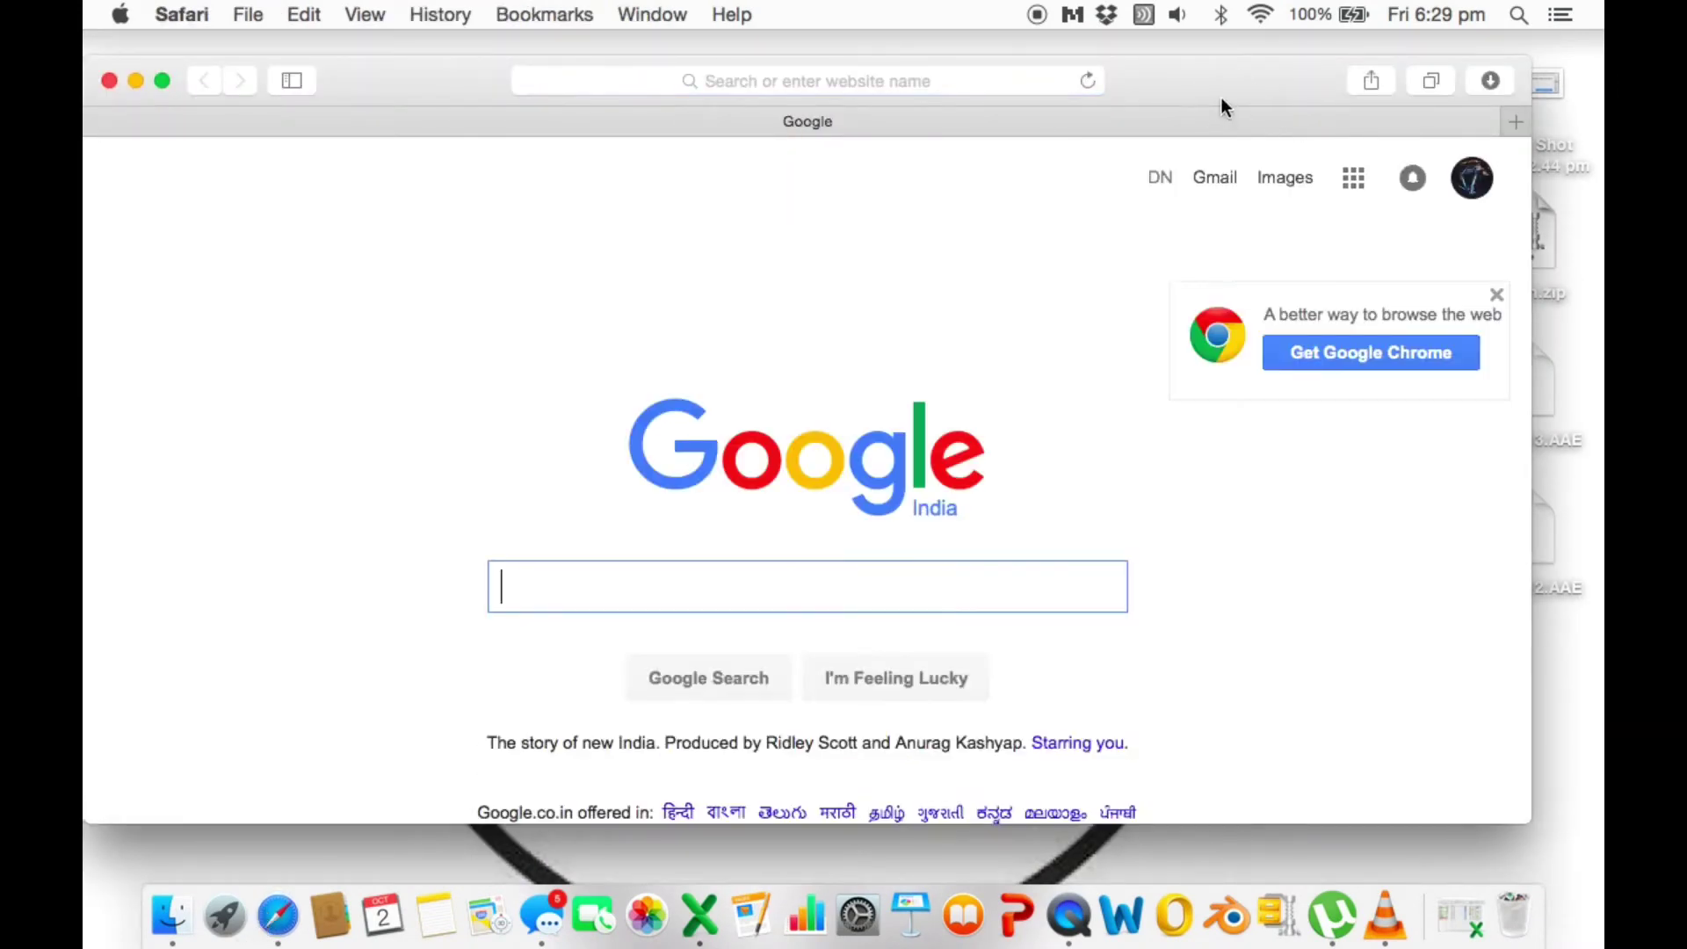
left_click_drag(1224, 106, 1310, 97)
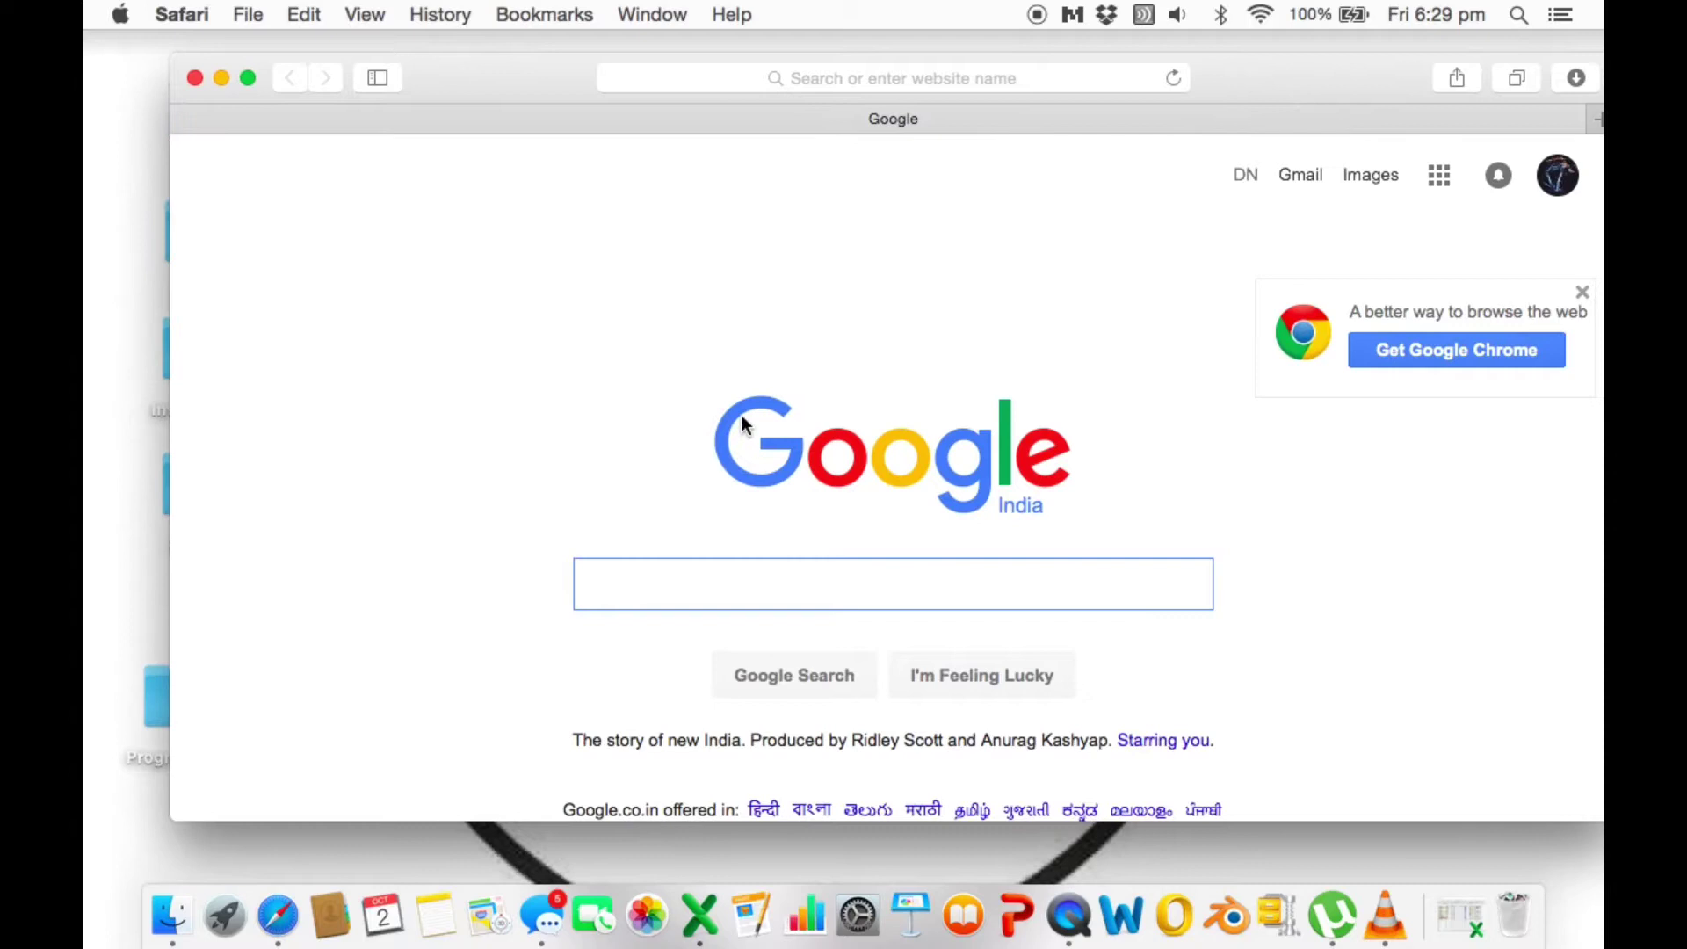
left_click(220, 78)
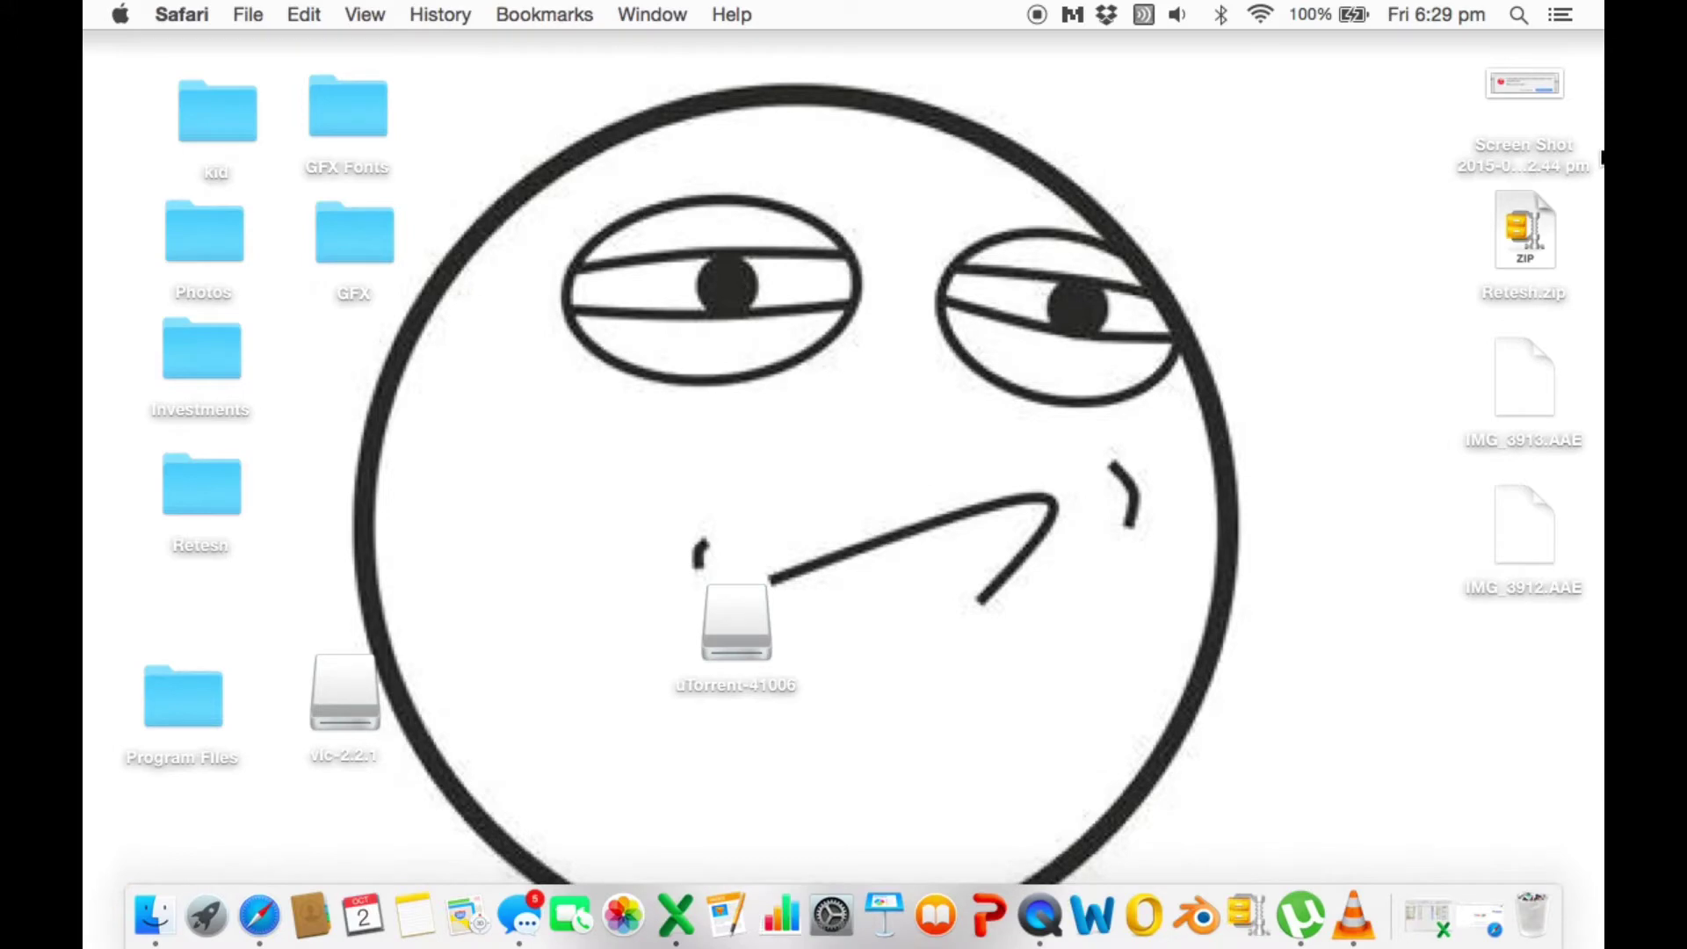
left_click(208, 910)
left_click(208, 909)
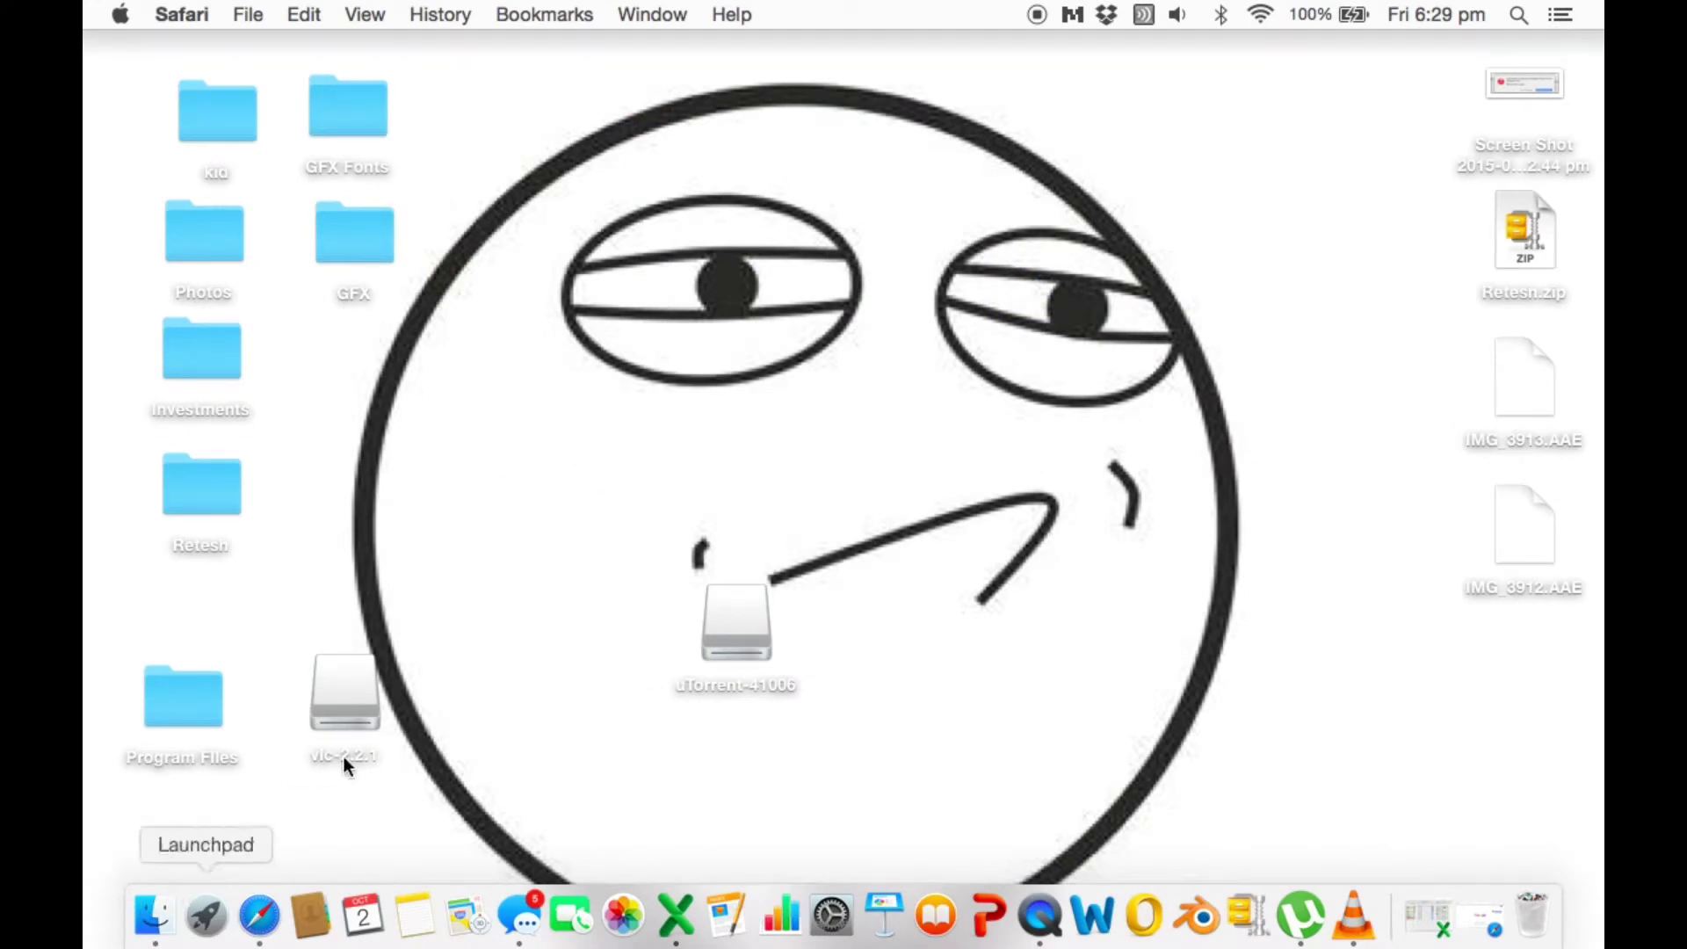
Move the existing Mobcrush app from the Applications folder to the Trash and close the Finder window
left_click(155, 938)
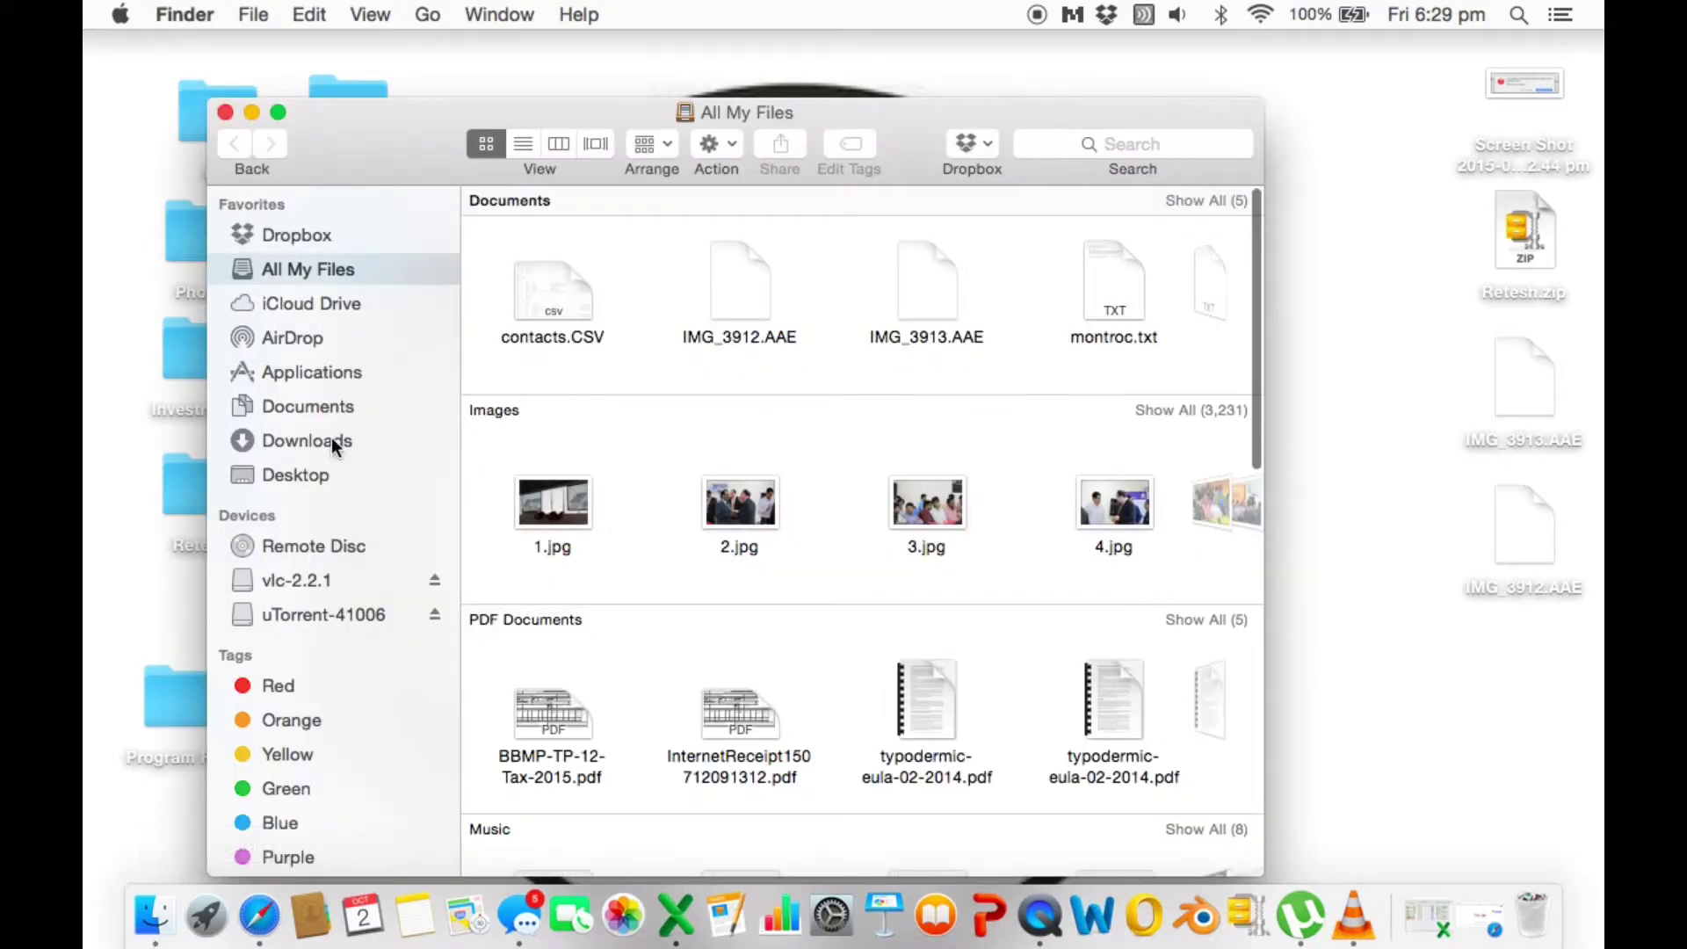
left_click(355, 372)
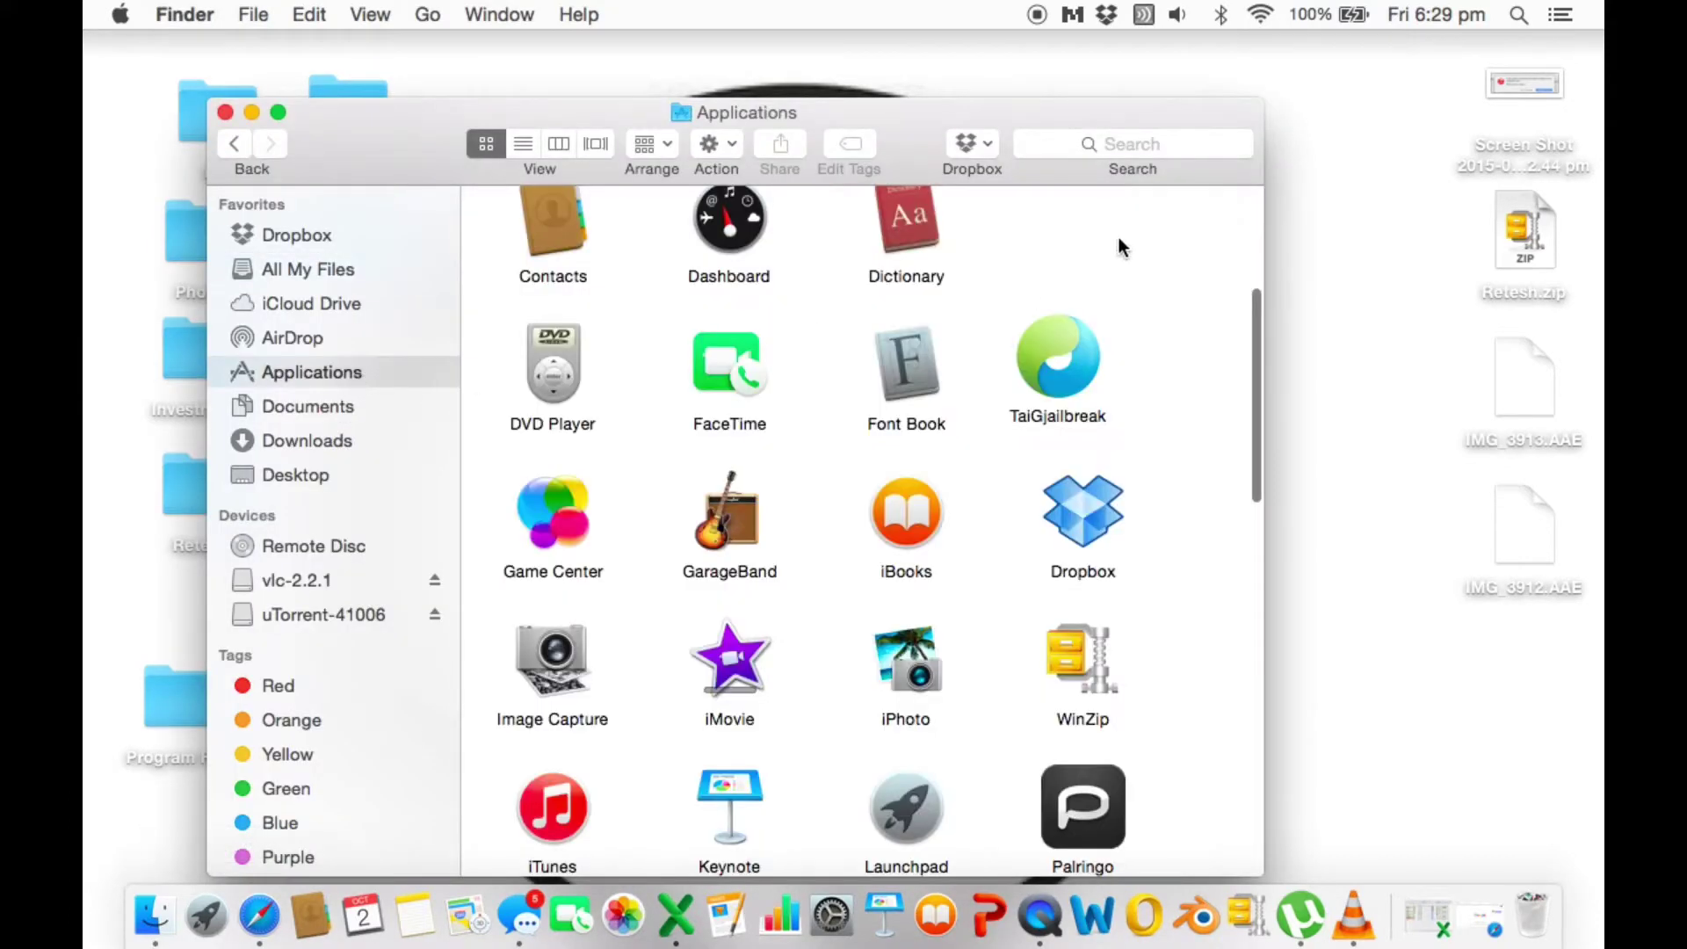
left_click_drag(1256, 389, 1226, 289)
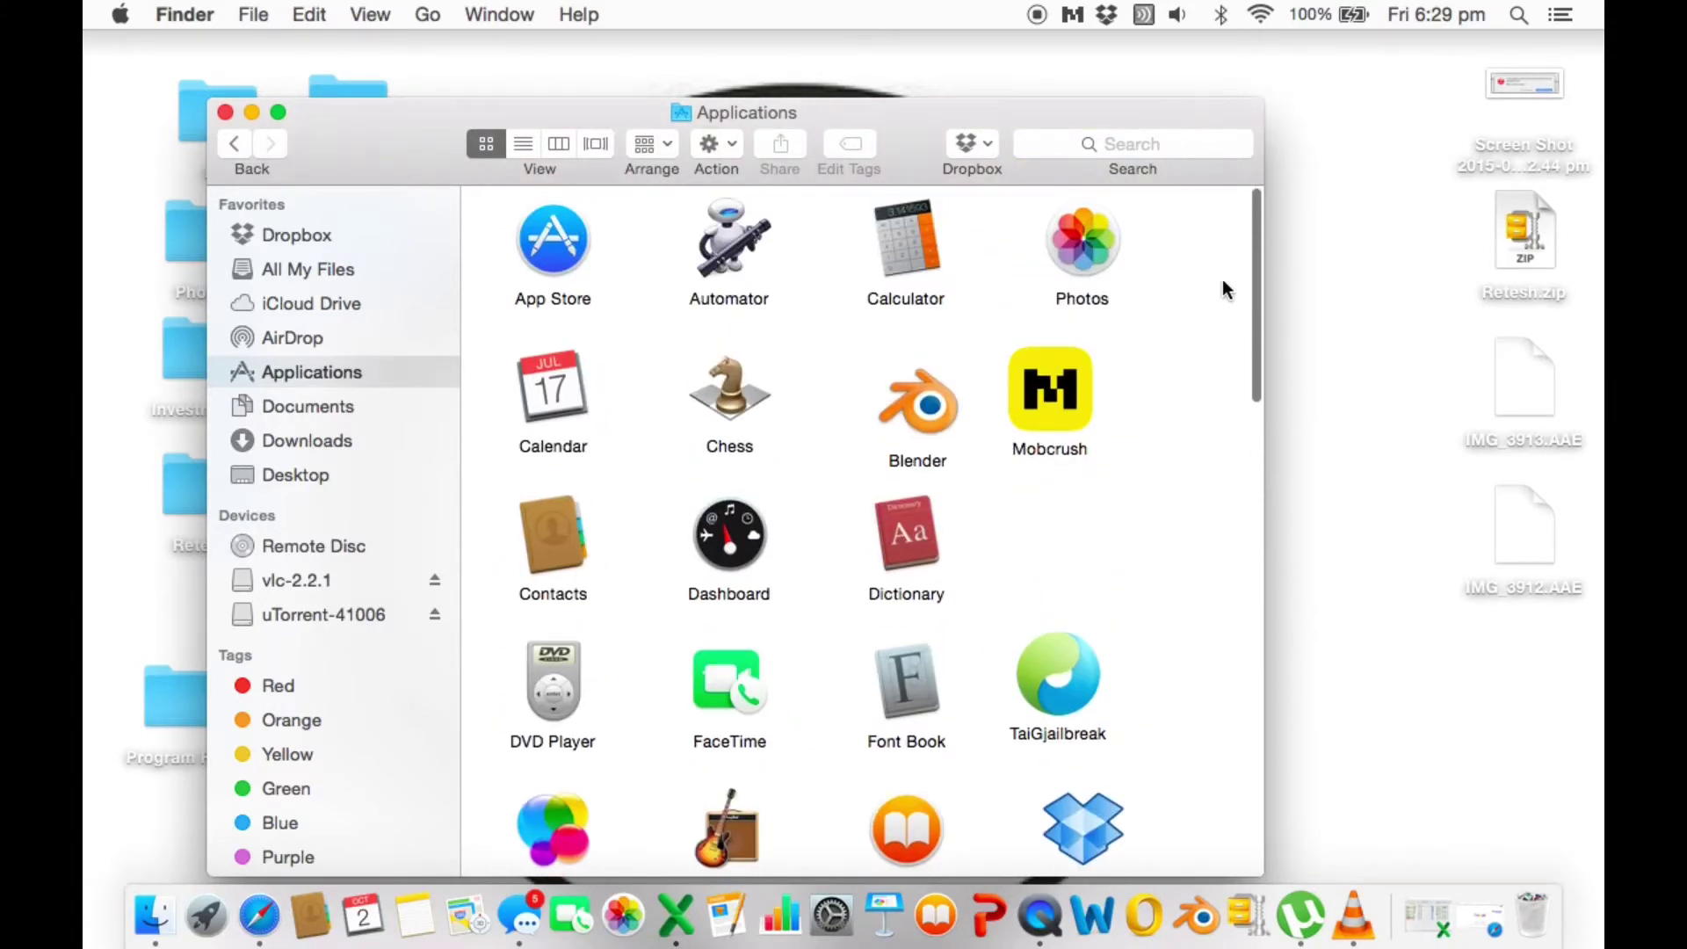
right_click(1058, 389)
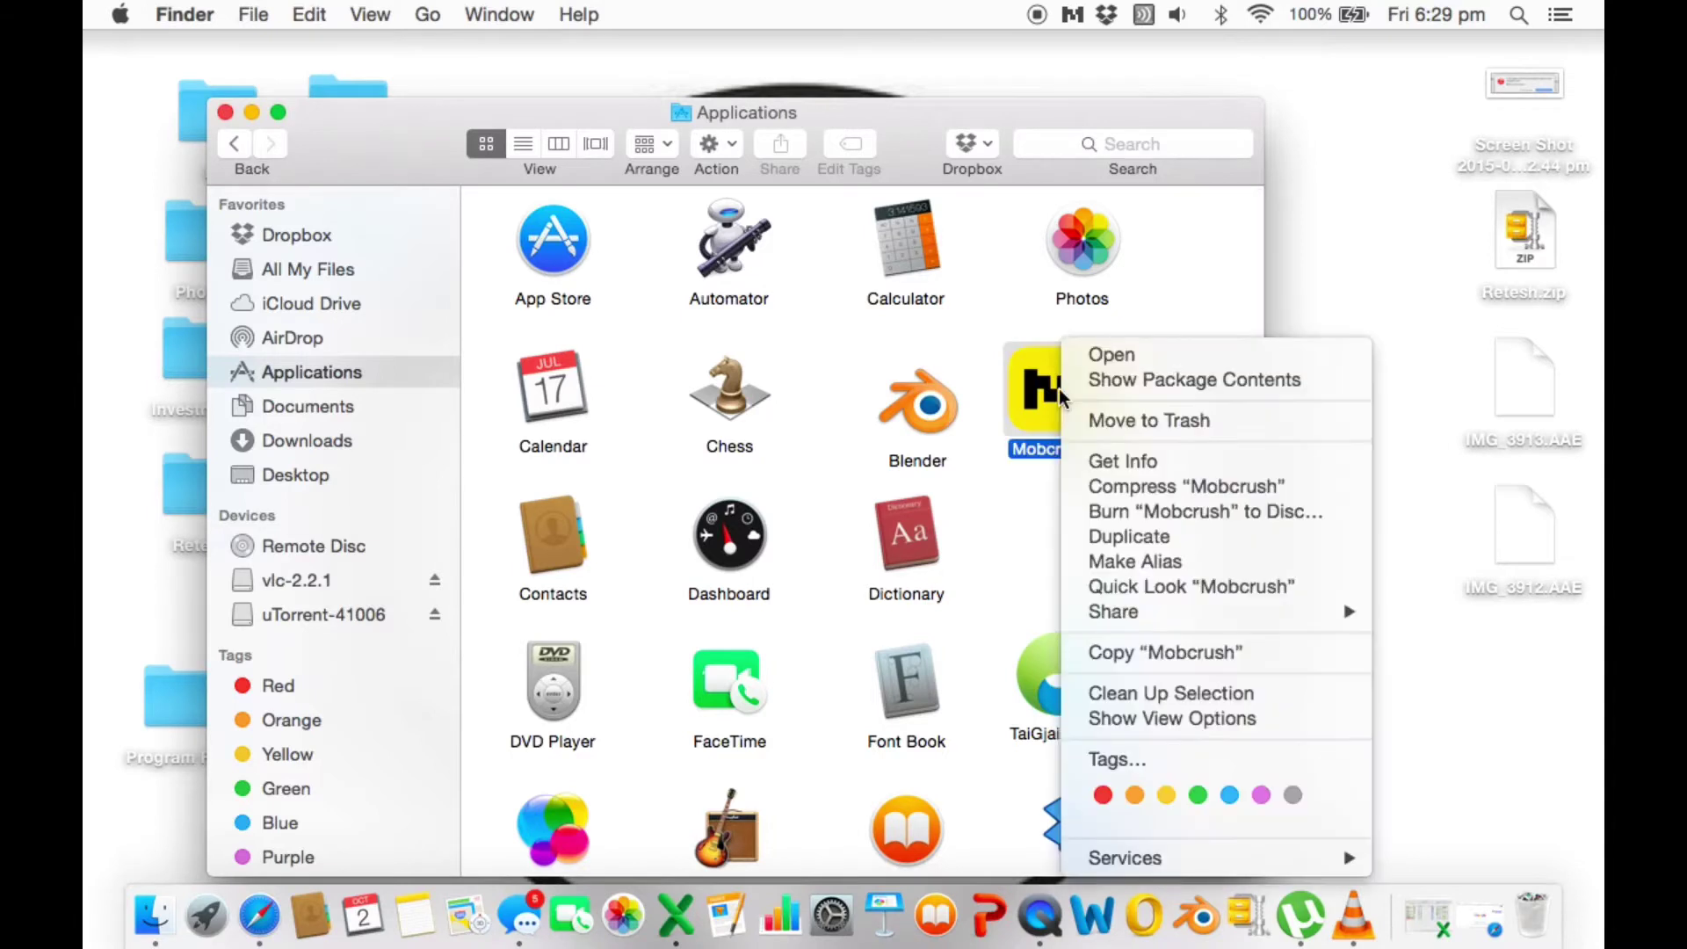
left_click(1130, 422)
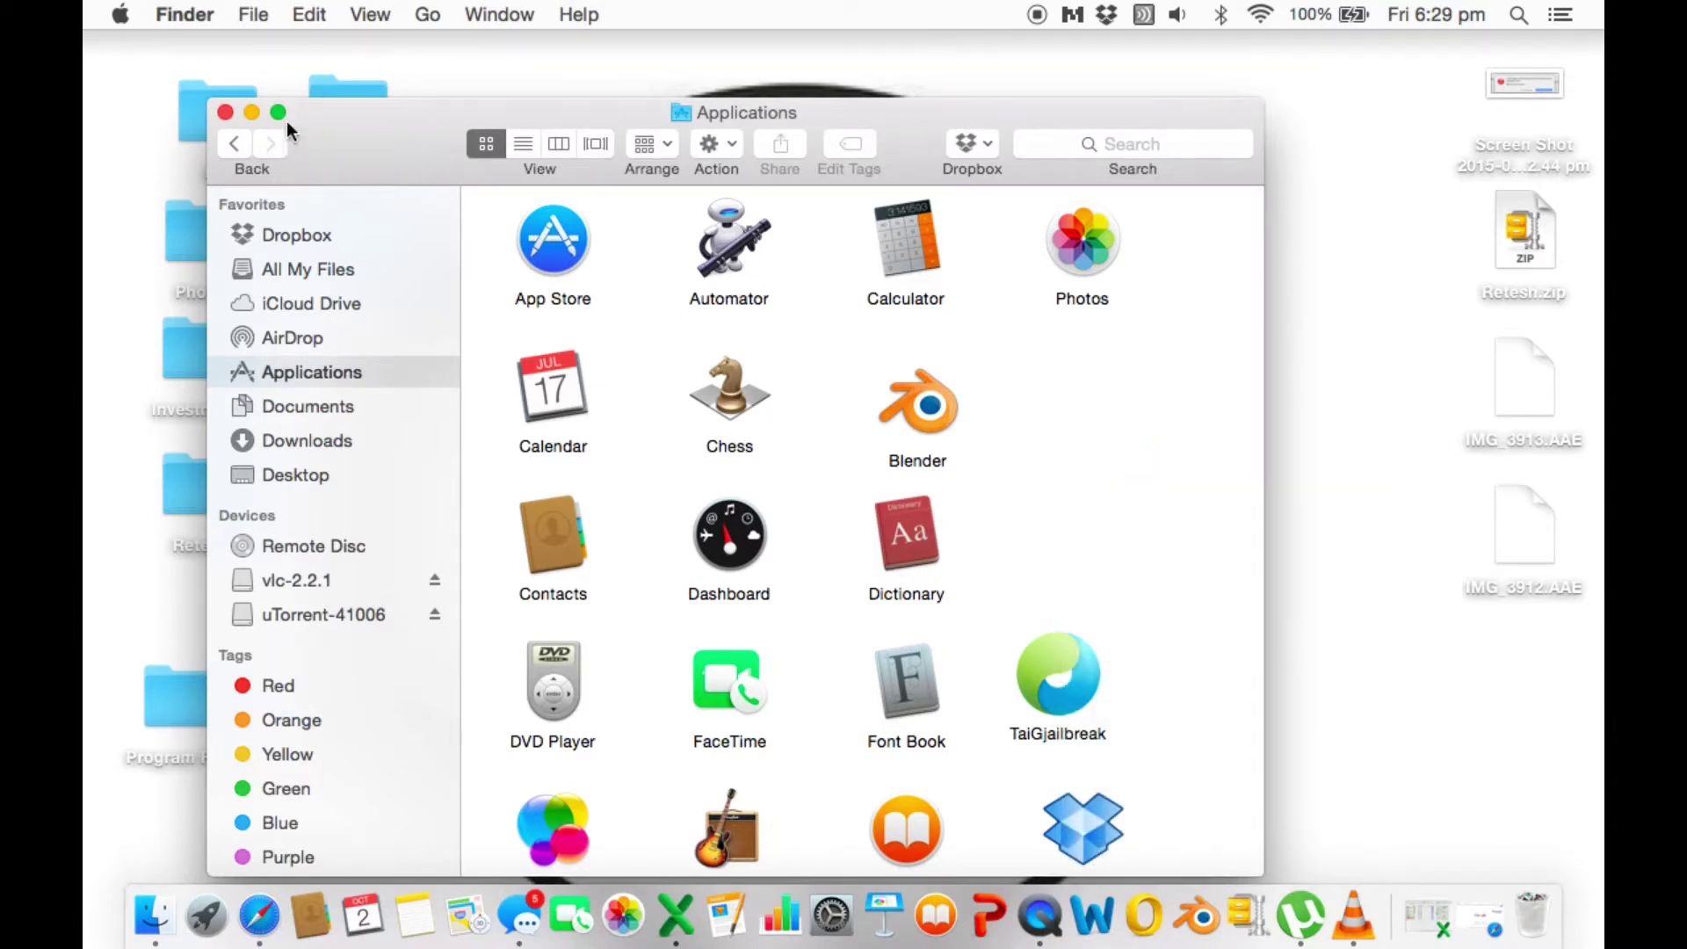
left_click(224, 112)
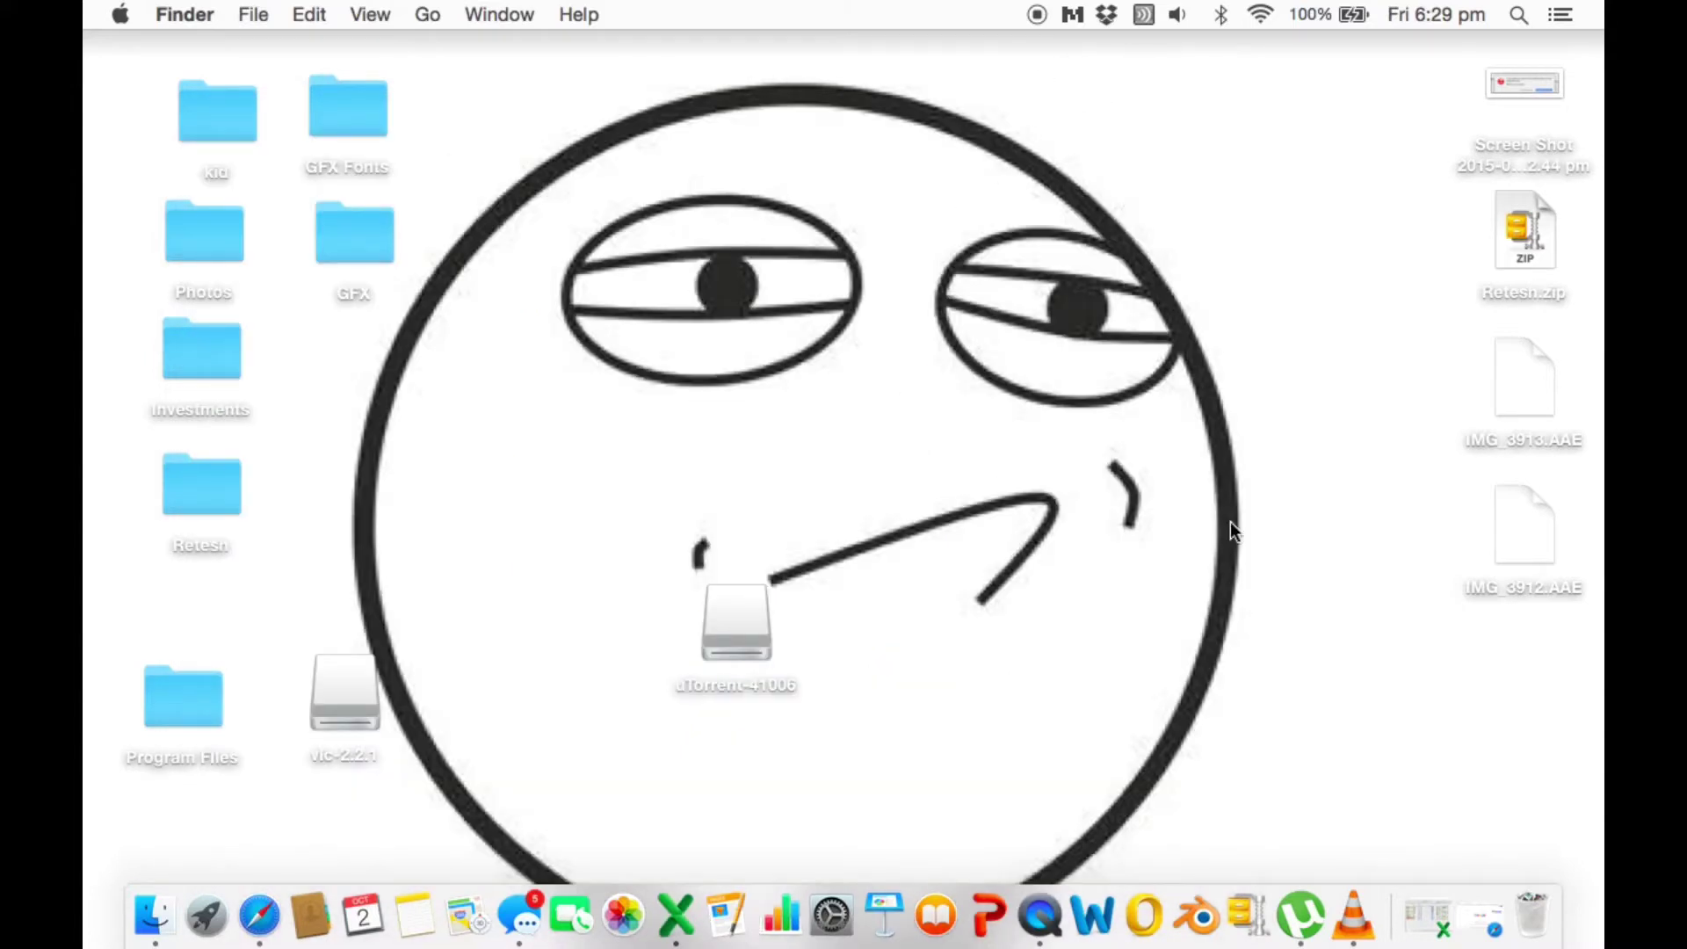
Switch to Safari, search Google for "mobcrush" and open the Mobcrush for OSX page on mobcrush.com
left_click(276, 927)
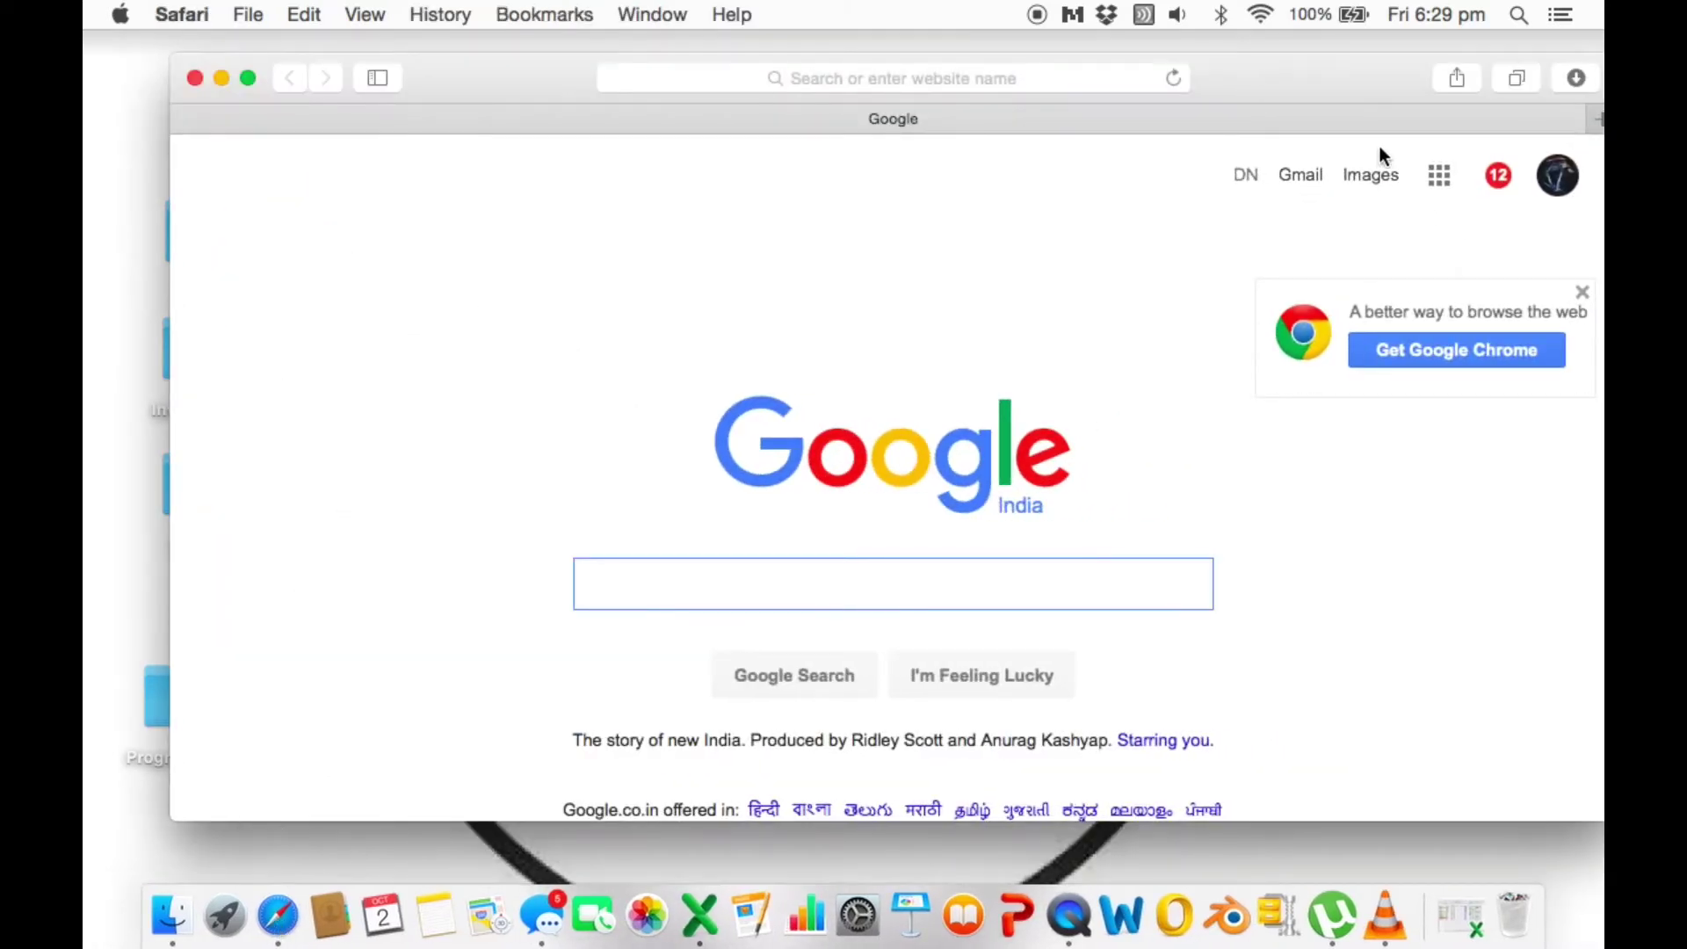
left_click_drag(1306, 82, 1268, 77)
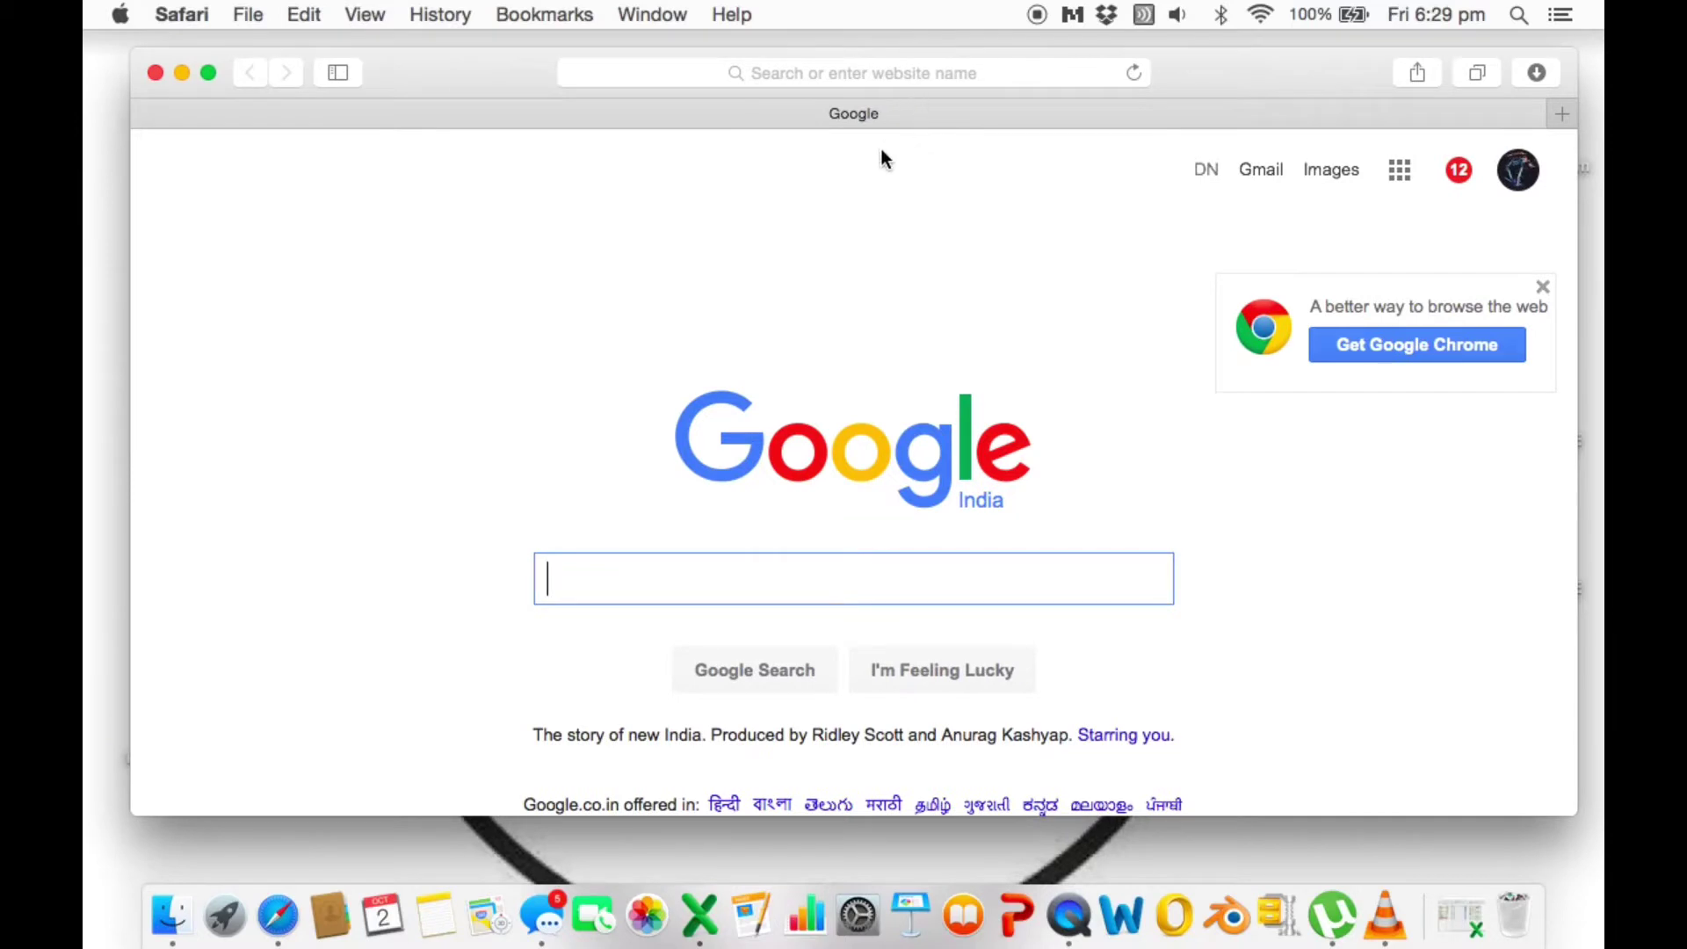
type("mobcrush")
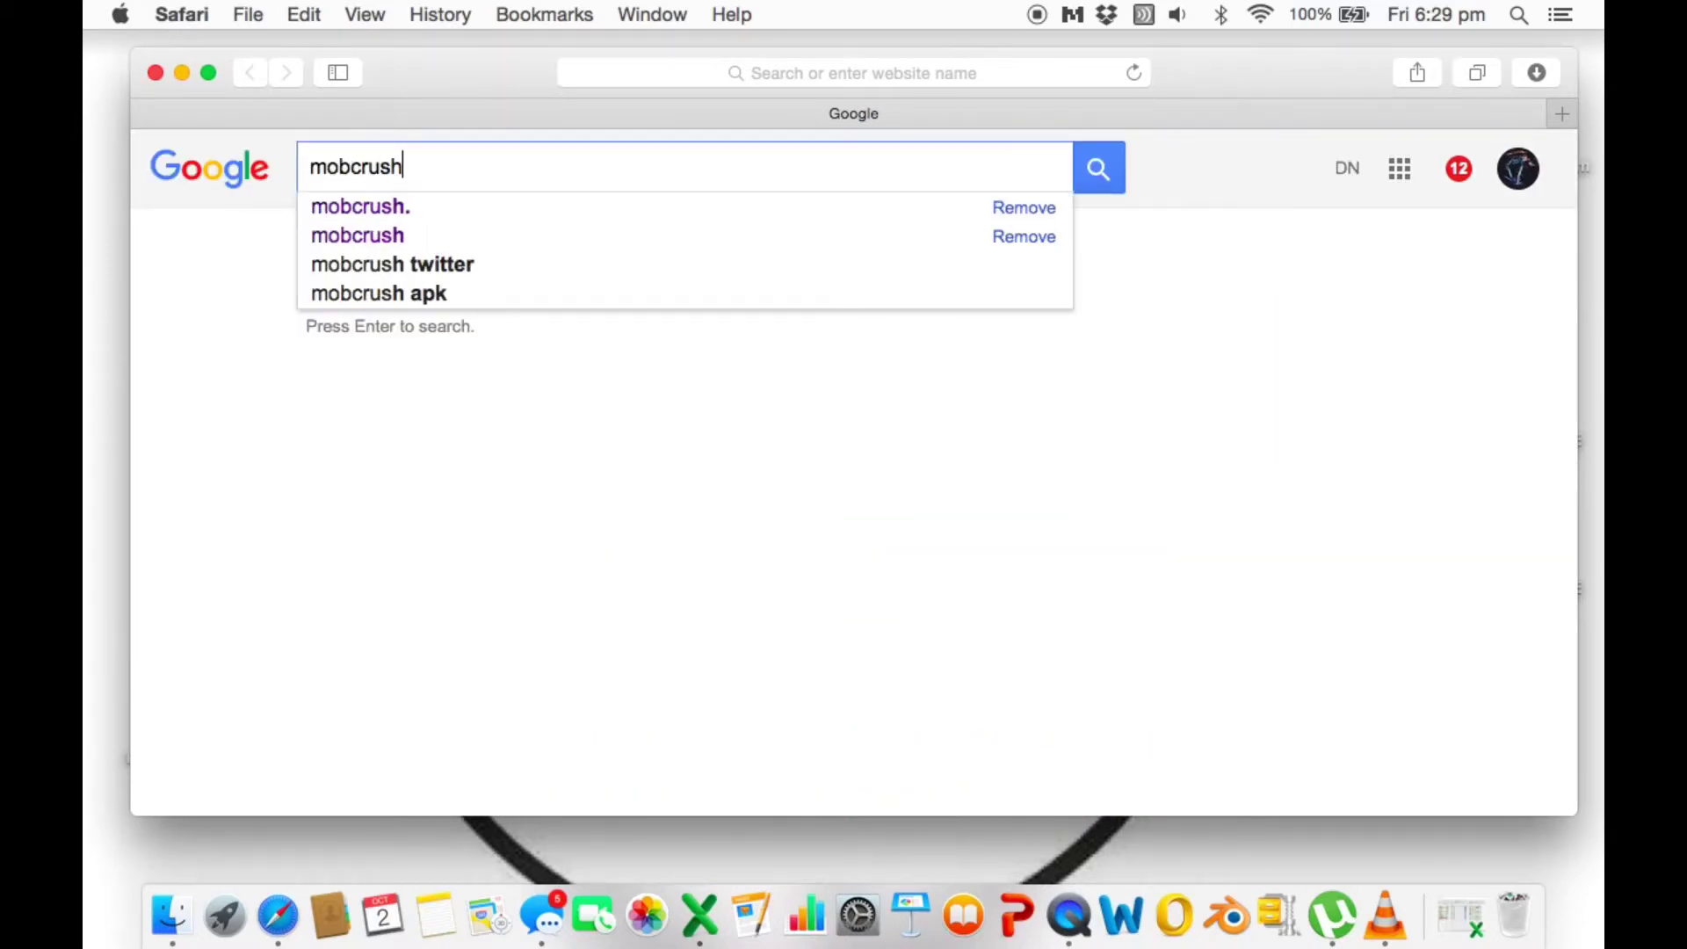
key("Return")
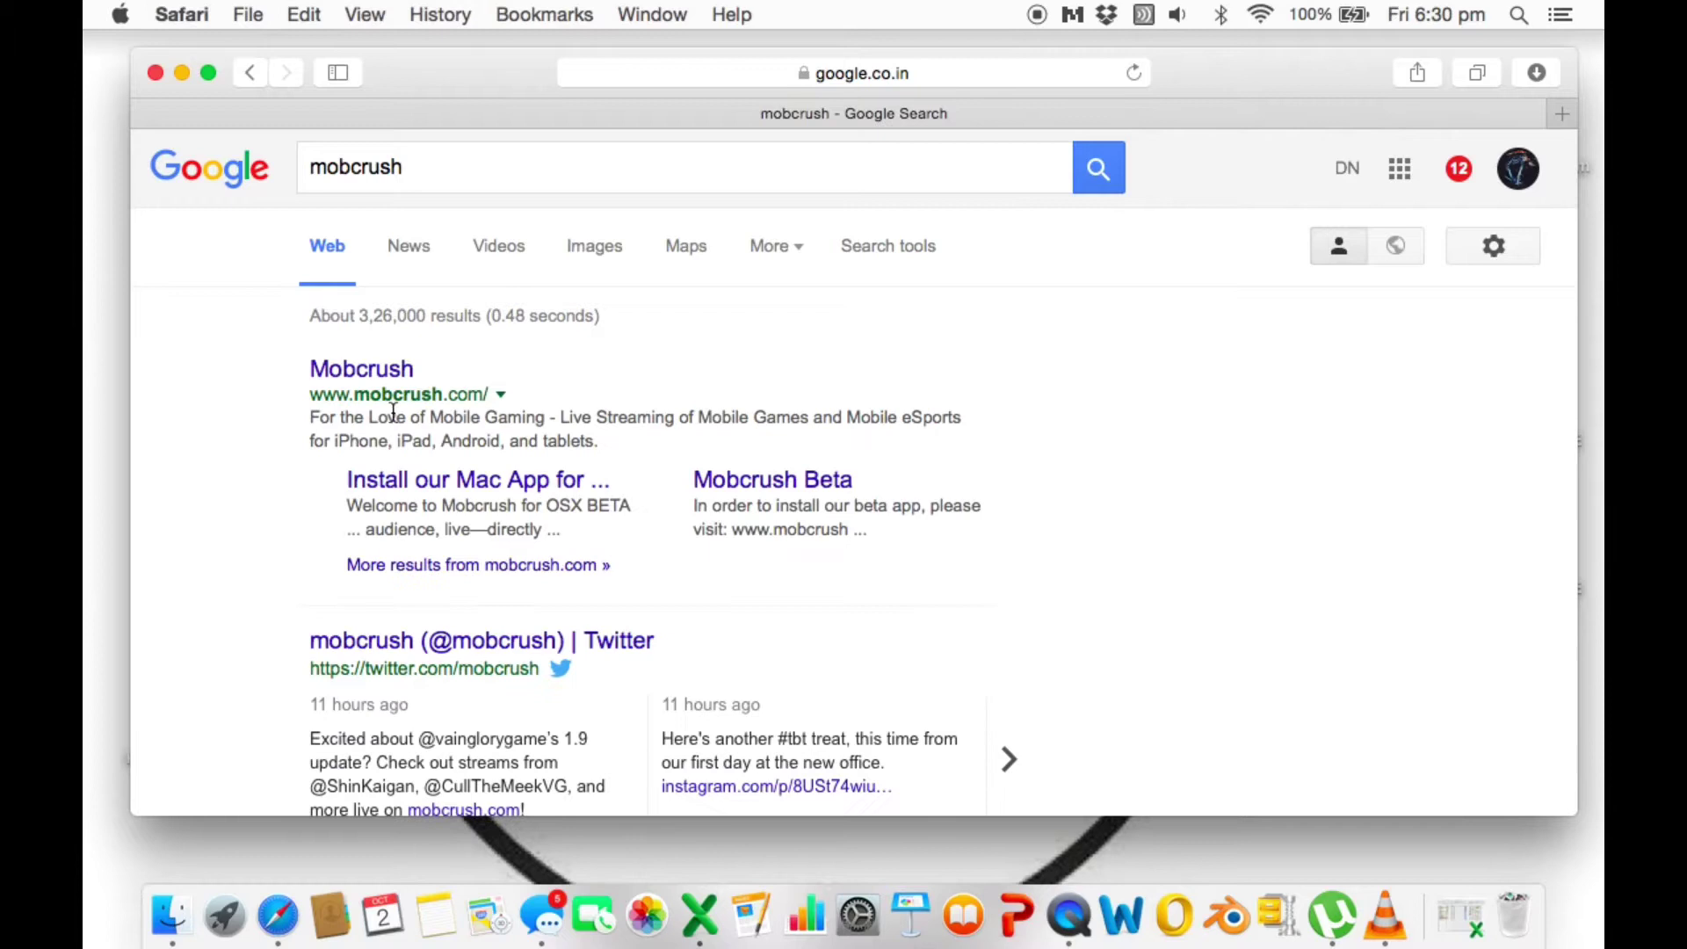
left_click(391, 387)
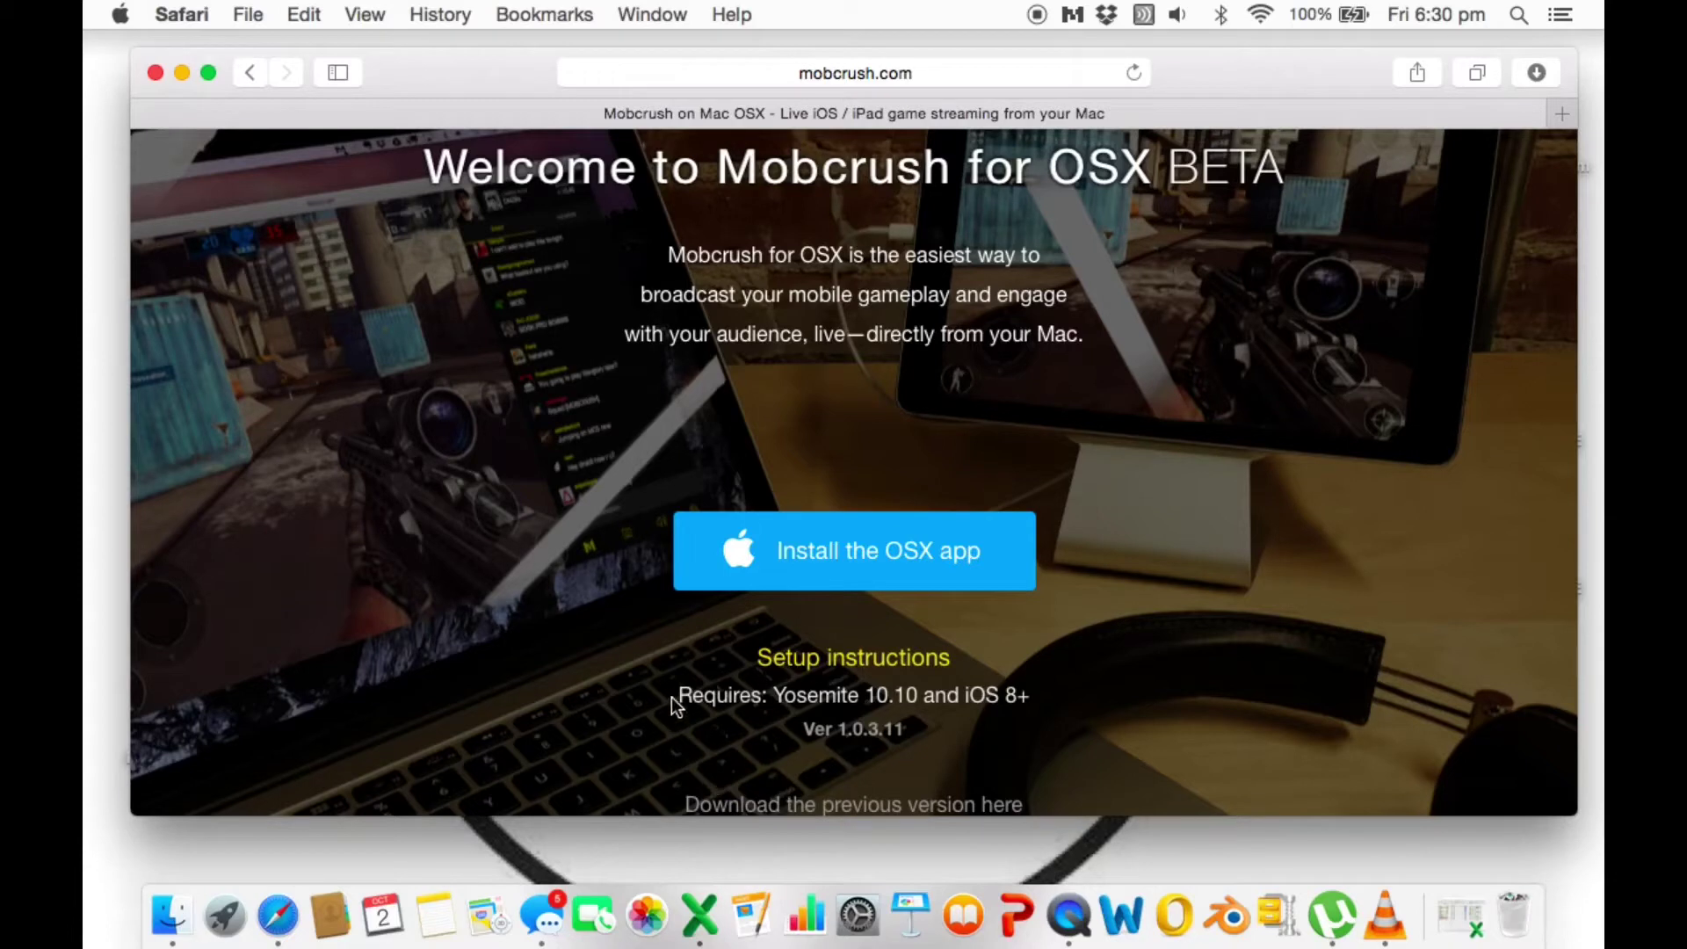
Examine the Mobcrush system requirements under the setup instructions and find where the Mac's system information is available
left_click_drag(678, 699, 1108, 736)
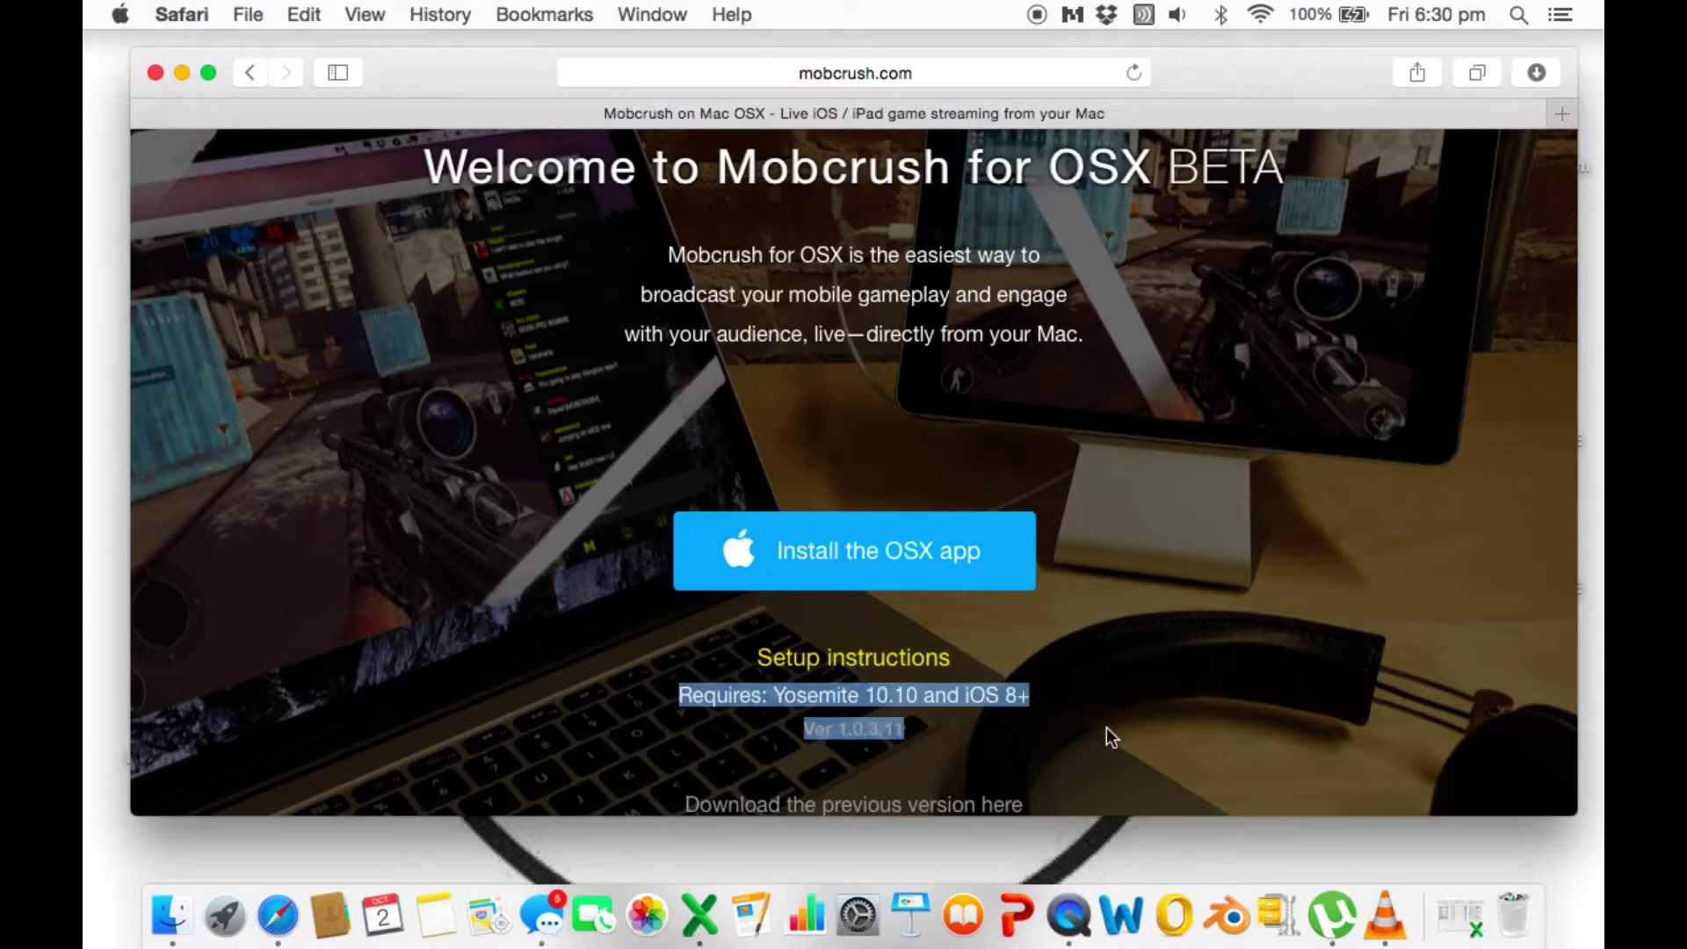
left_click(402, 577)
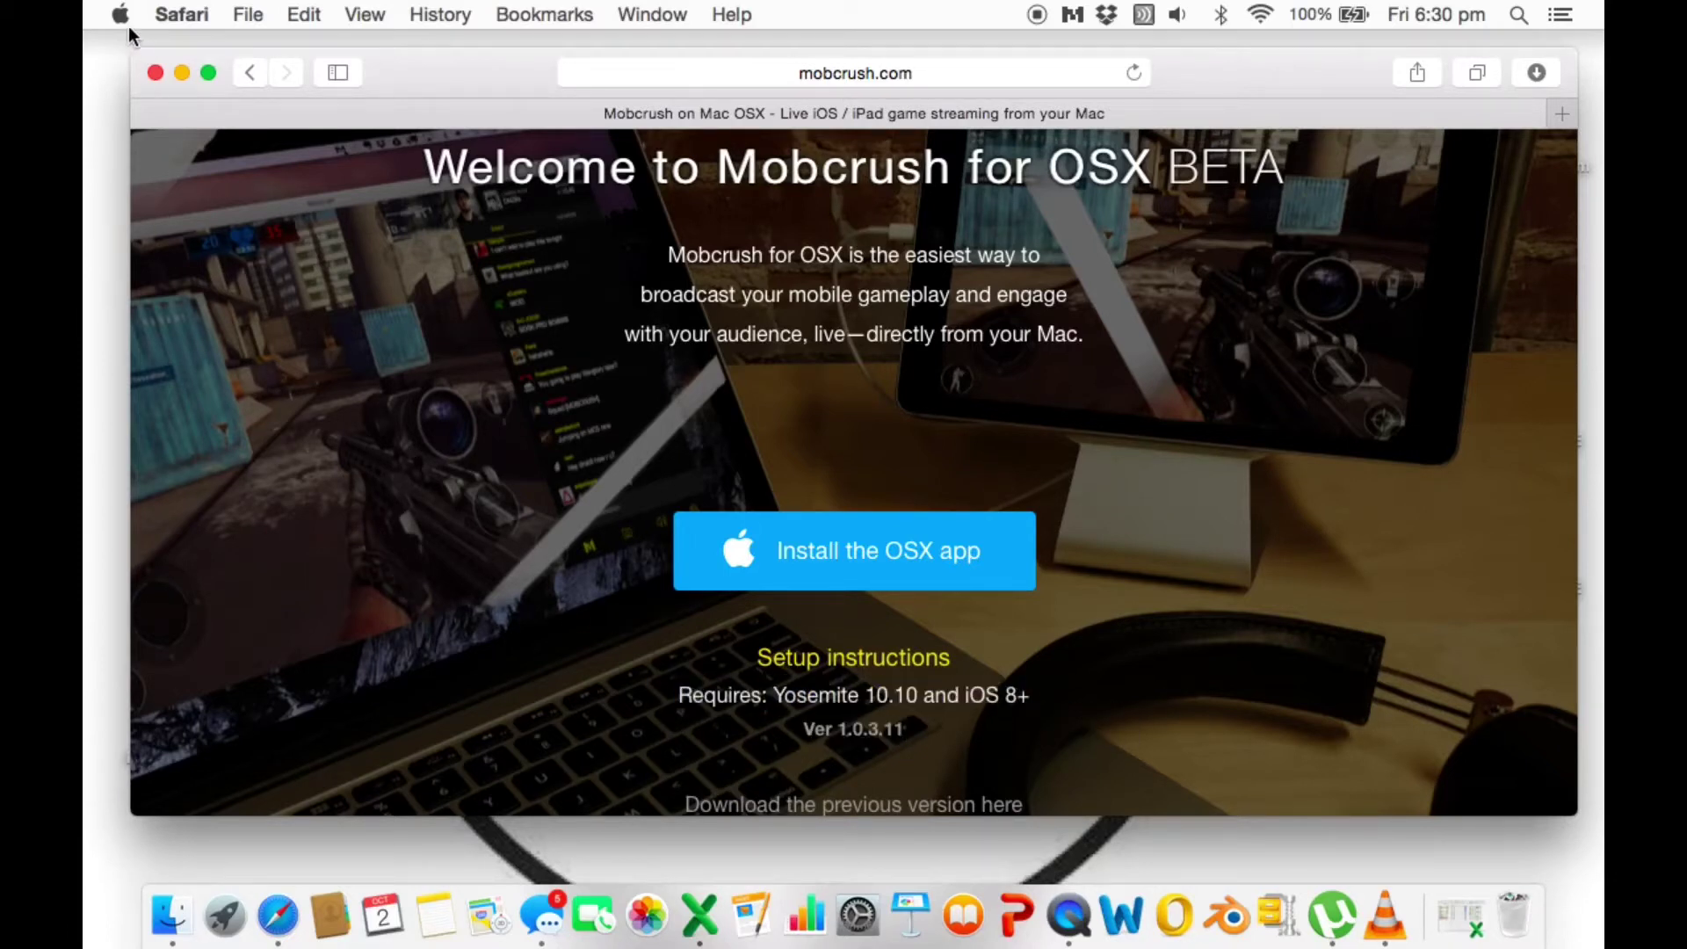
left_click(121, 16)
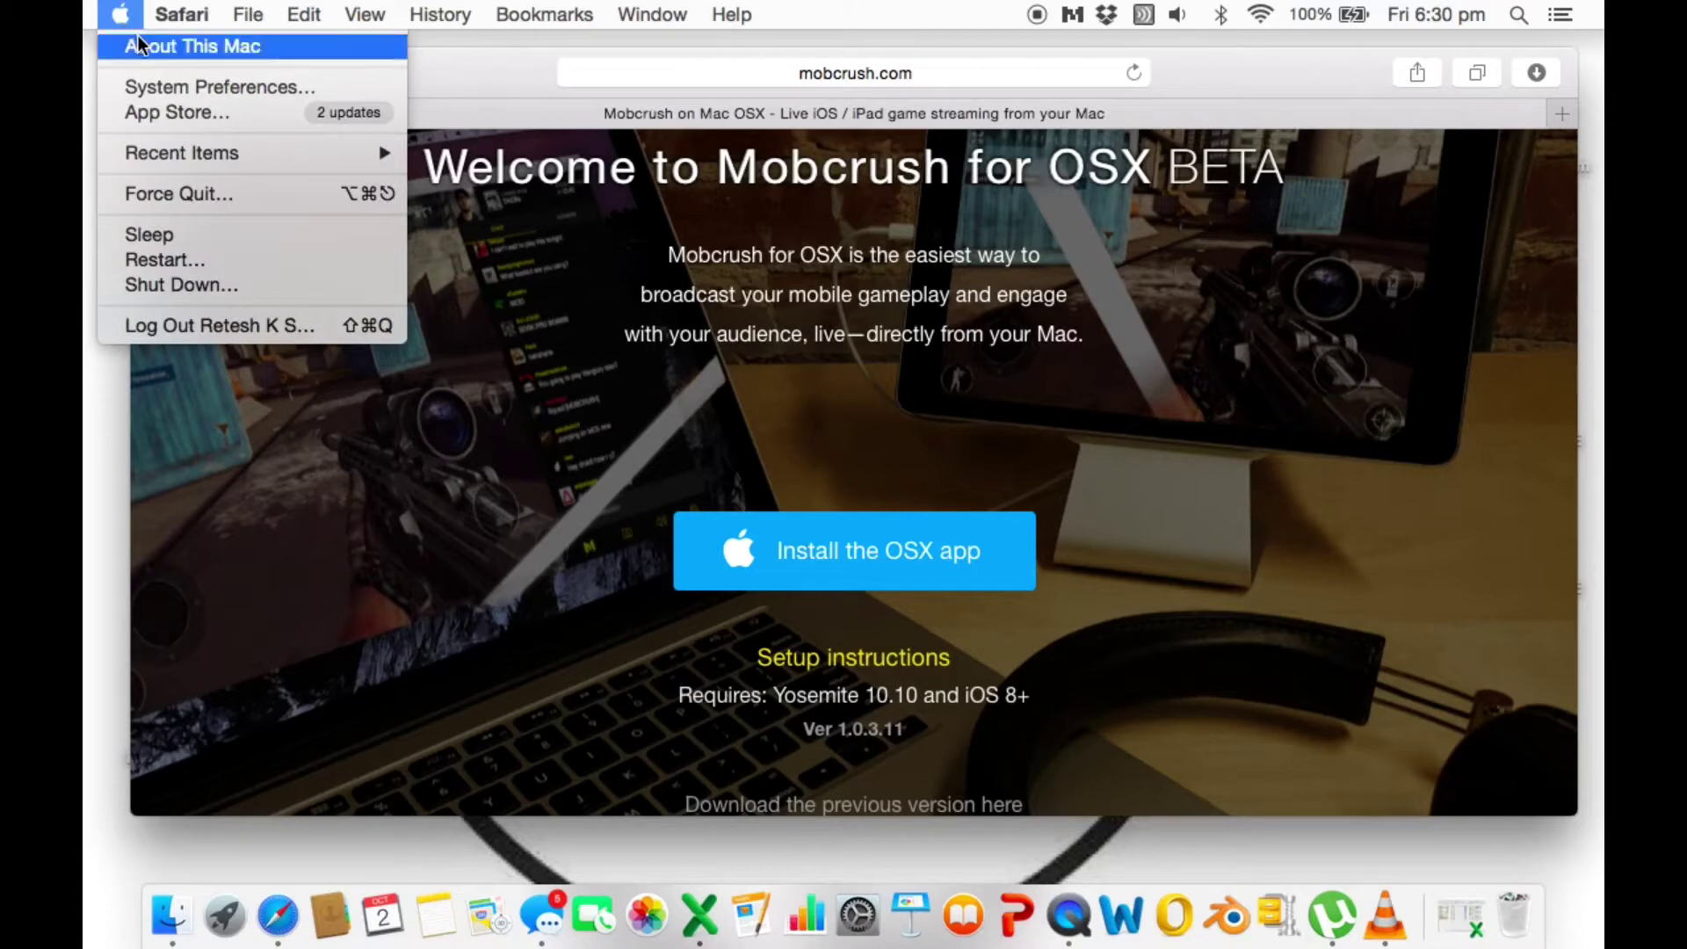
mouse_move(365, 14)
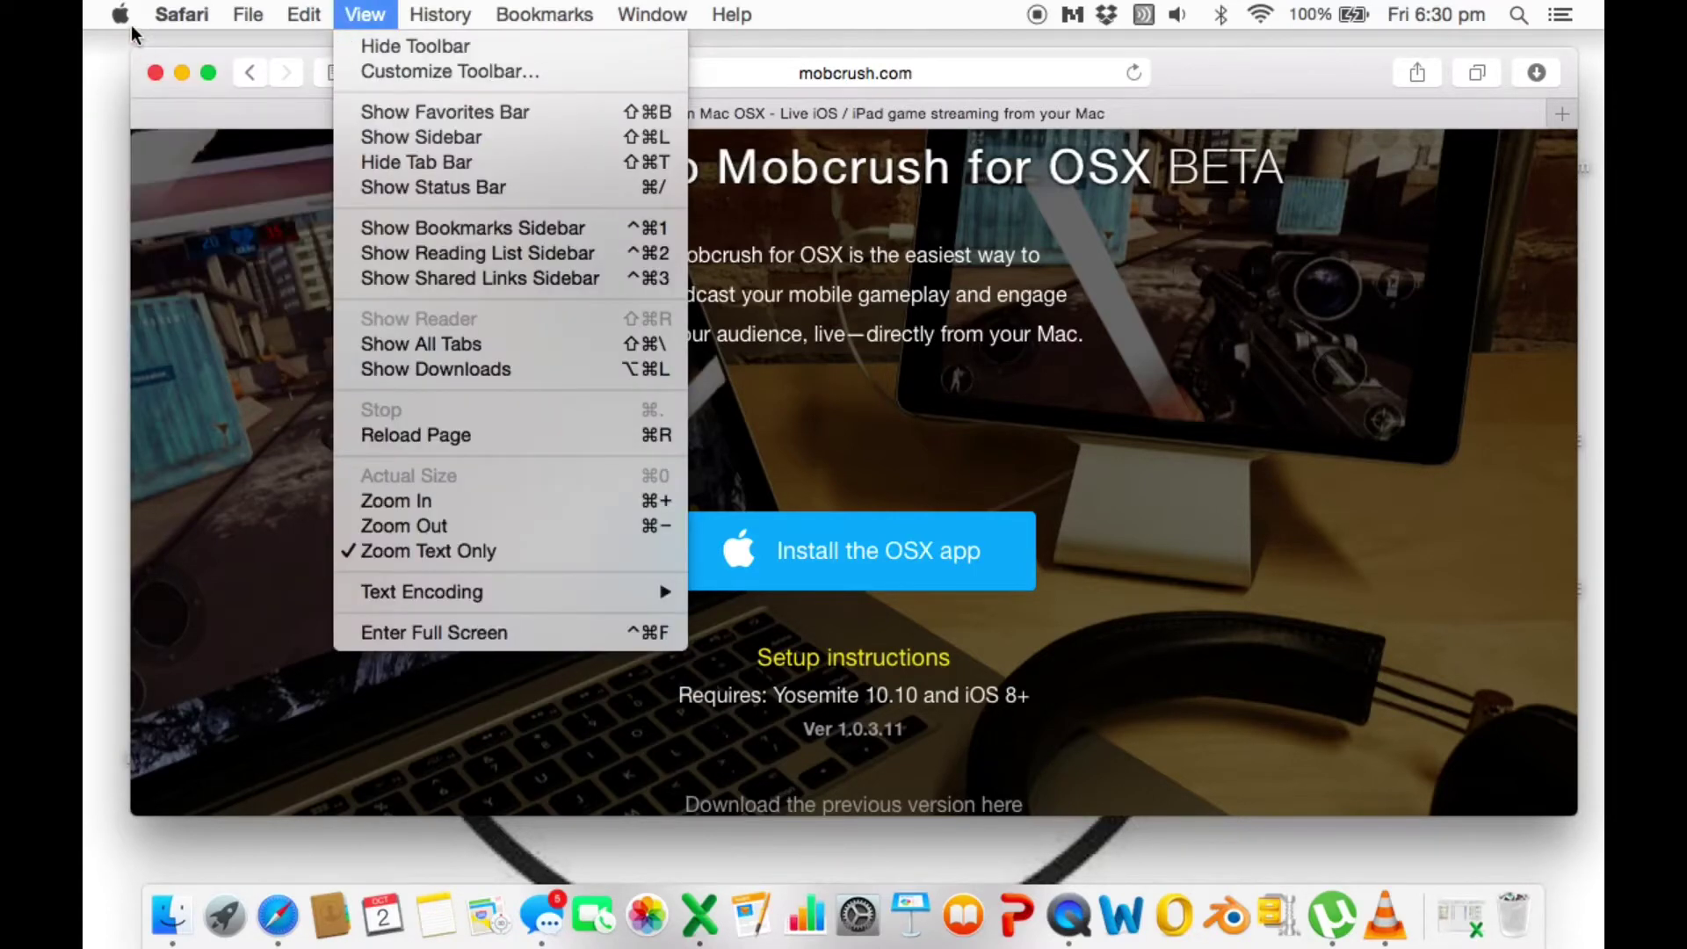
mouse_move(123, 18)
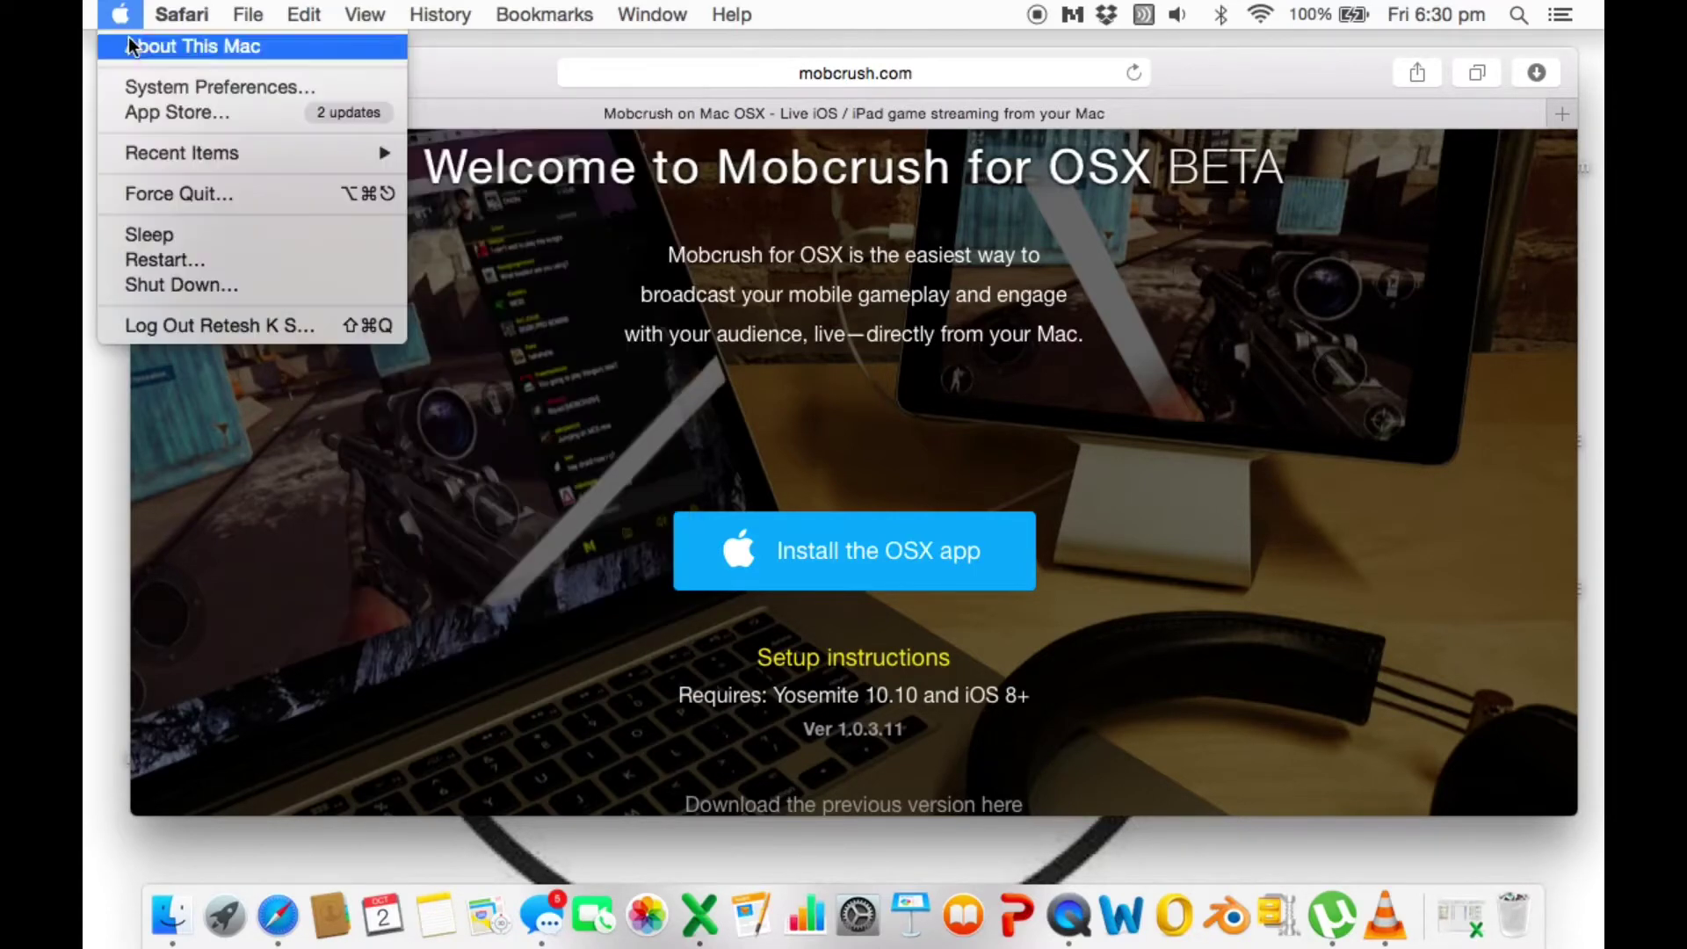
left_click(482, 606)
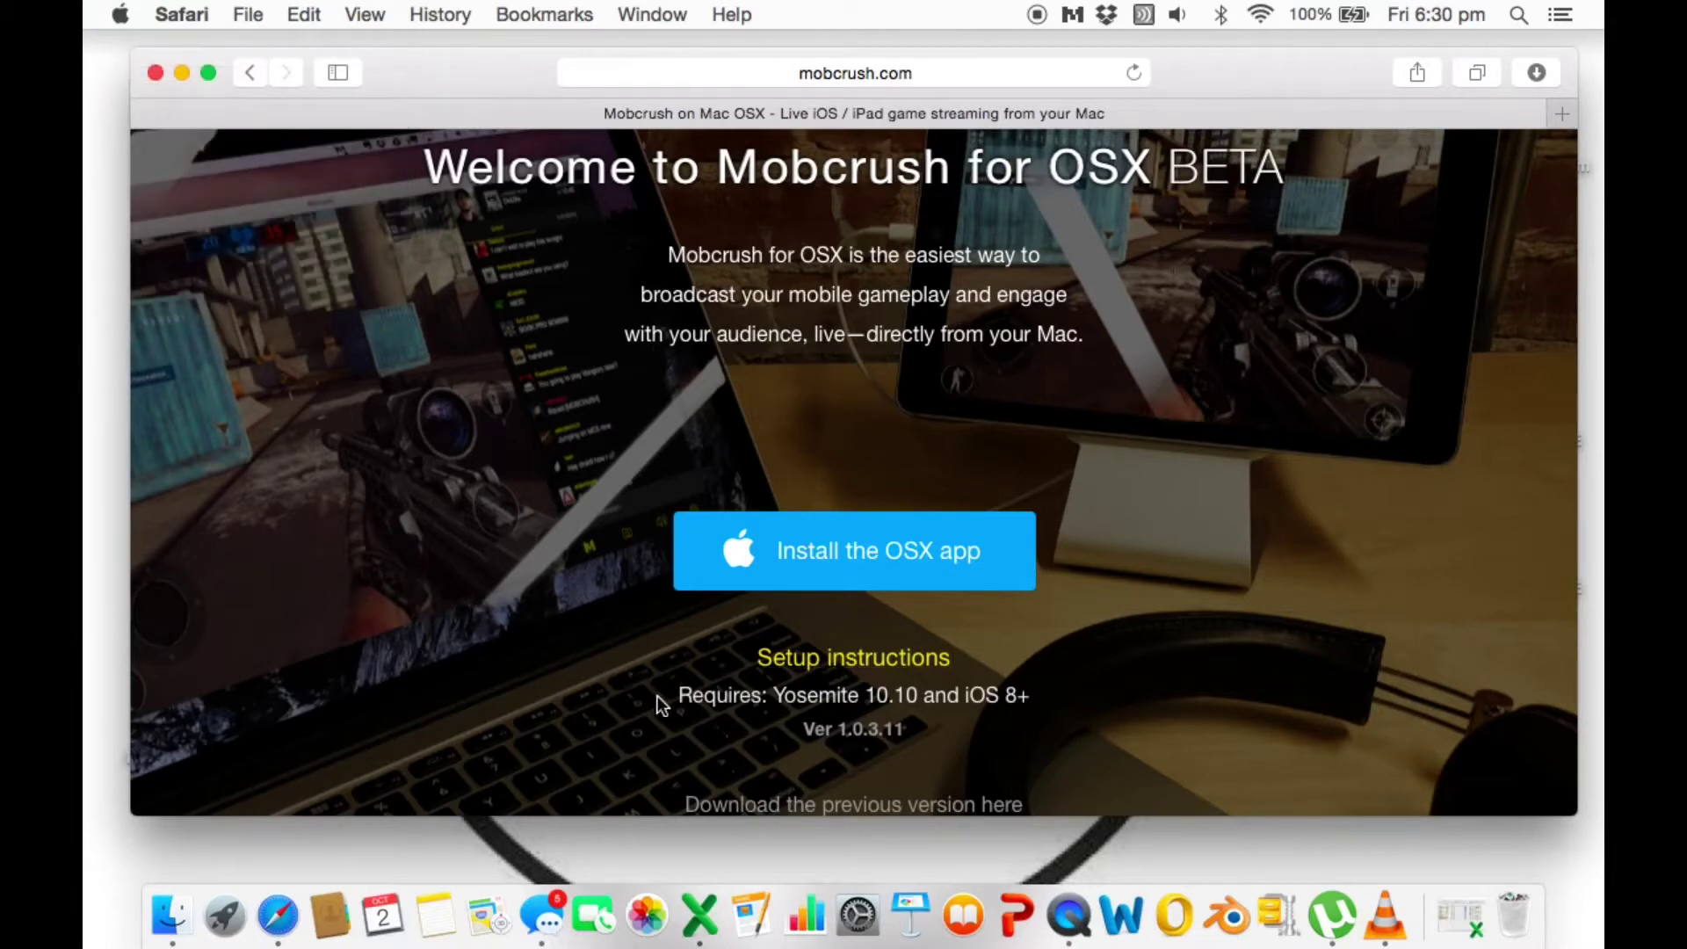
left_click_drag(659, 699, 998, 751)
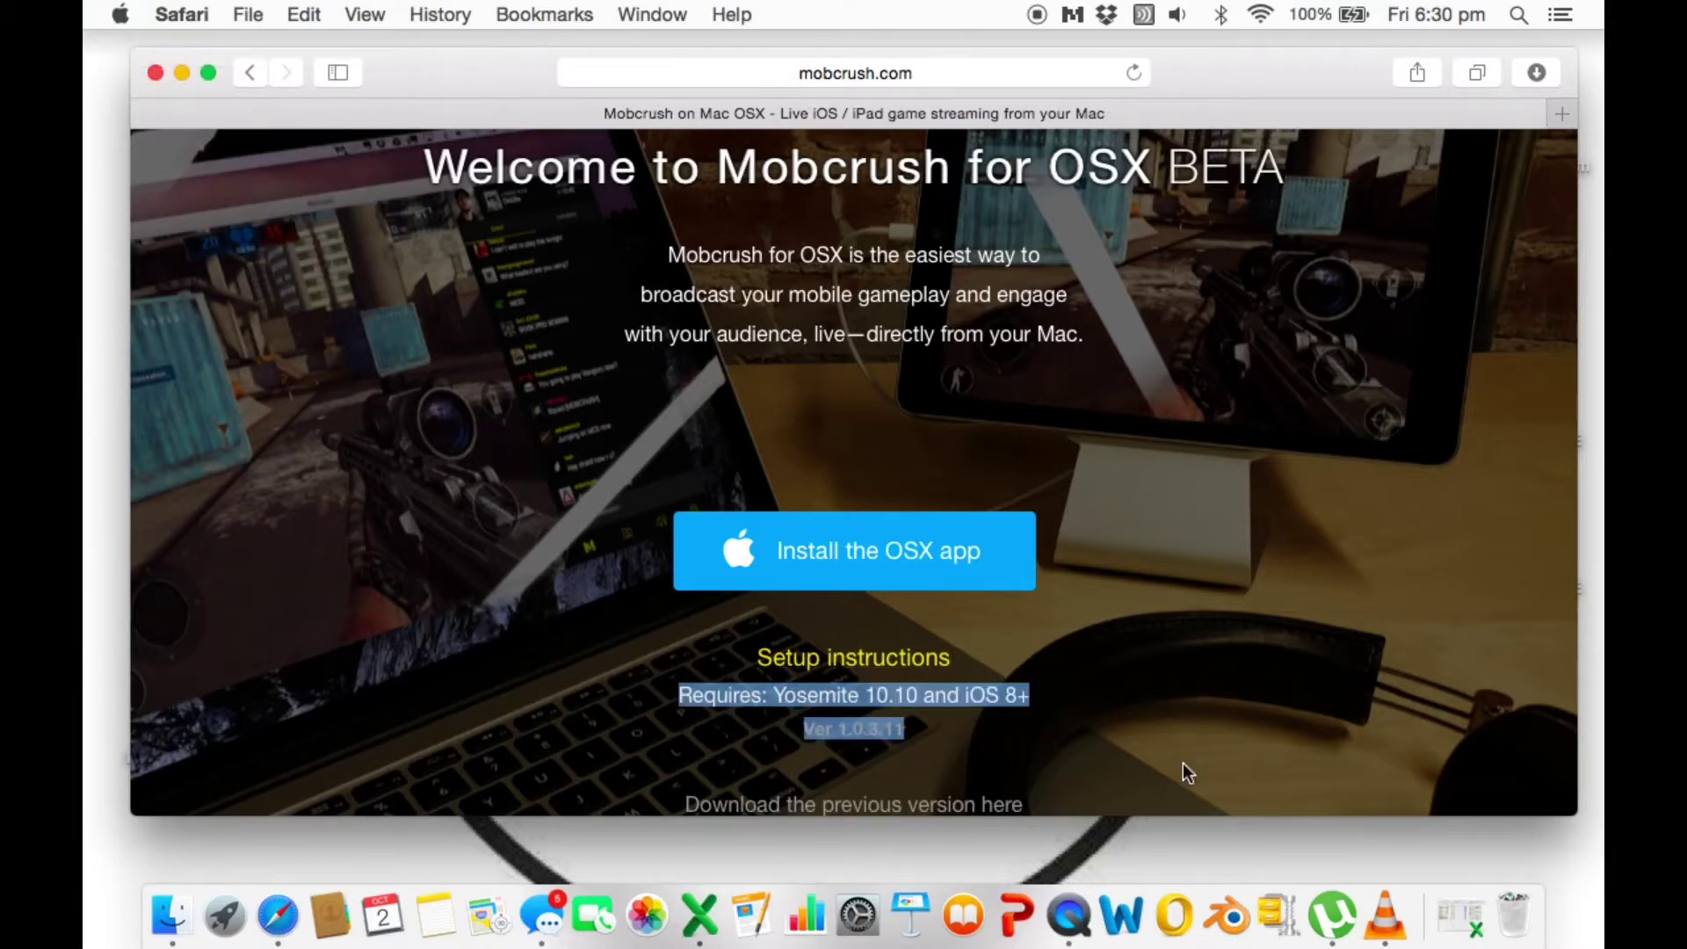
left_click(1181, 763)
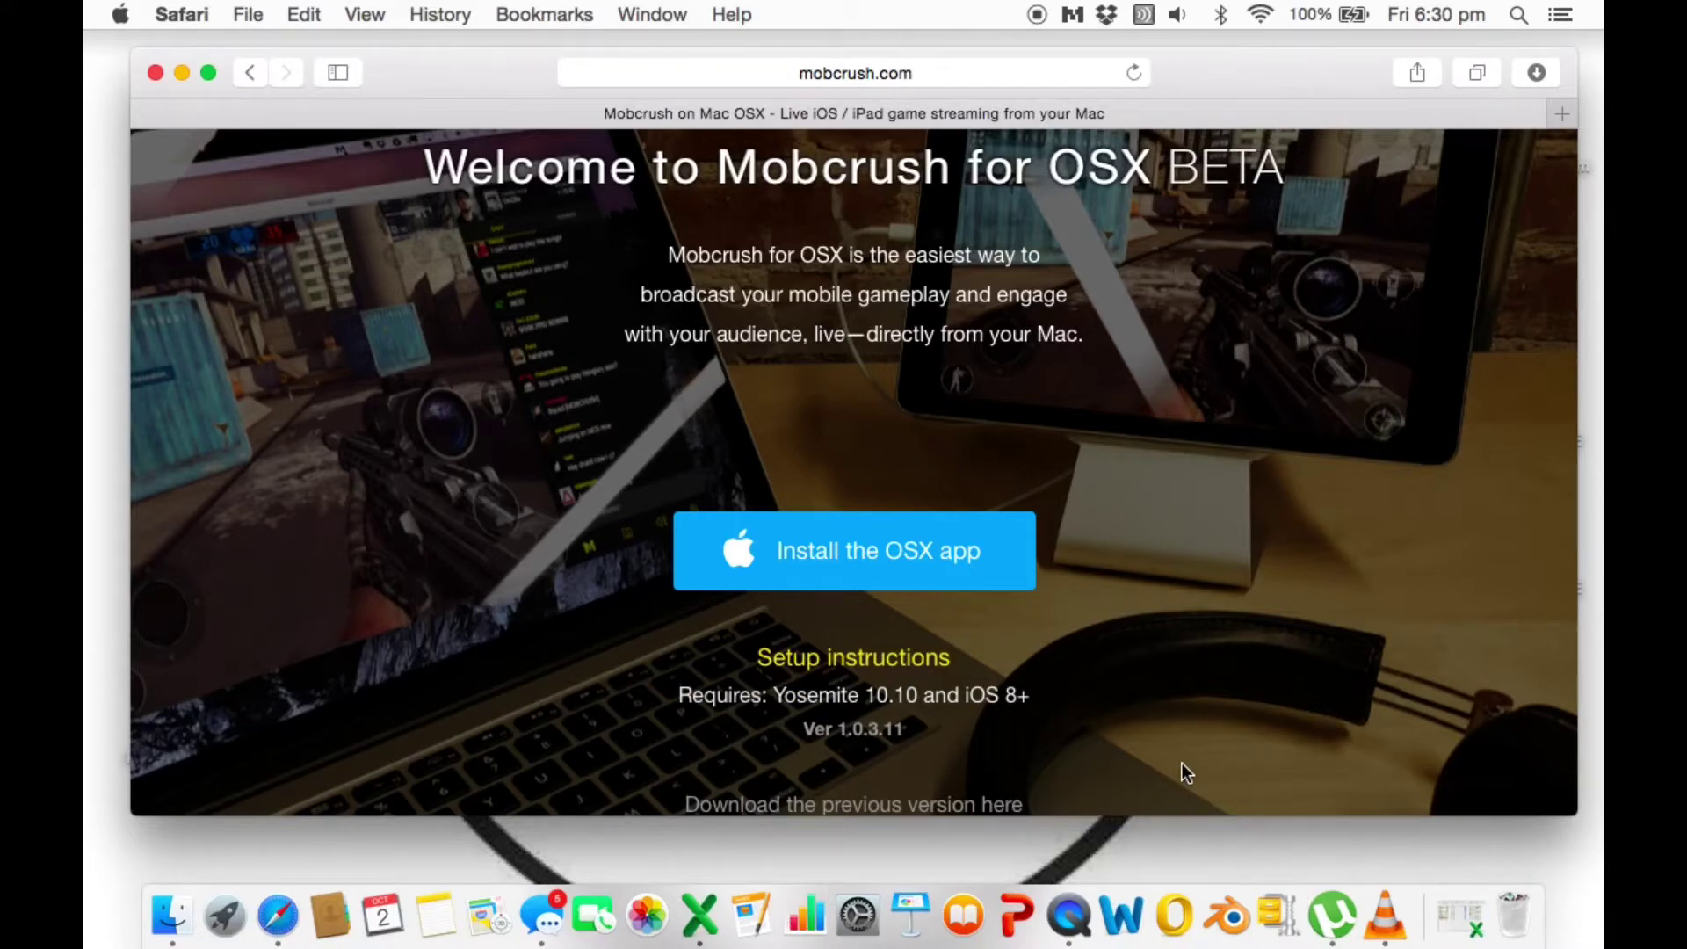
Download the Mobcrush OSX app and follow its progress in the downloads list
left_click(965, 573)
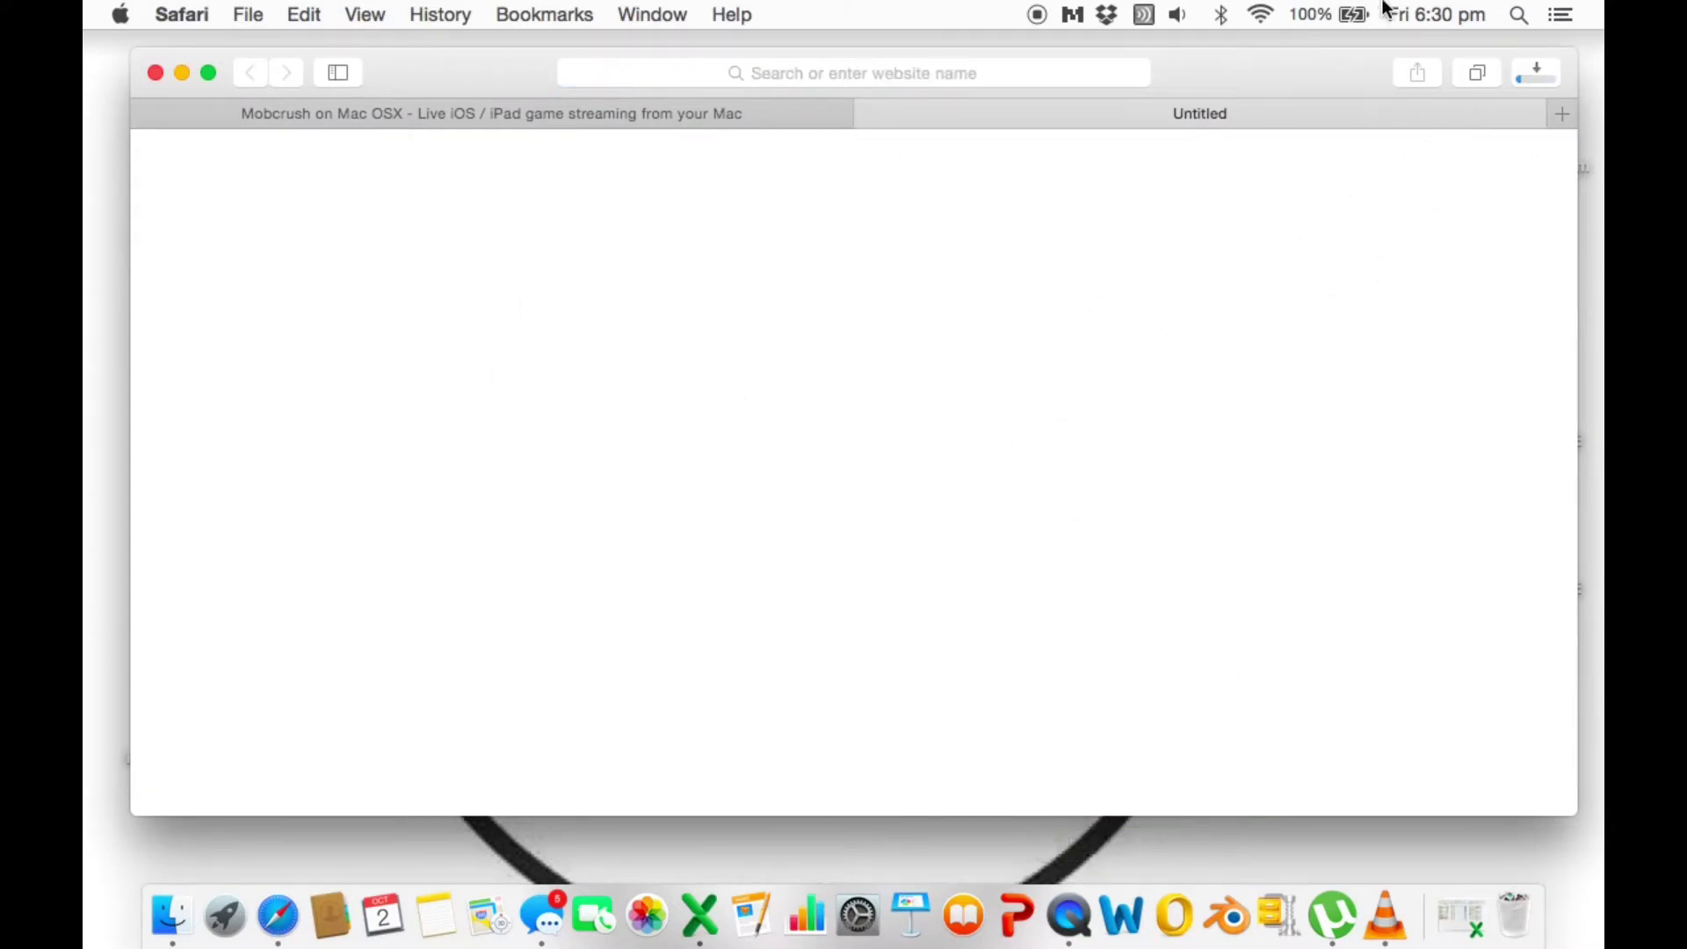
left_click(1535, 78)
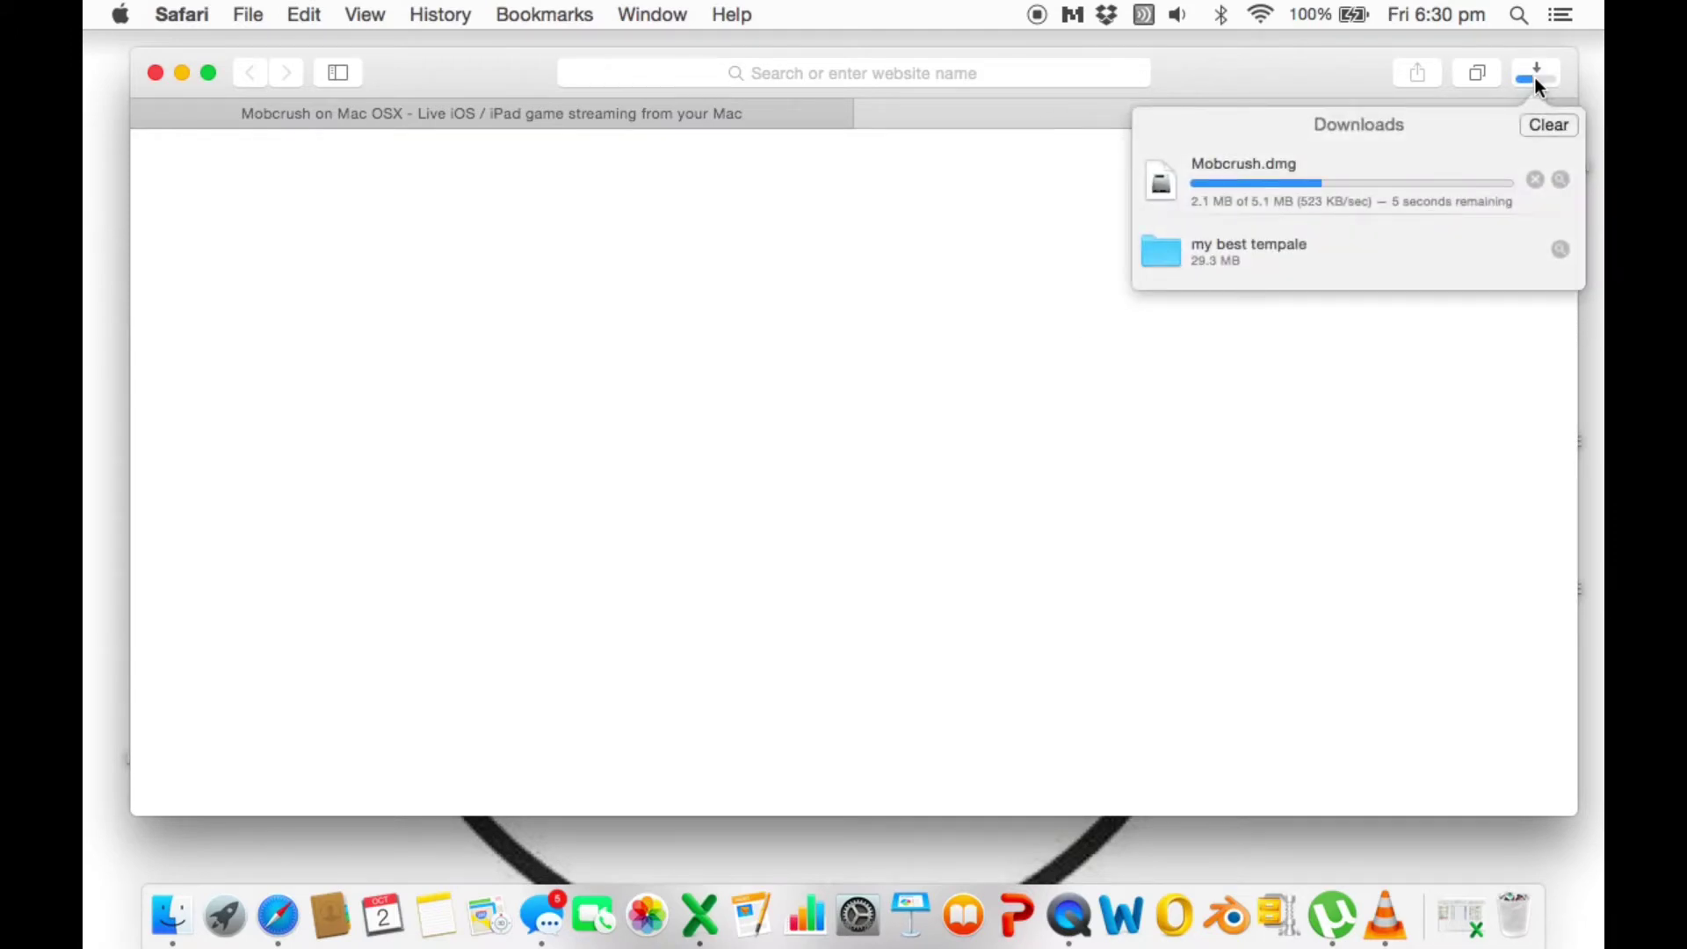
left_click(1536, 77)
left_click(1536, 77)
left_click(1536, 67)
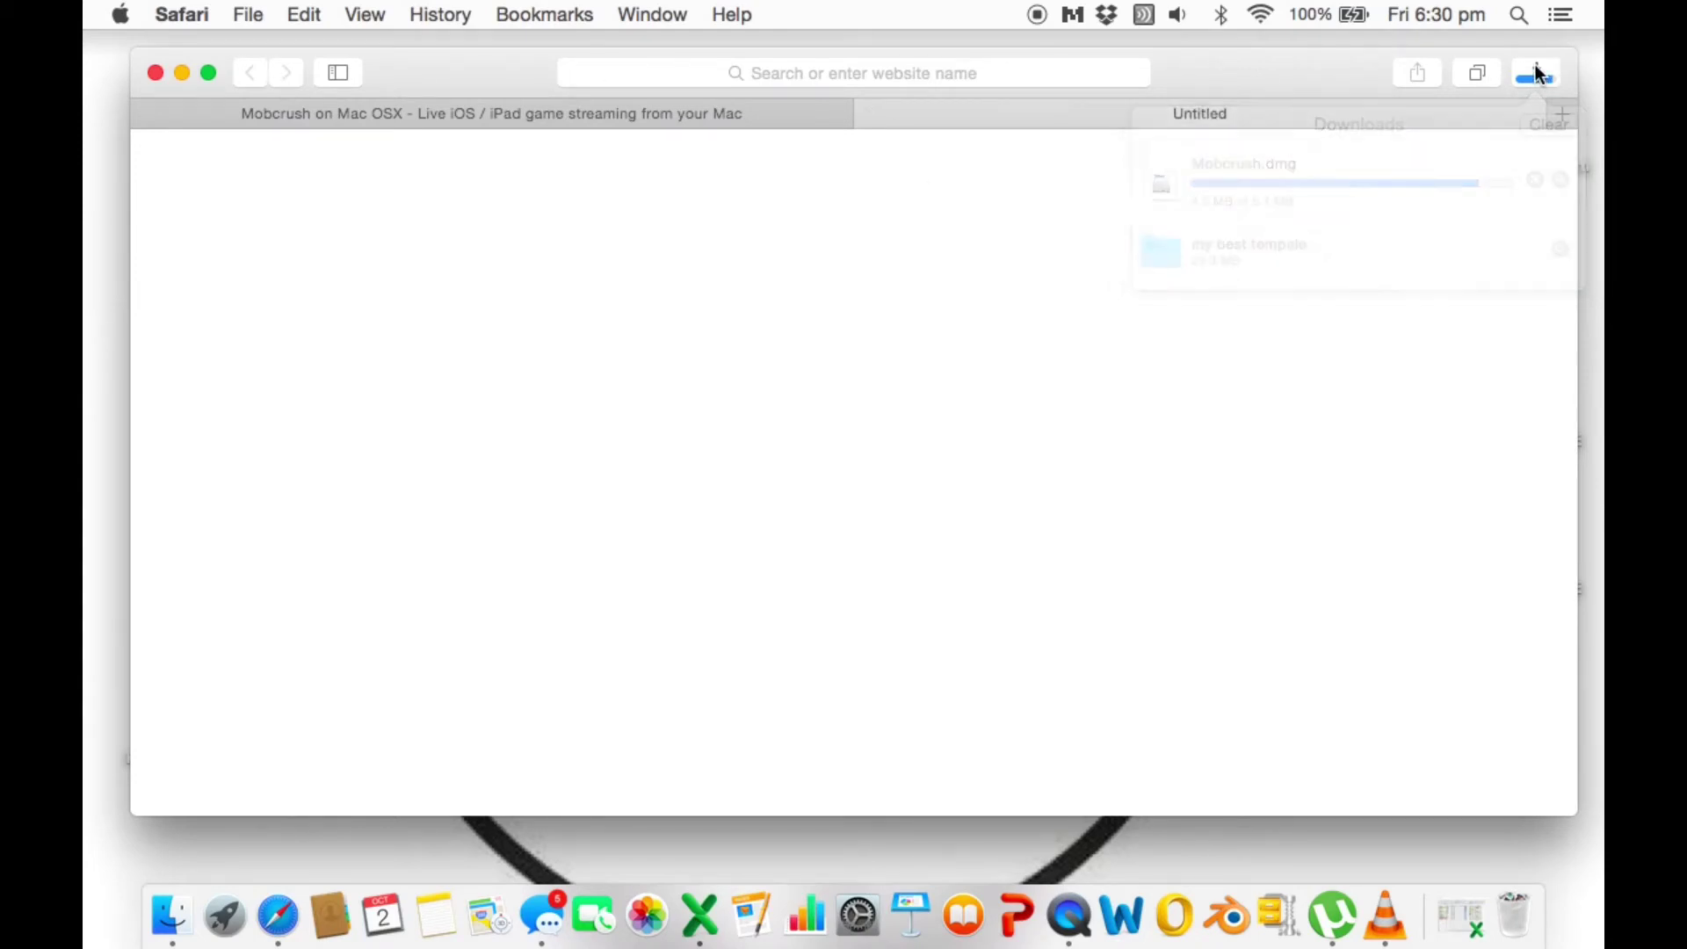
left_click(1536, 70)
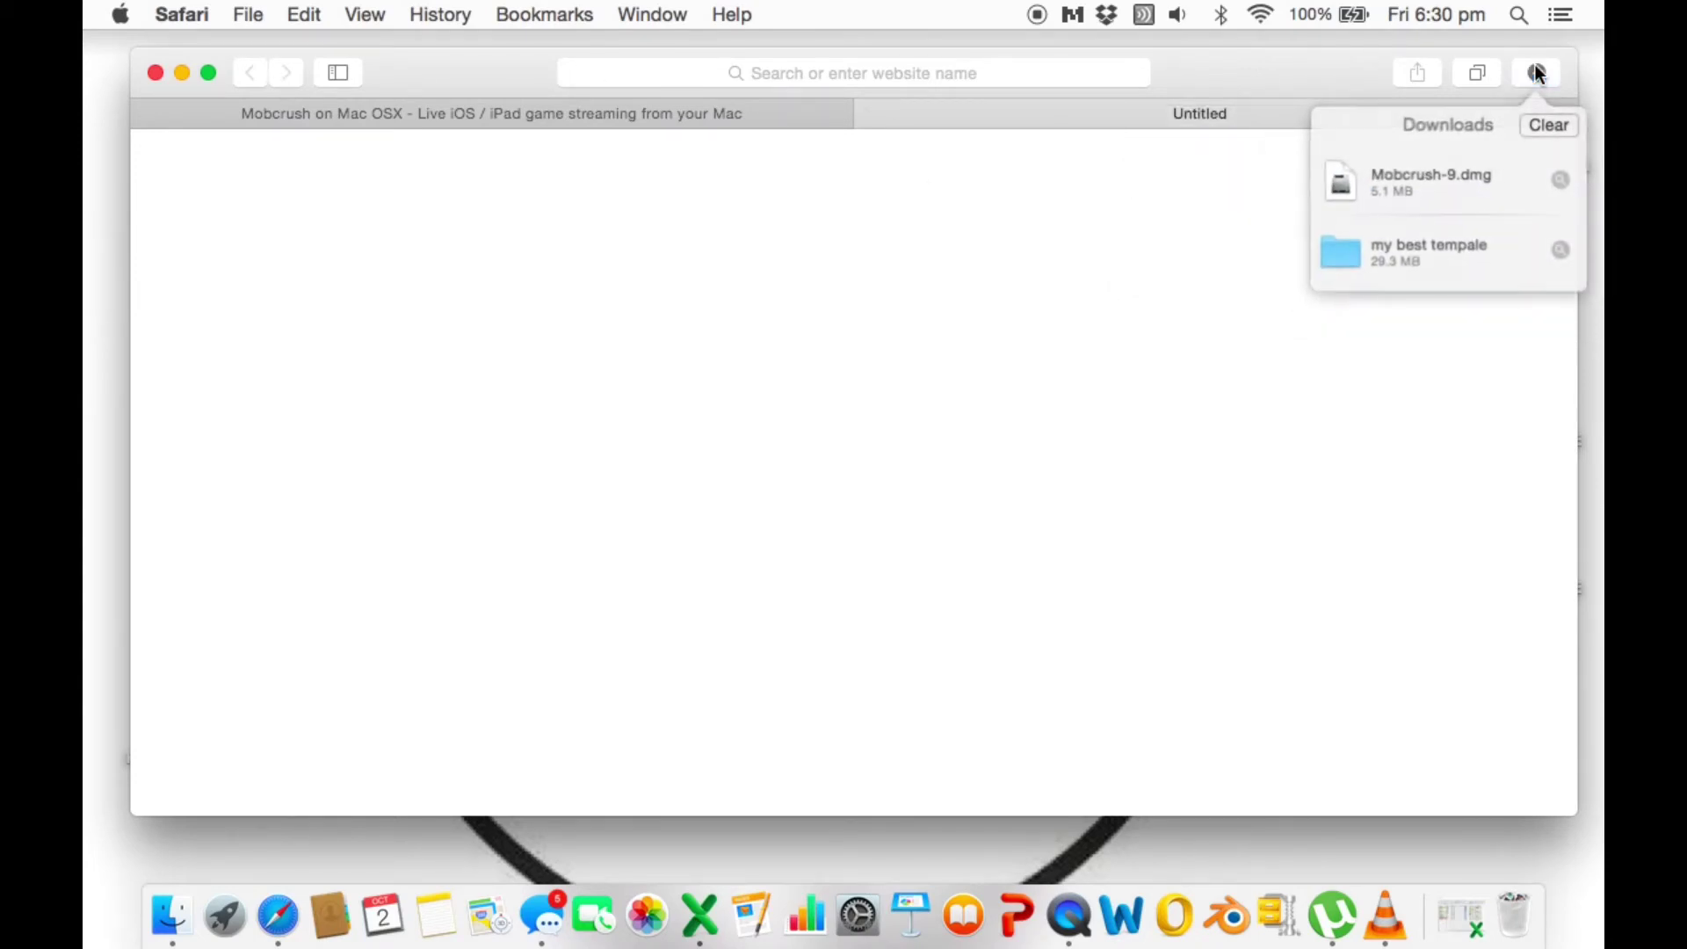
Open the downloaded Mobcrush-9.dmg disk image, close the browser window and bring the installer window to the middle of the desktop
left_click(1411, 202)
double_click(1409, 198)
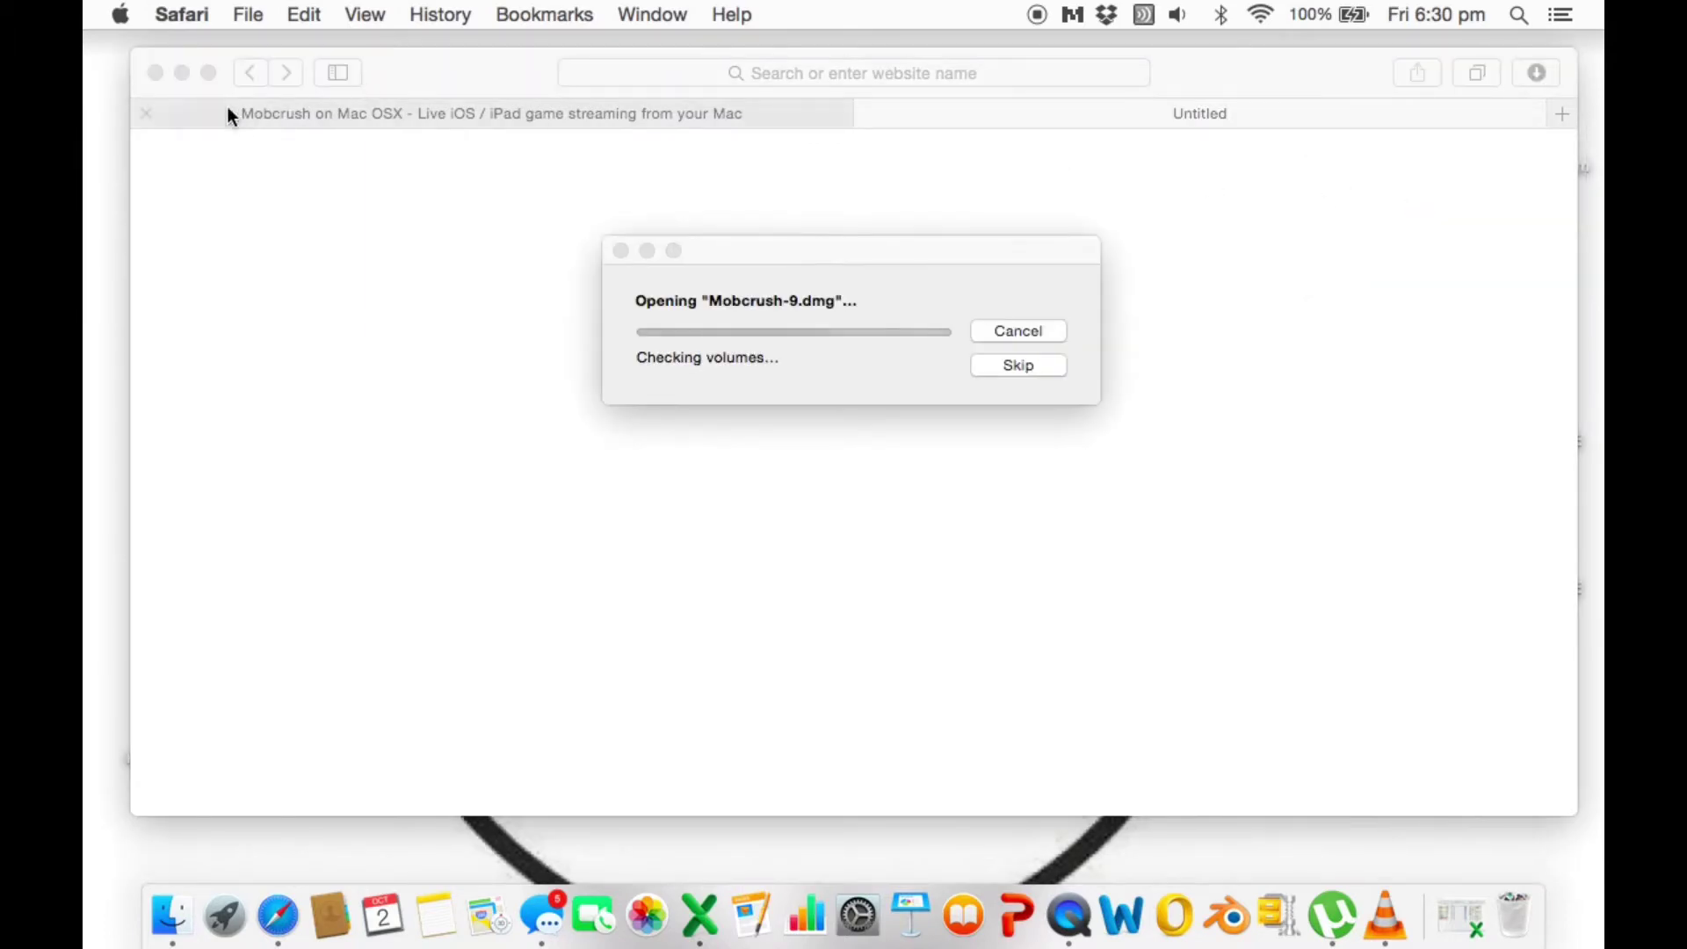
left_click(158, 73)
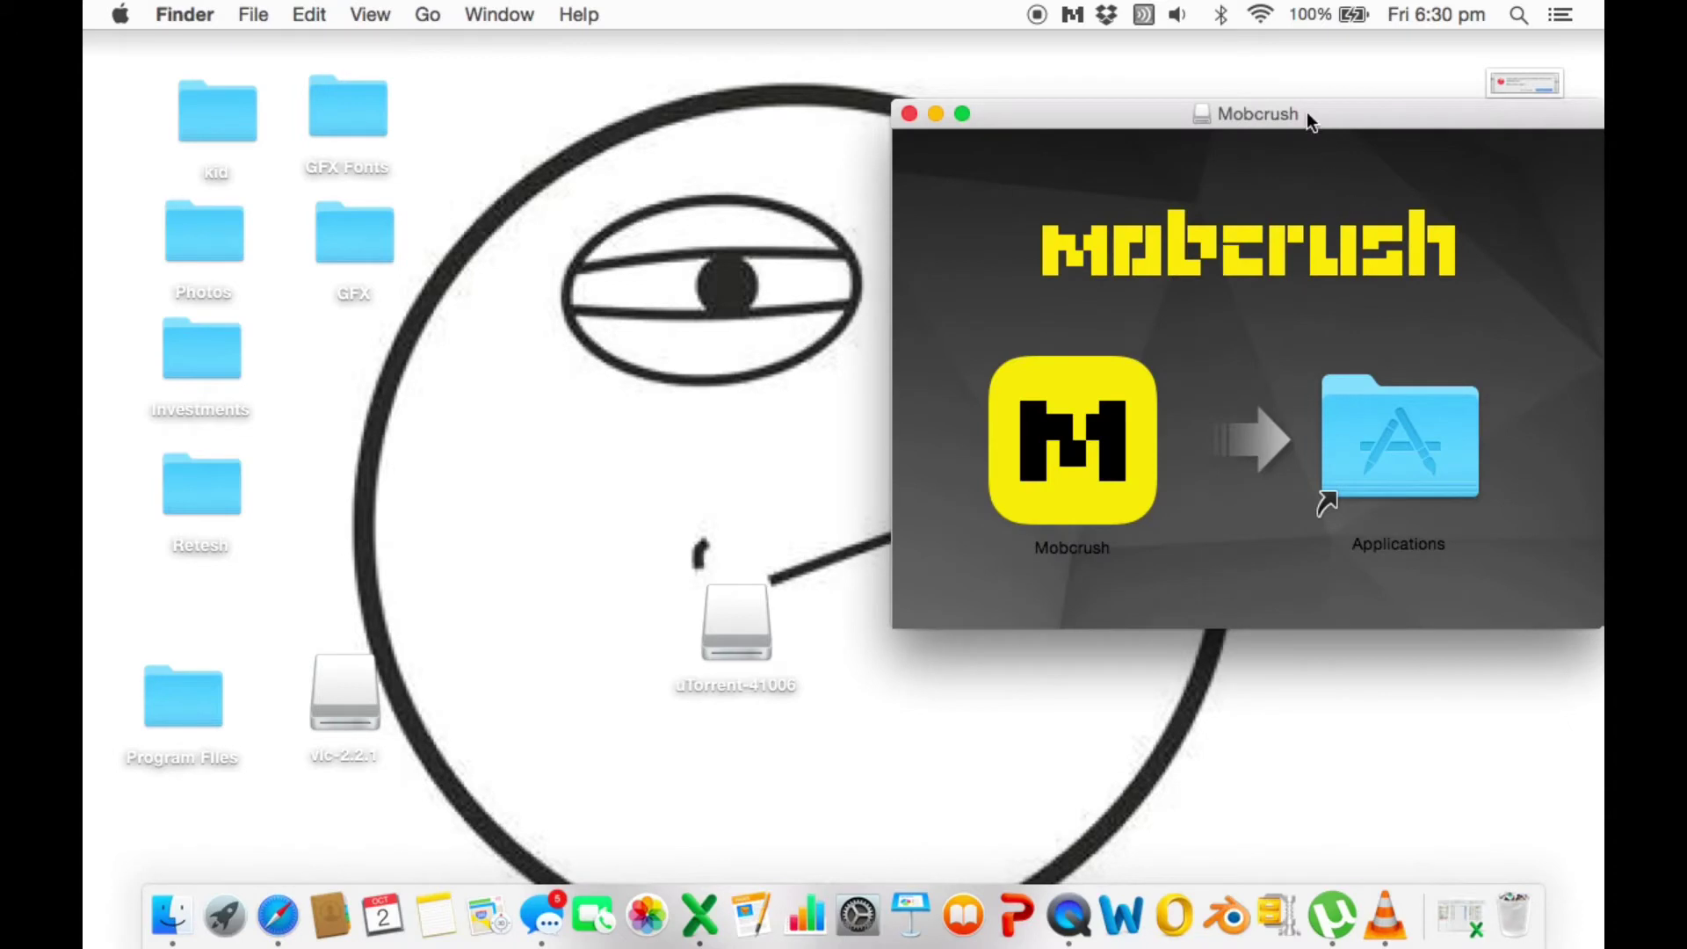
left_click_drag(1305, 112, 958, 170)
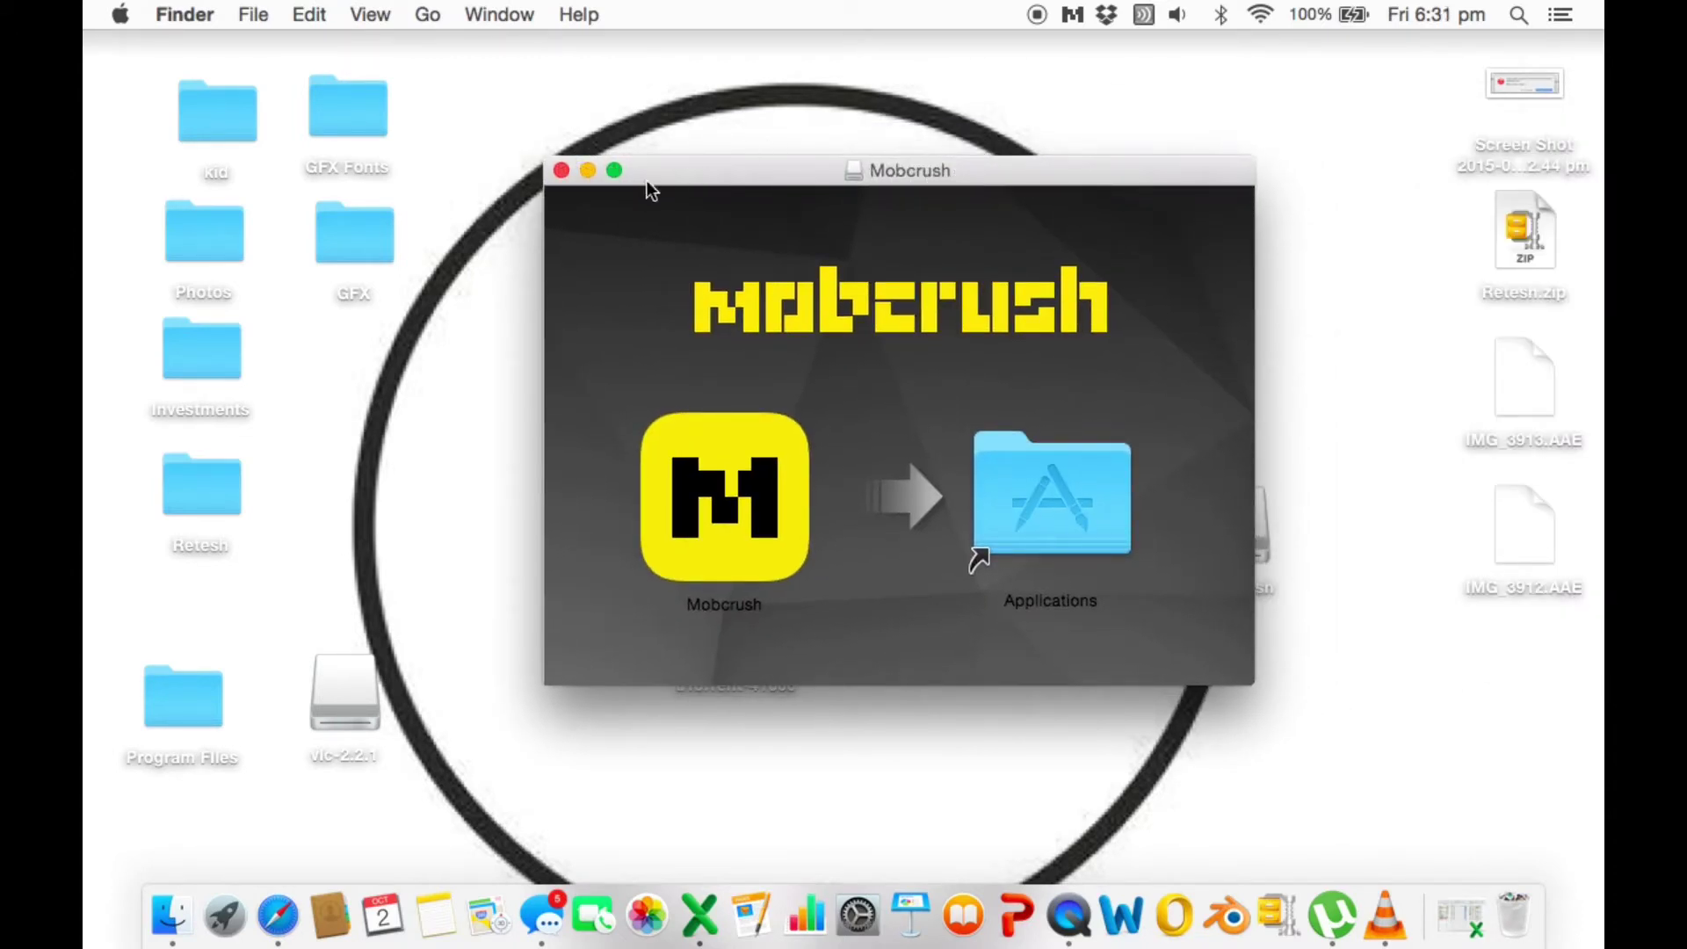
Minimize and reopen the Mobcrush installer window, minimize it again and eject the Mobcrush disk image from the desktop
left_click(588, 170)
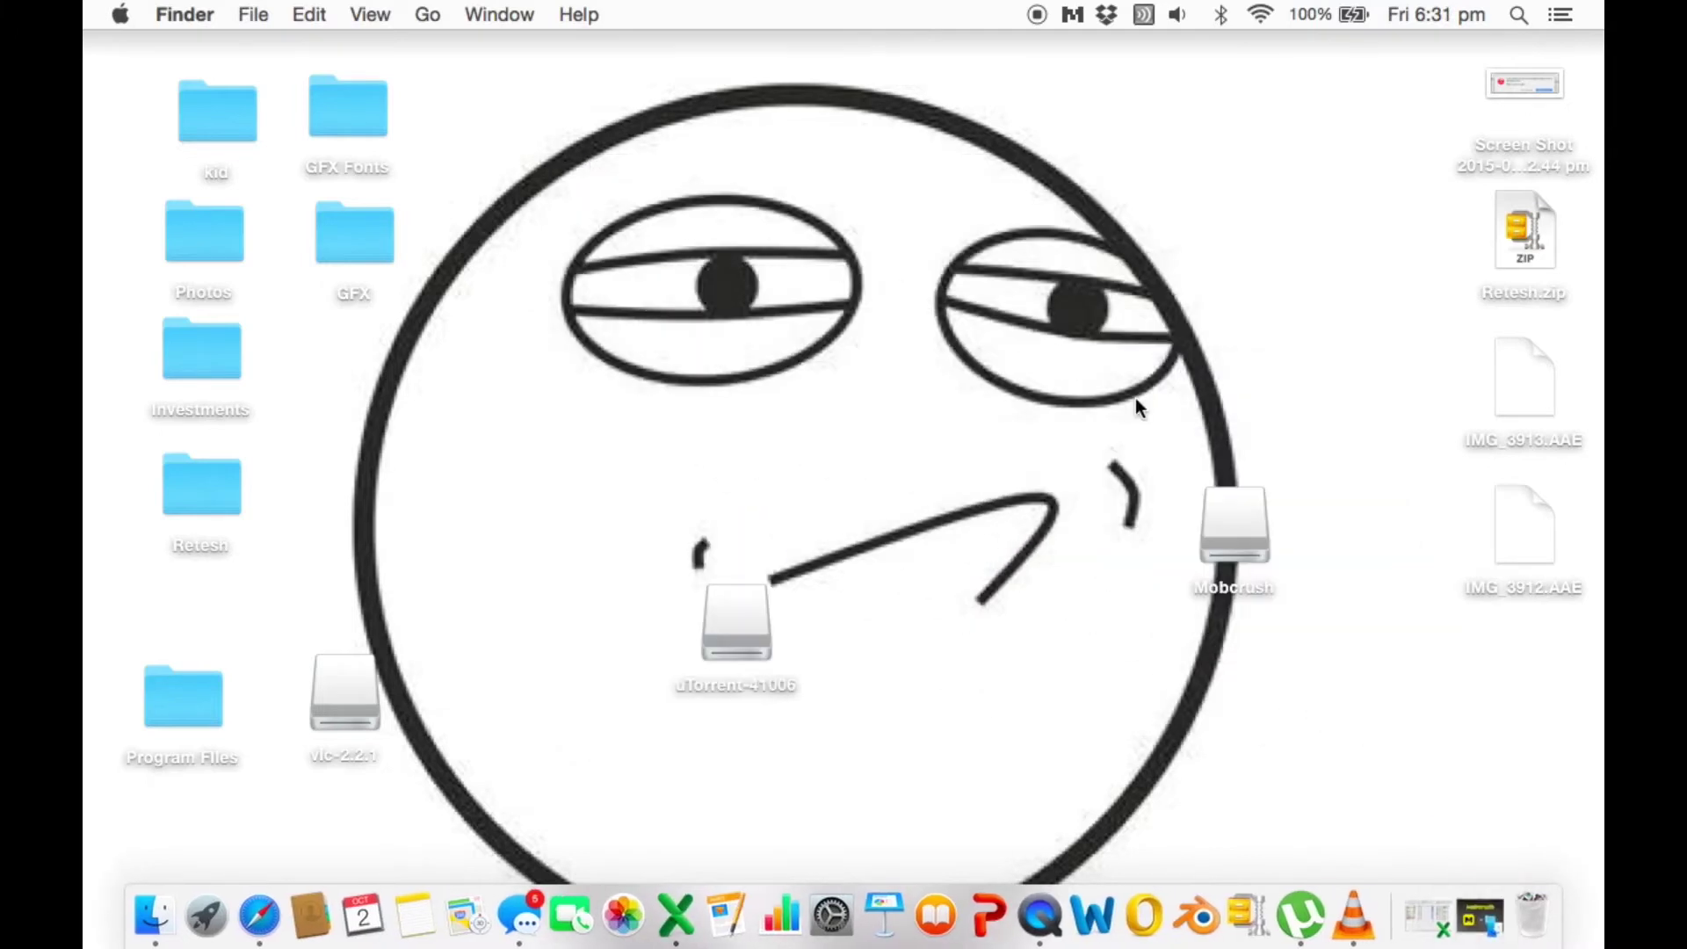
double_click(1242, 546)
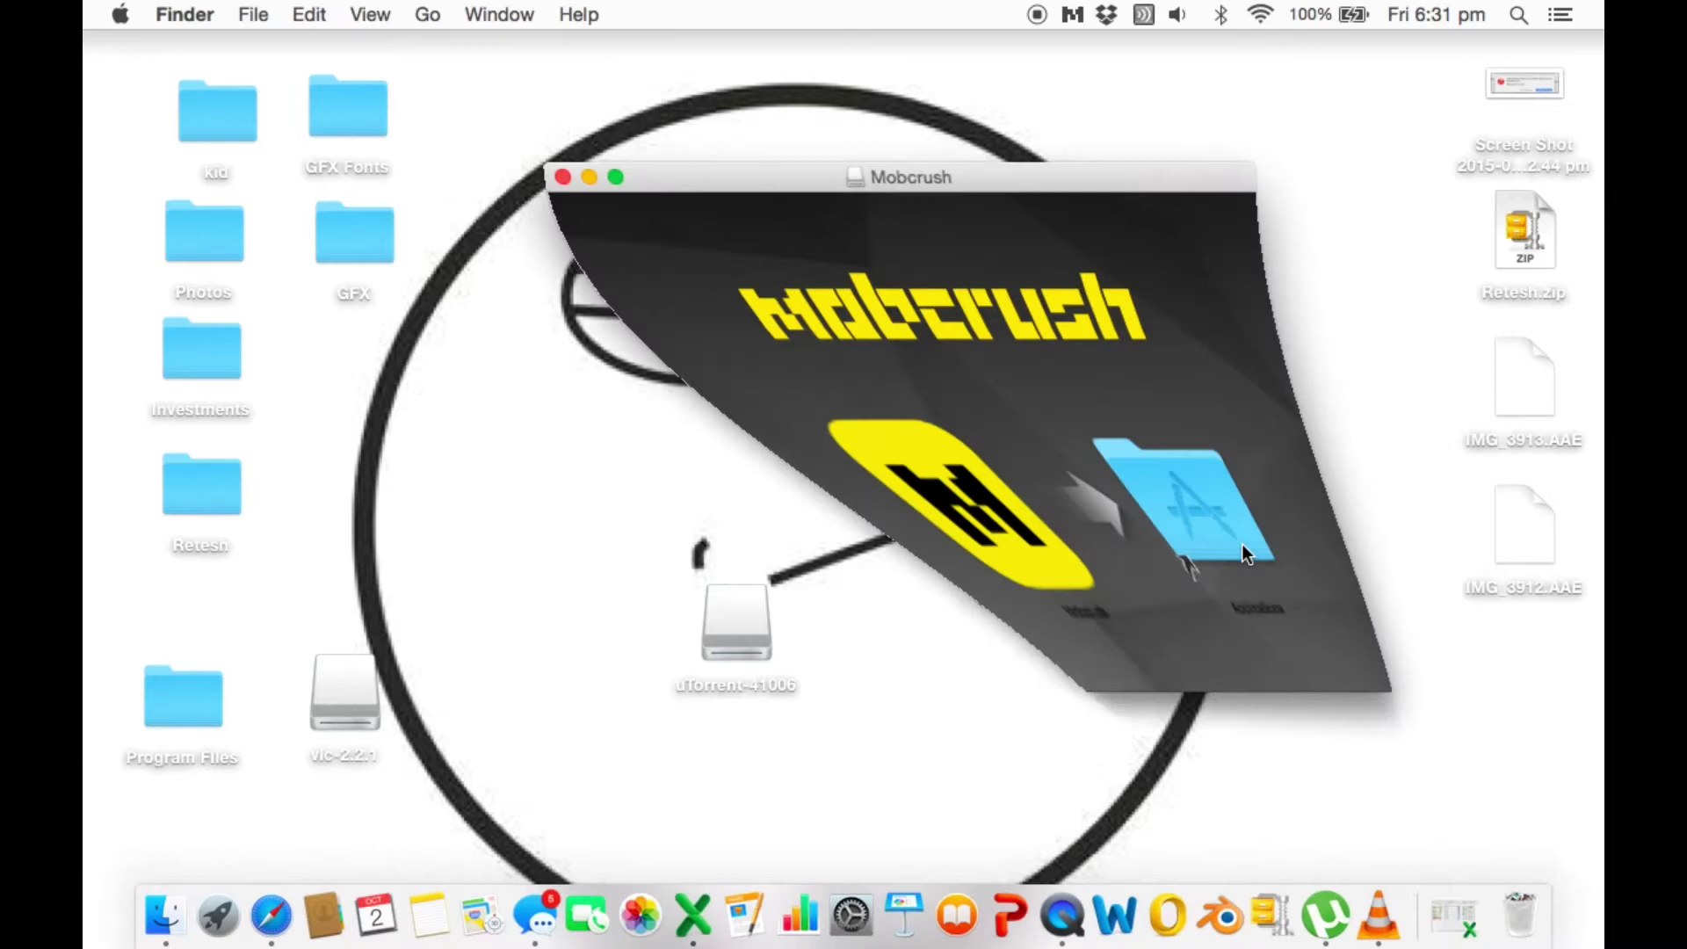
left_click(588, 169)
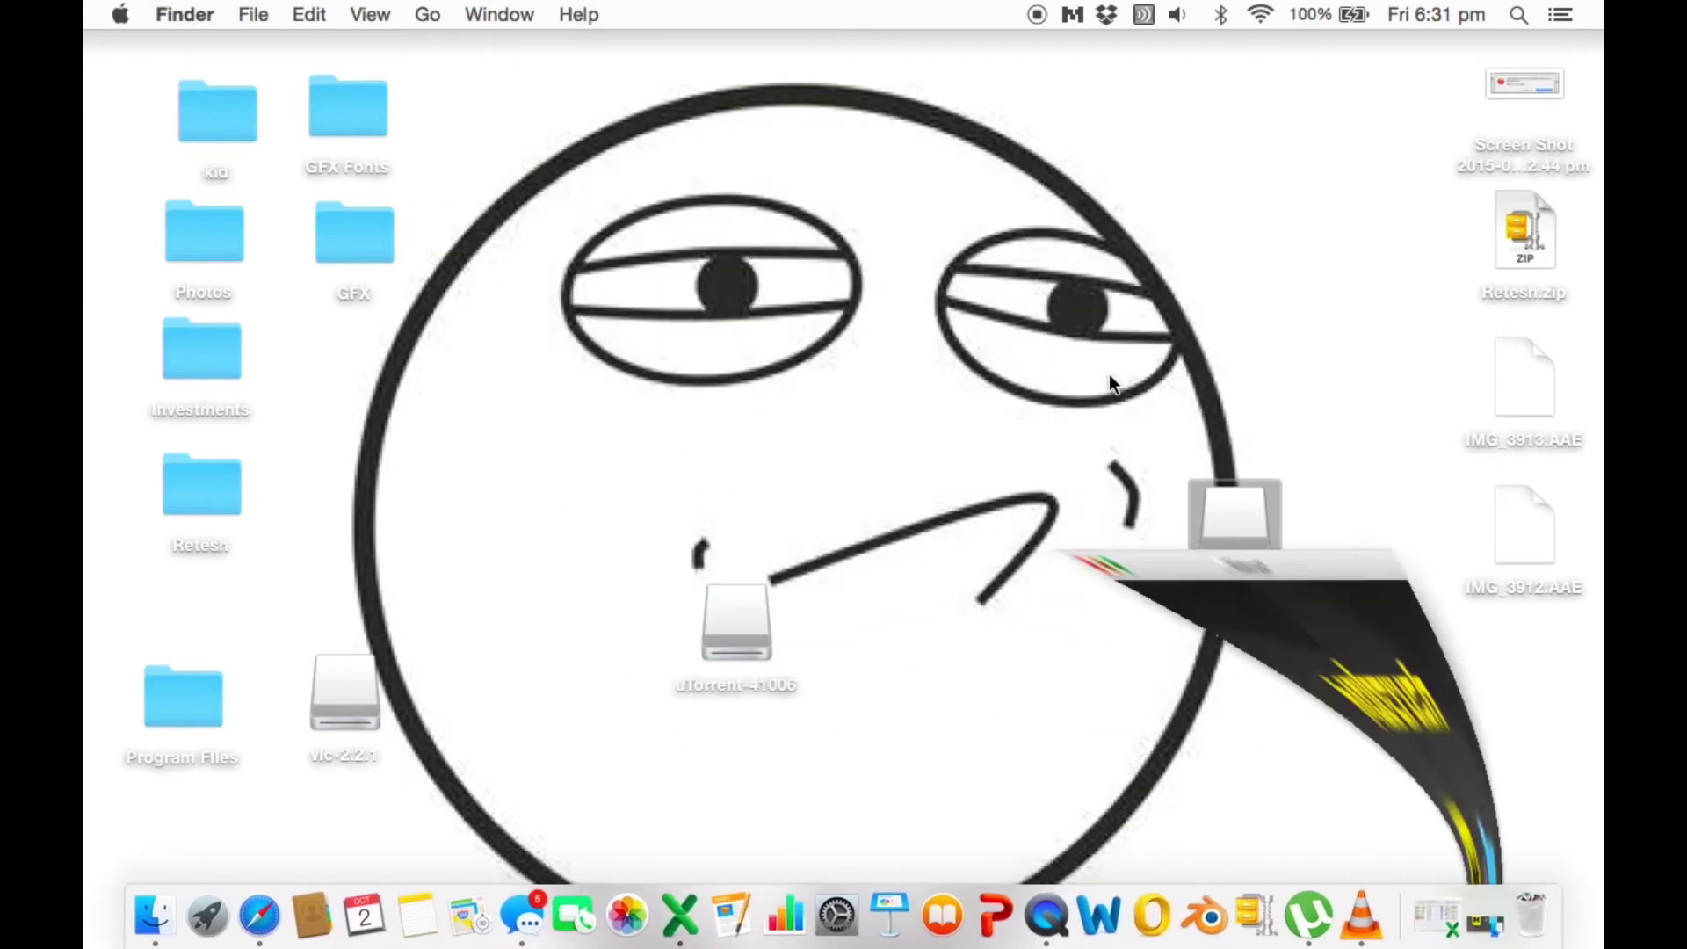
right_click(1219, 498)
left_click(1242, 494)
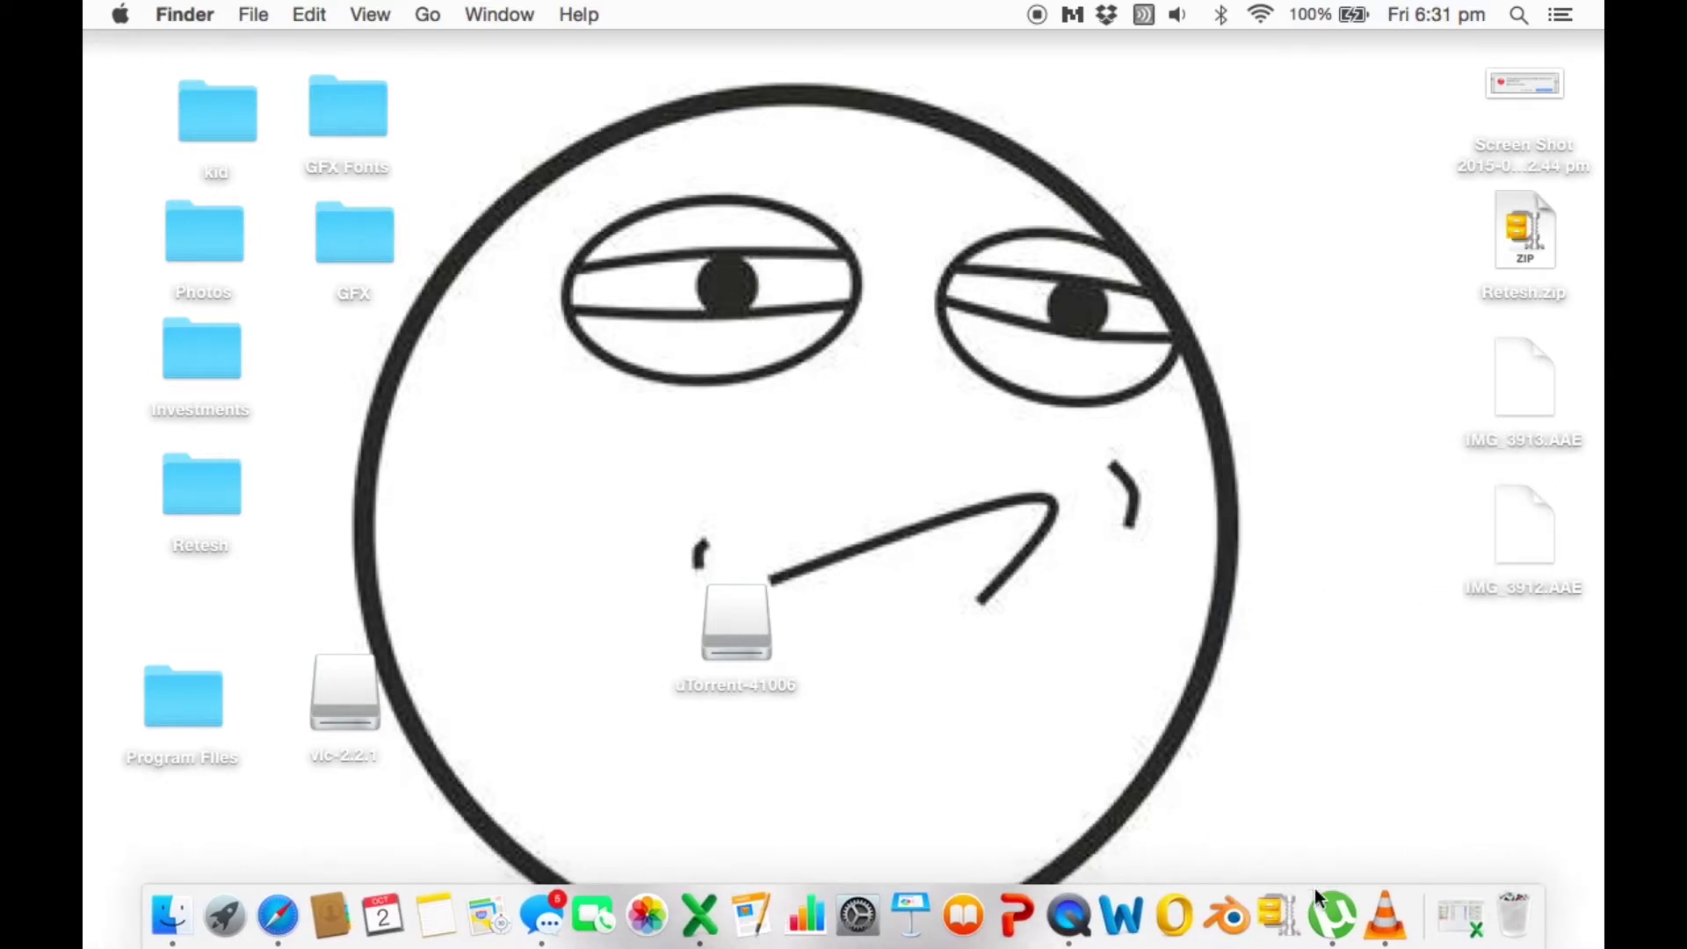
Reopen the downloaded Mobcrush-9.dmg from Safari's downloads list, close the browser window and move the installer window to the middle of the desktop
left_click(274, 942)
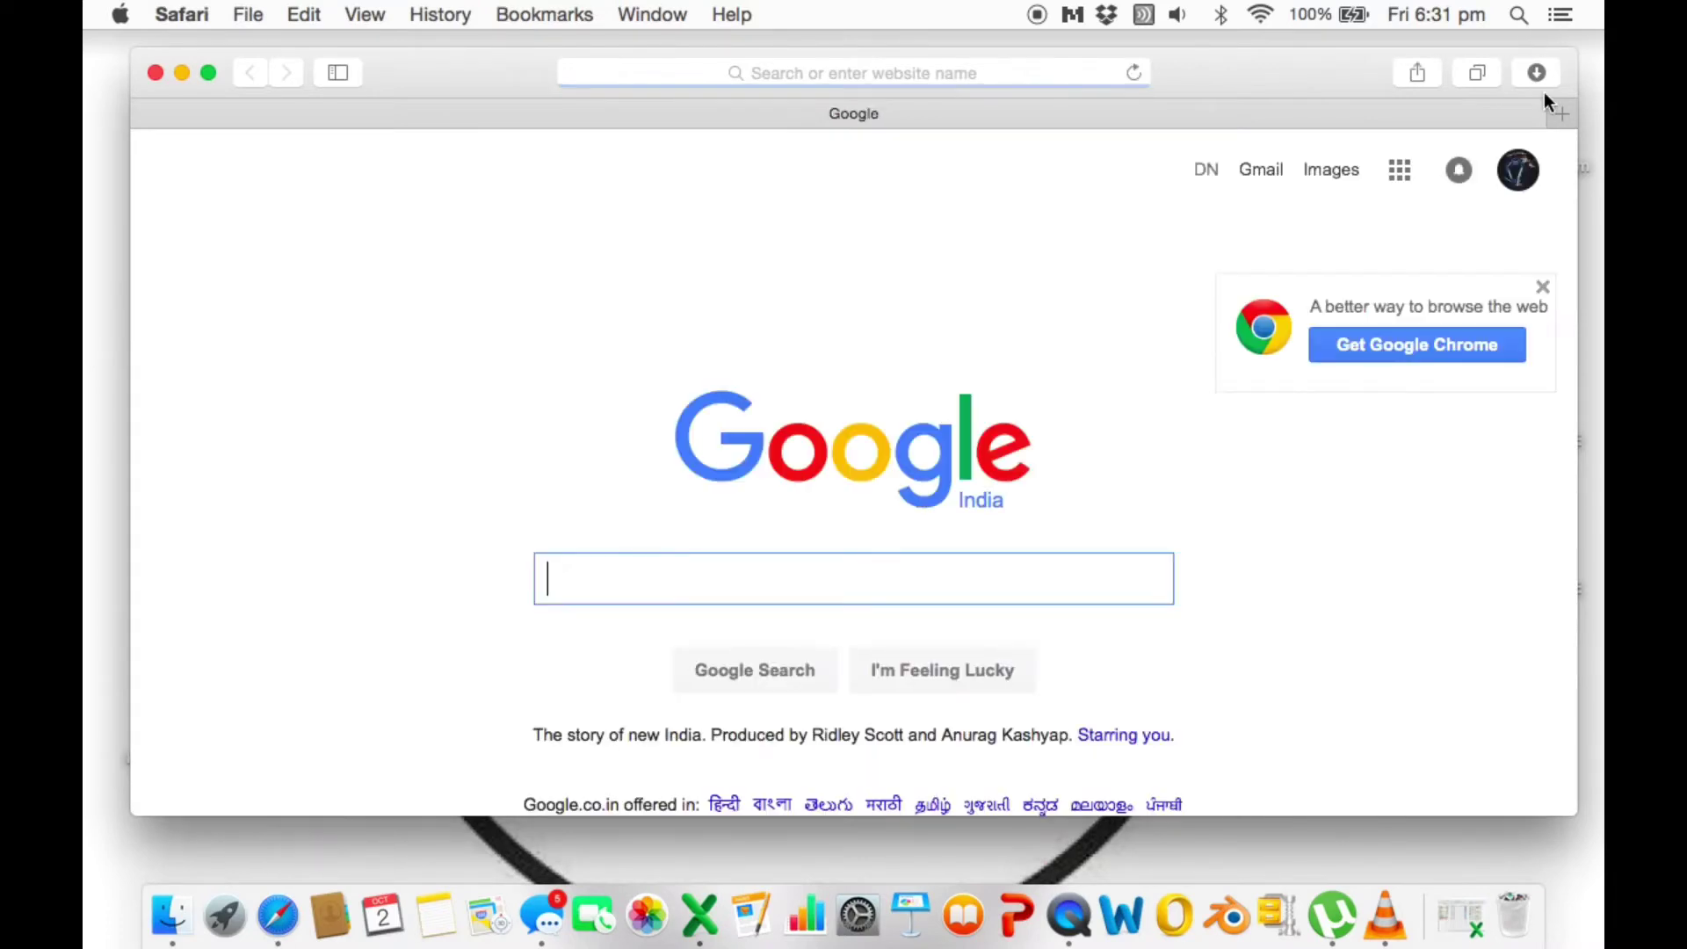
left_click(1542, 81)
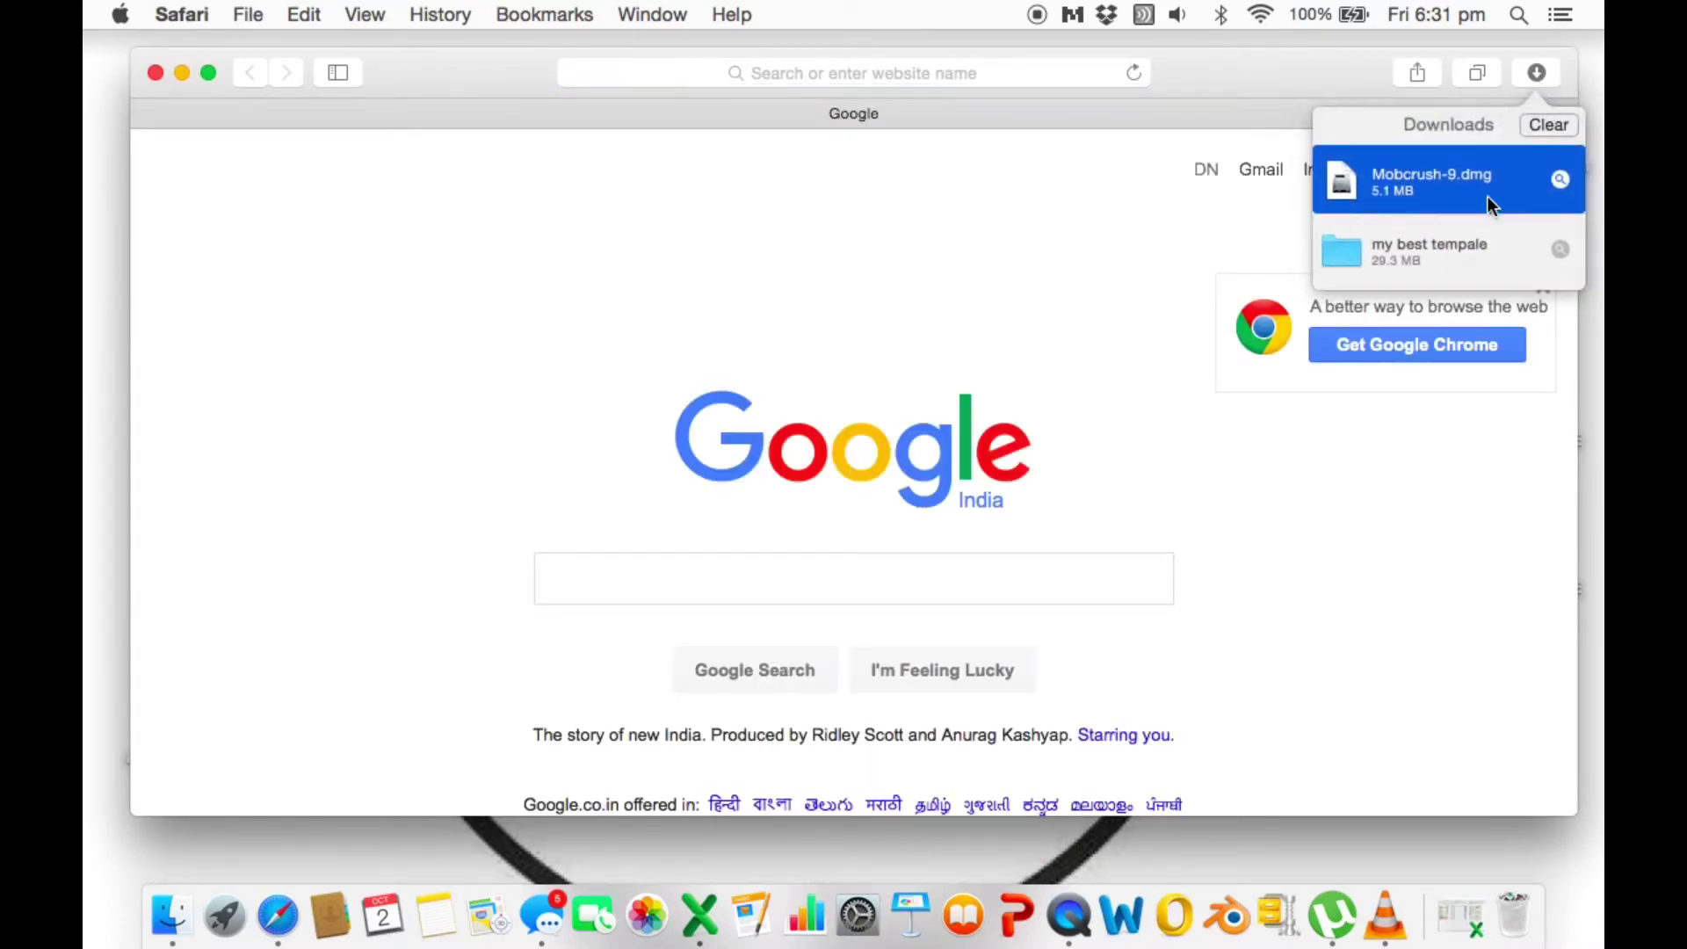
double_click(1464, 186)
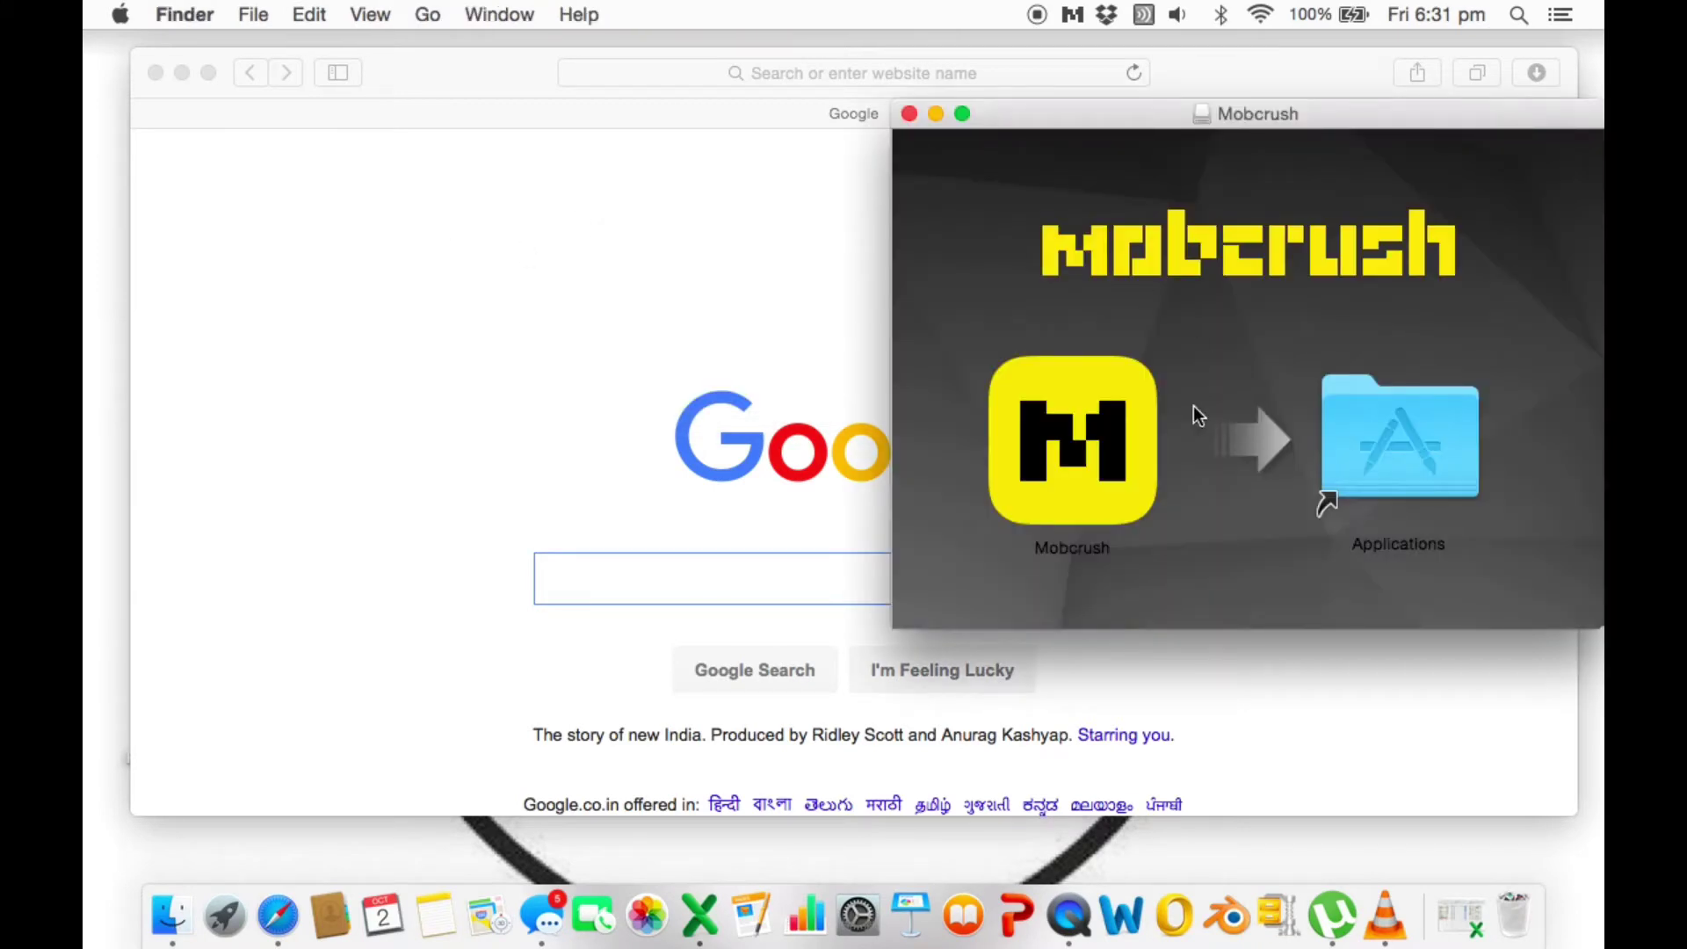
left_click(155, 76)
left_click_drag(1122, 110, 699, 189)
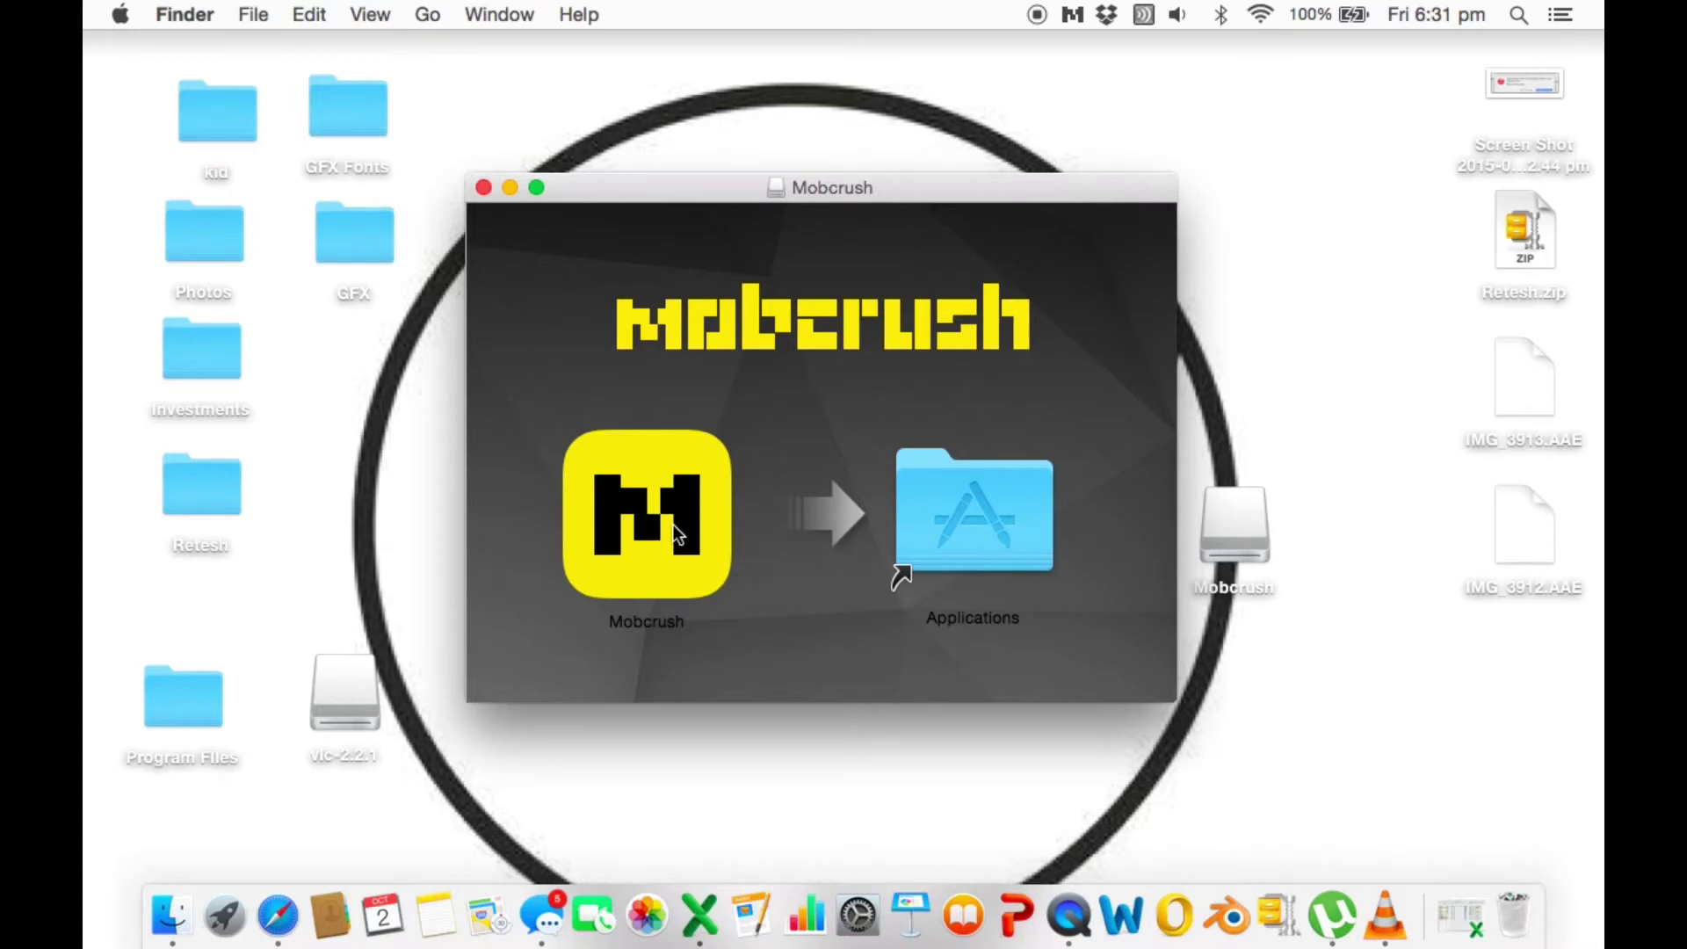
Copy the Mobcrush app from the installer window to the desktop and into the Applications folder, placing it below Photos
left_click_drag(657, 531, 383, 461)
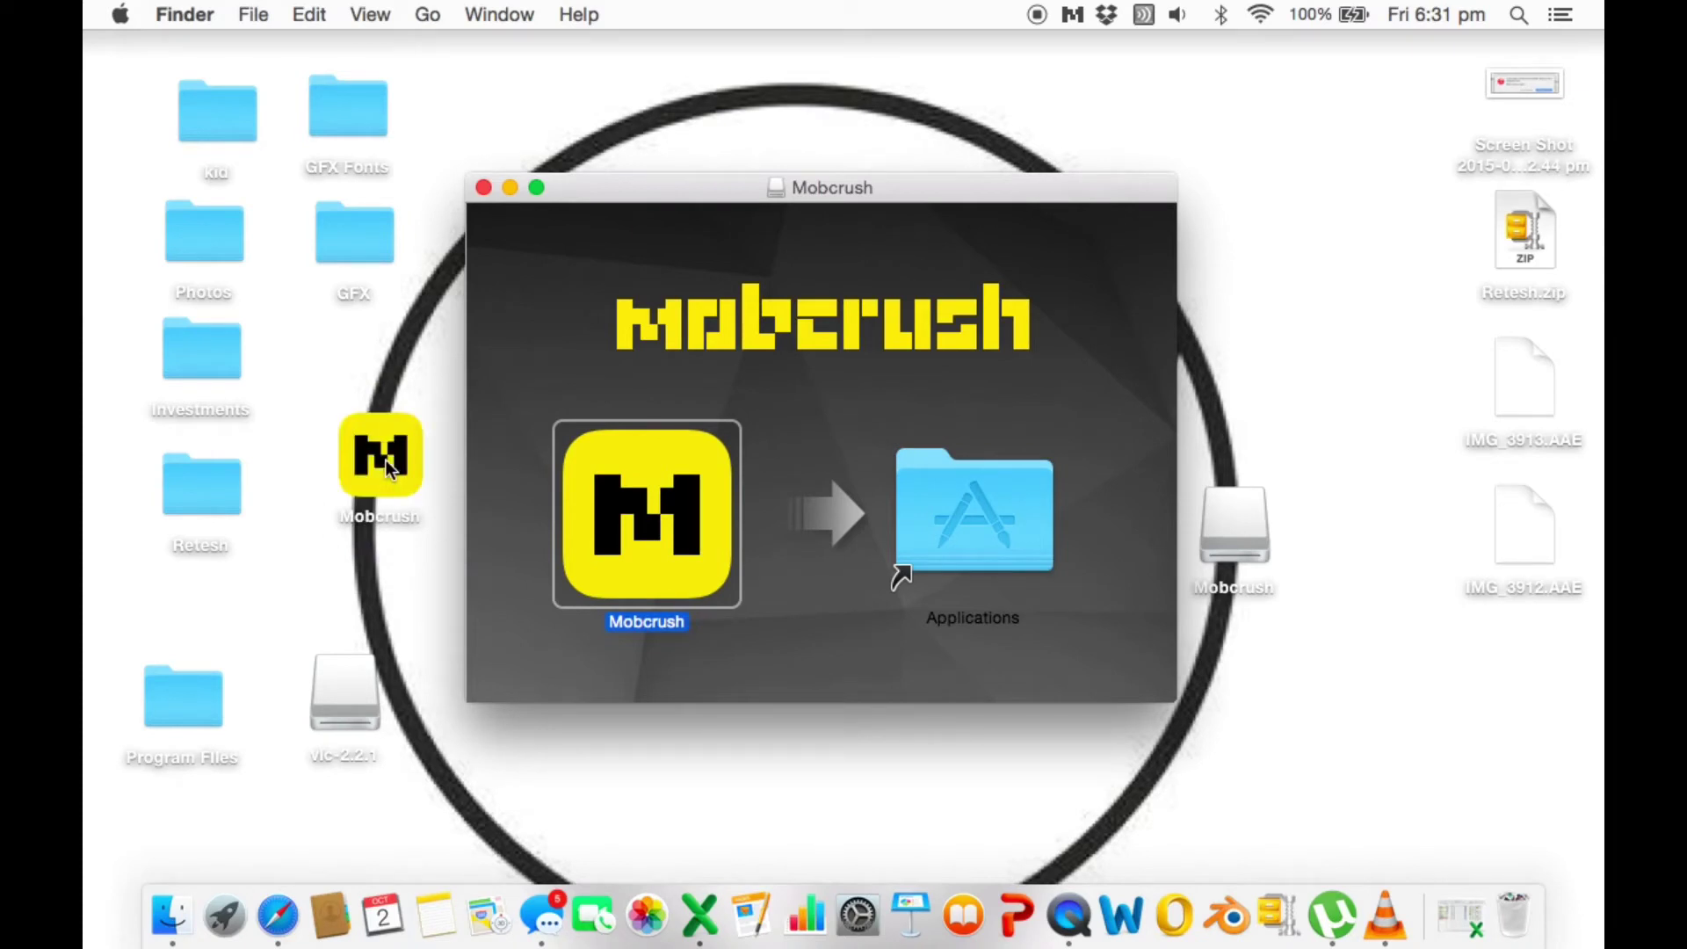
left_click_drag(646, 514, 972, 490)
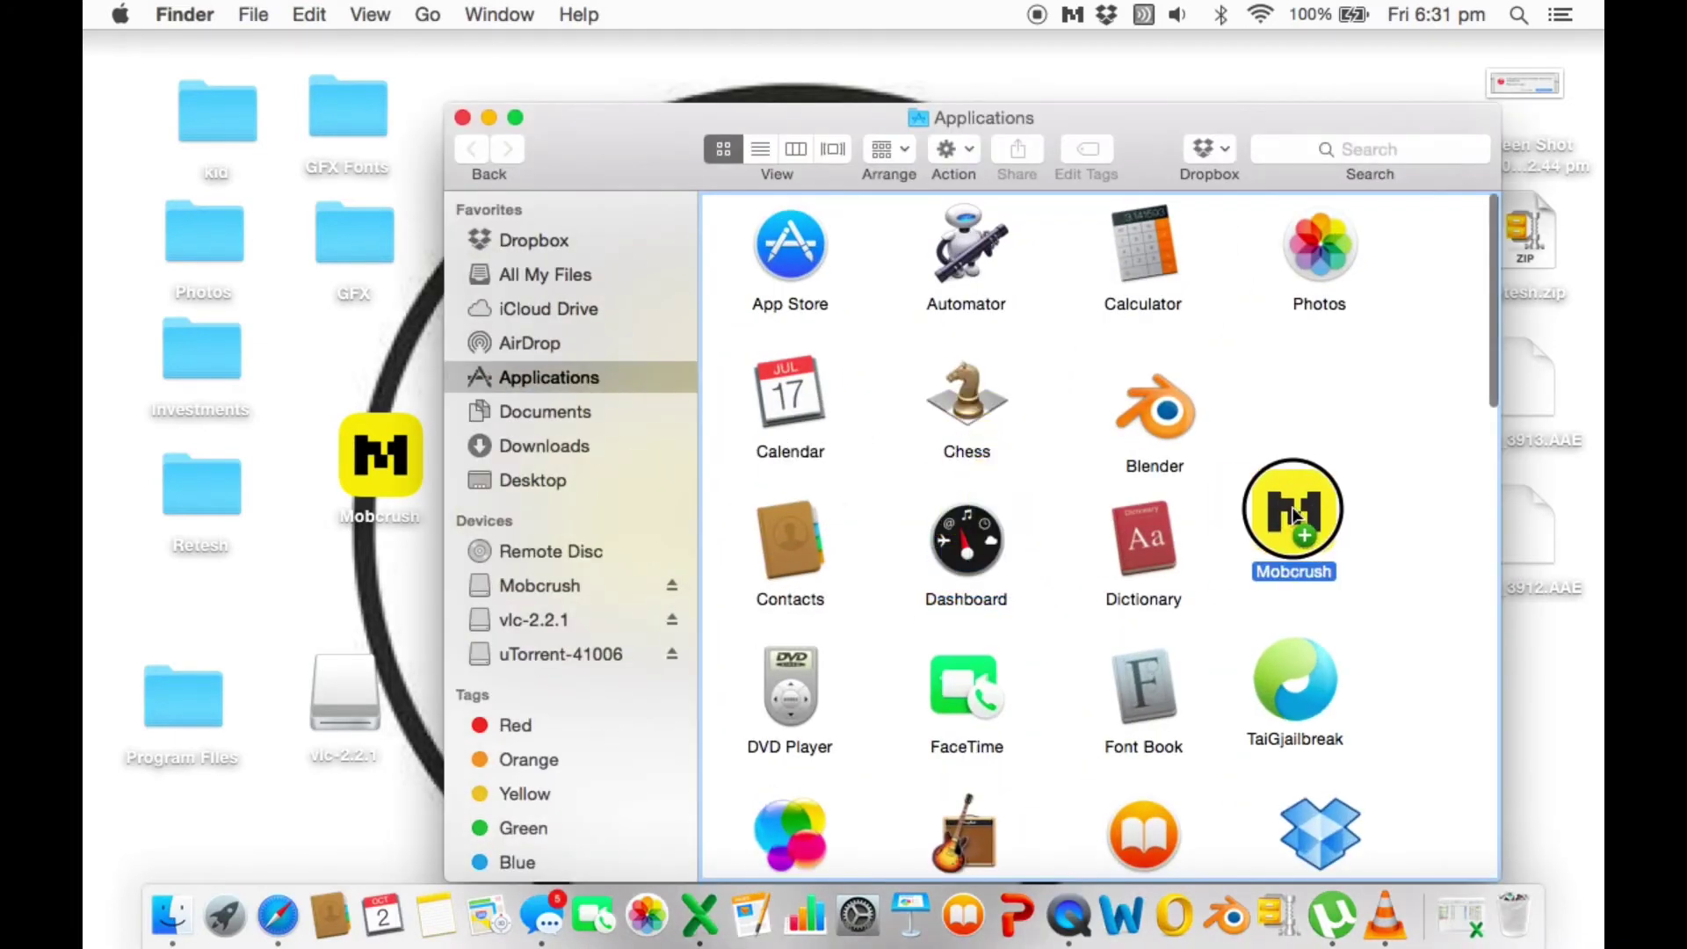
left_click_drag(1309, 420, 1316, 409)
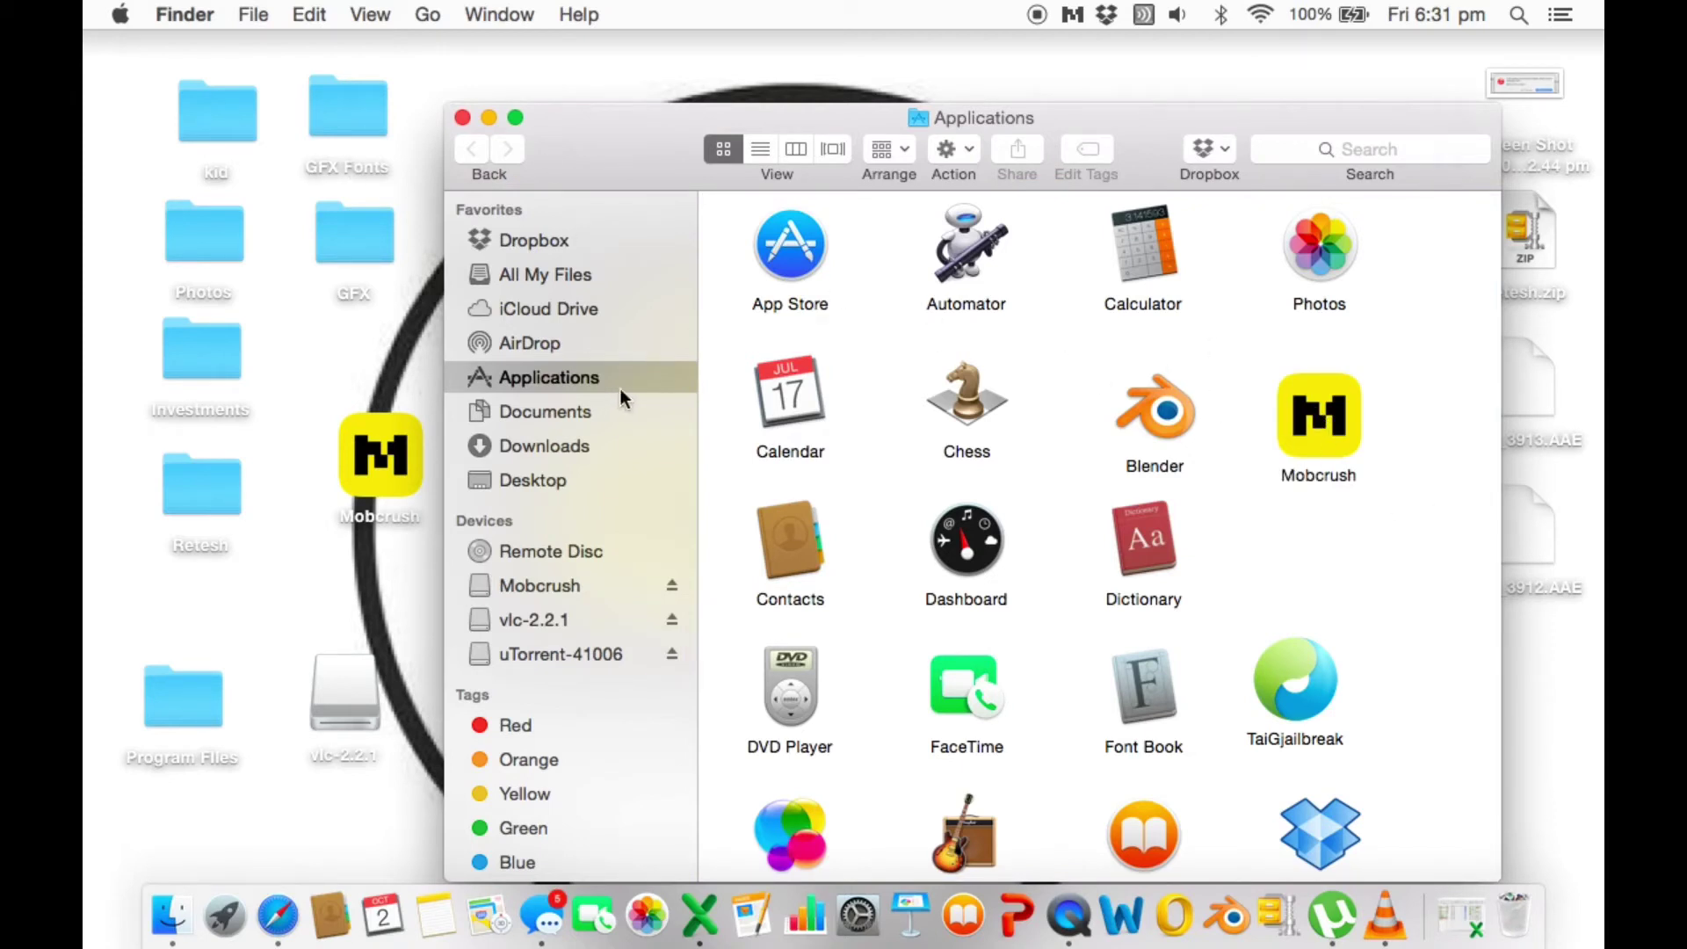
Nudge the Mobcrush icon closer to Photos in the Applications folder and close both the Applications and installer windows
left_click_drag(1327, 424, 1322, 411)
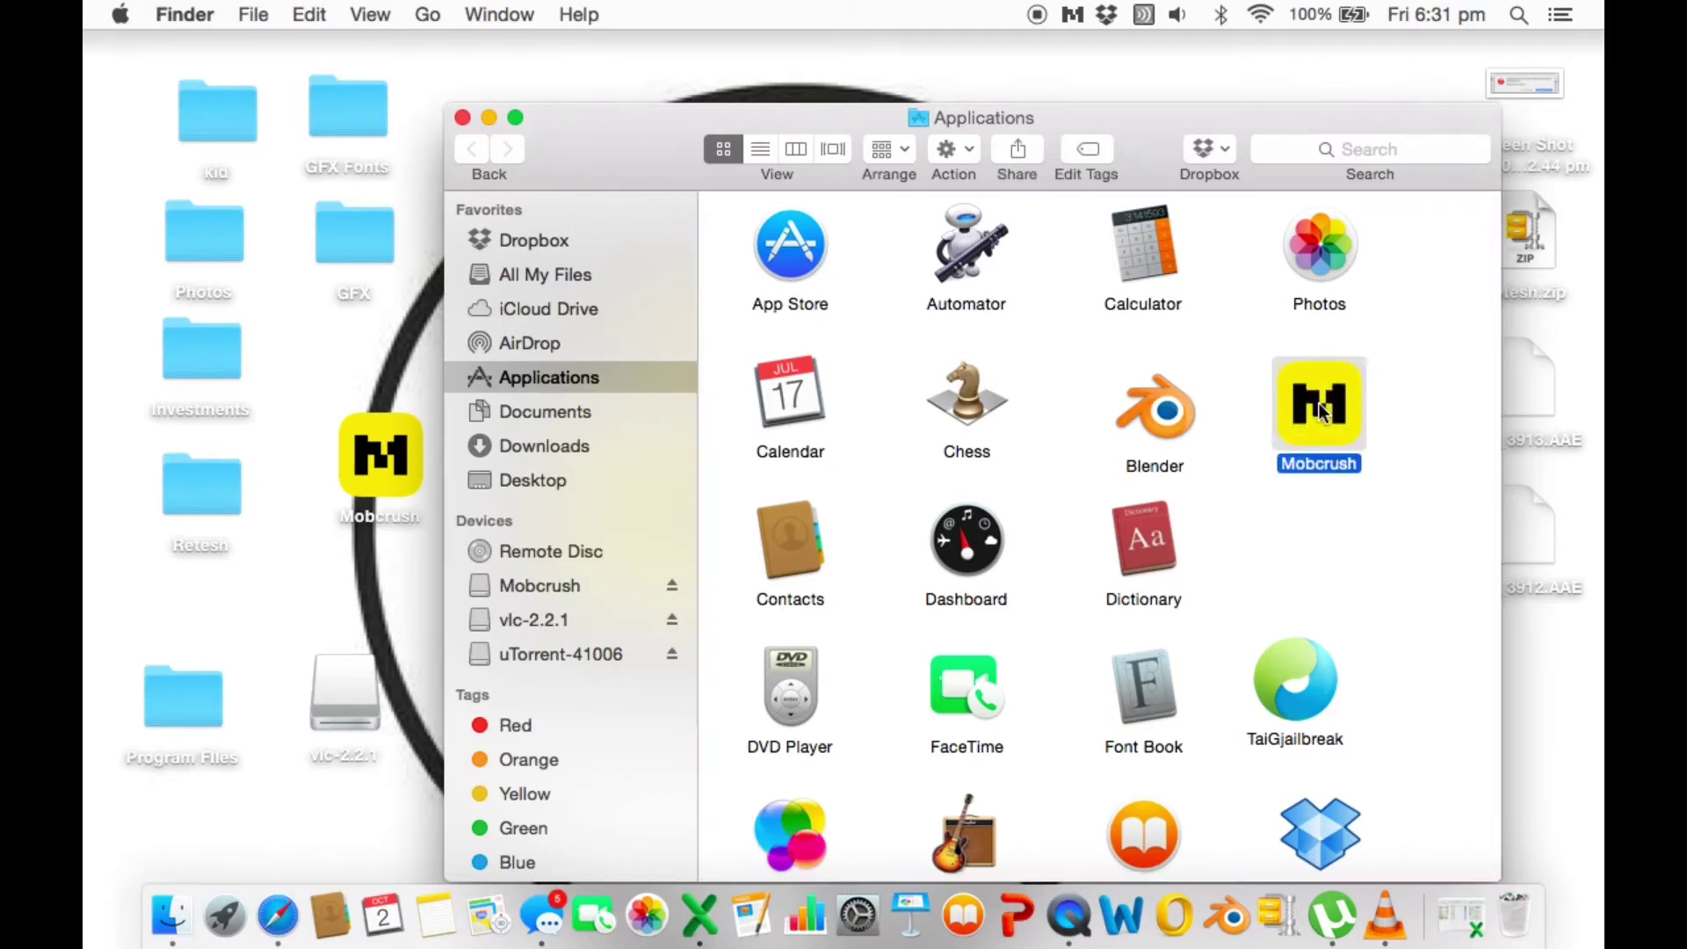
left_click(1295, 488)
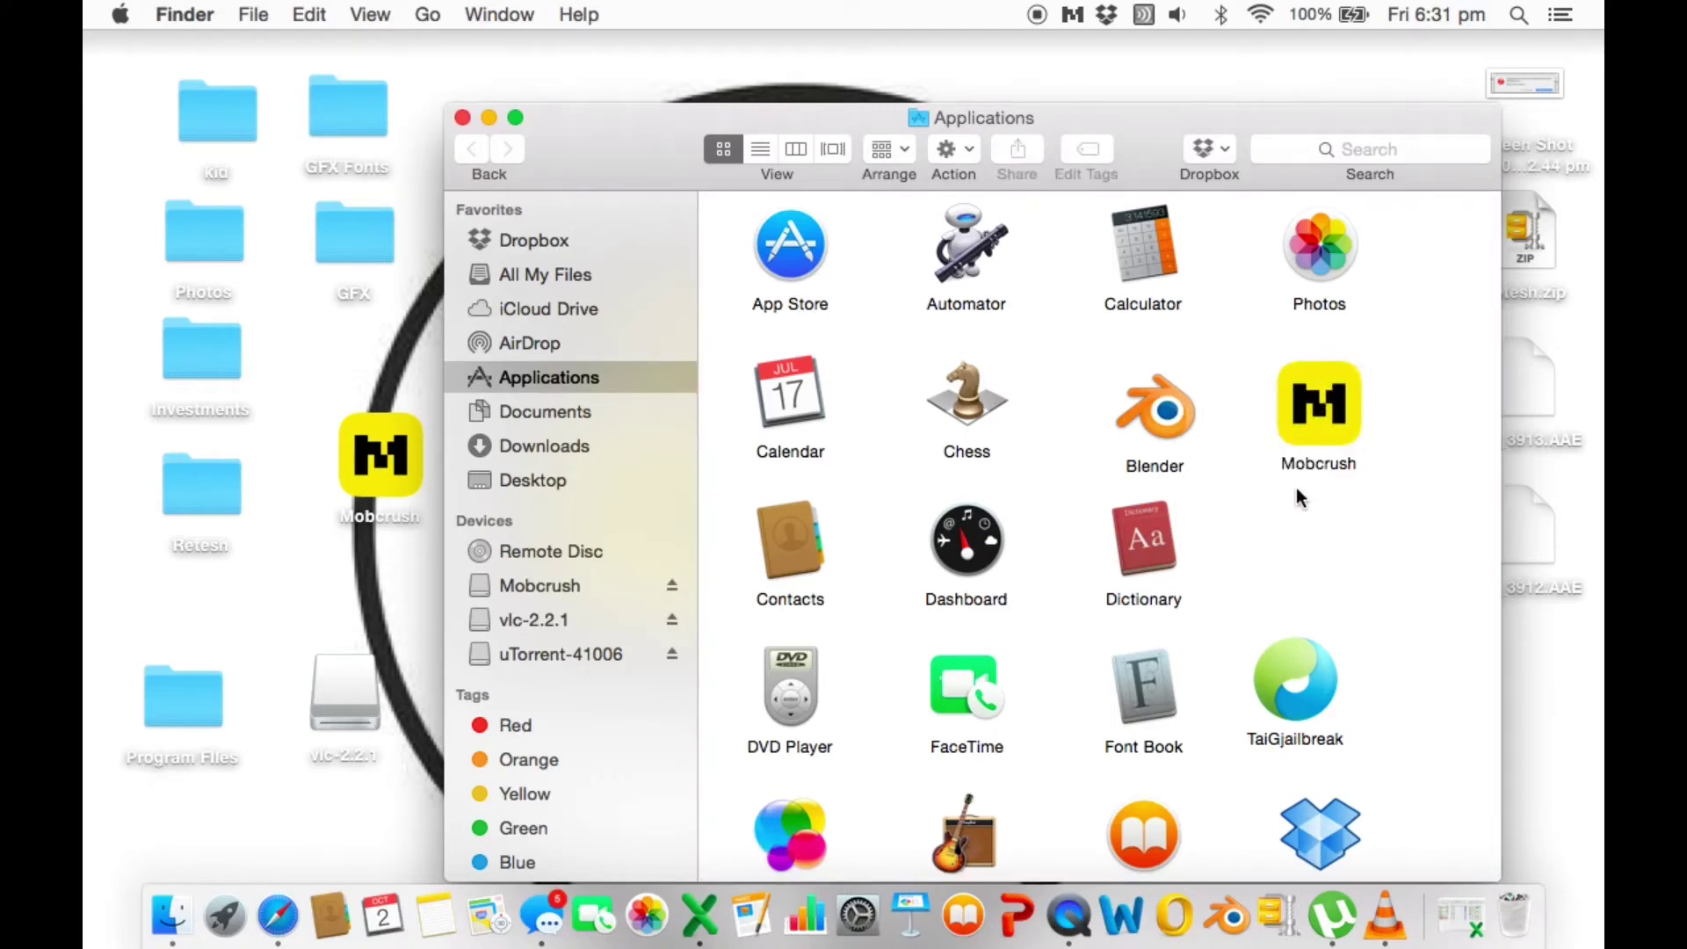
left_click(1314, 684)
left_click_drag(1318, 680, 1353, 678)
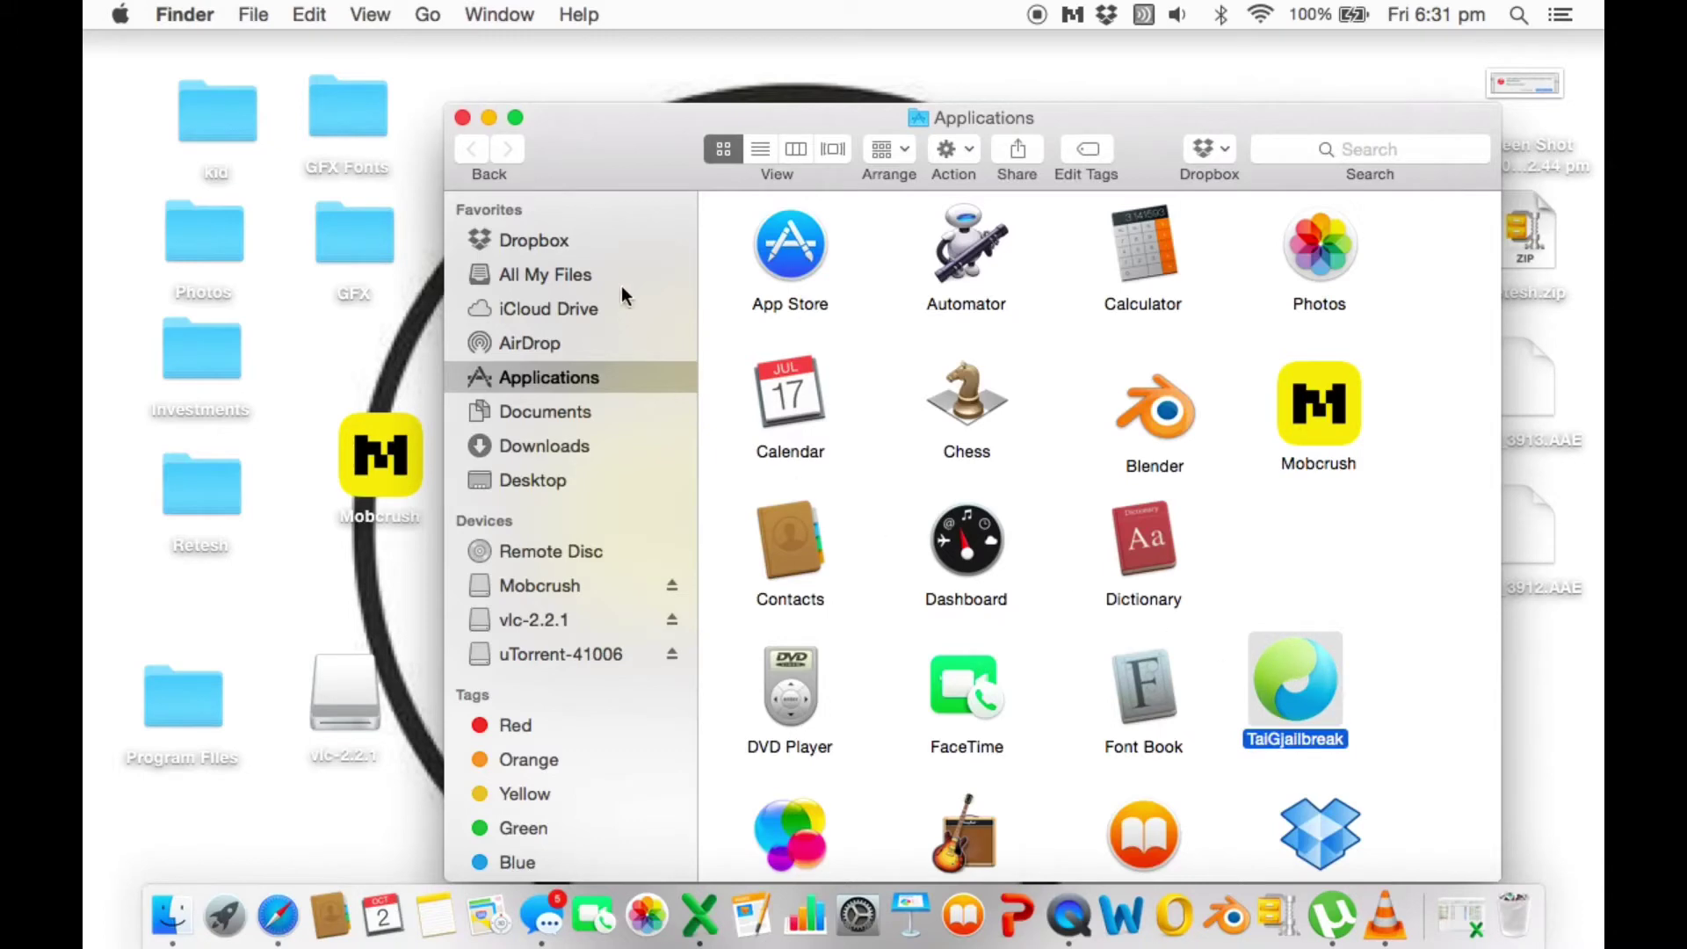
left_click(461, 118)
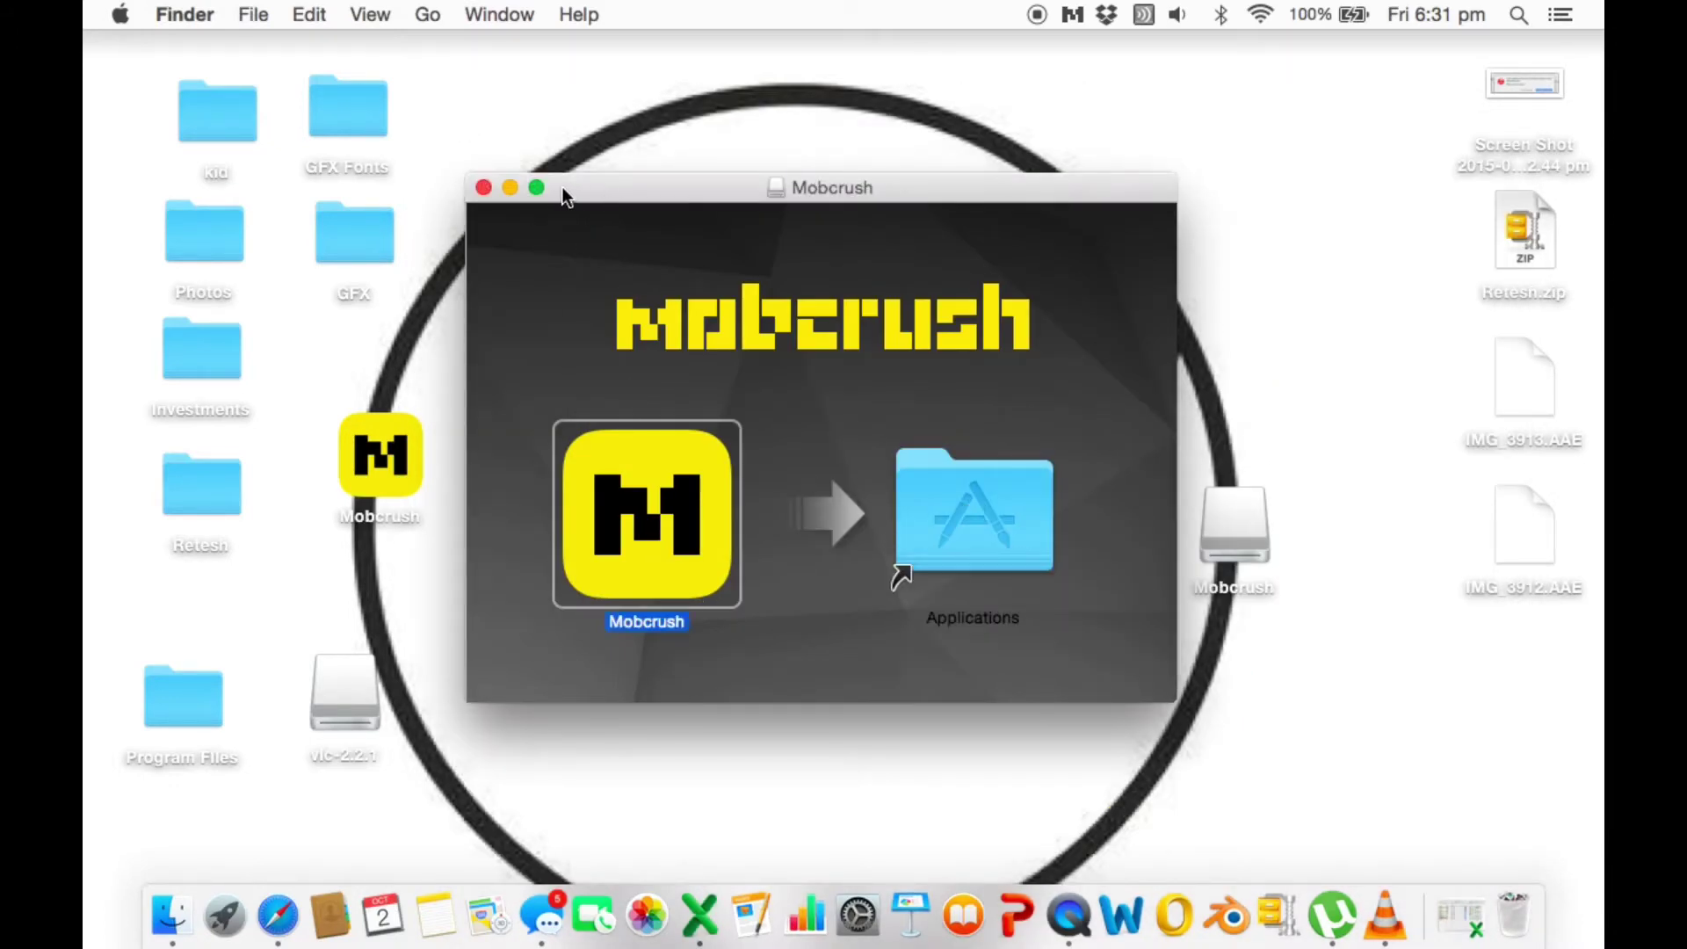
left_click(485, 188)
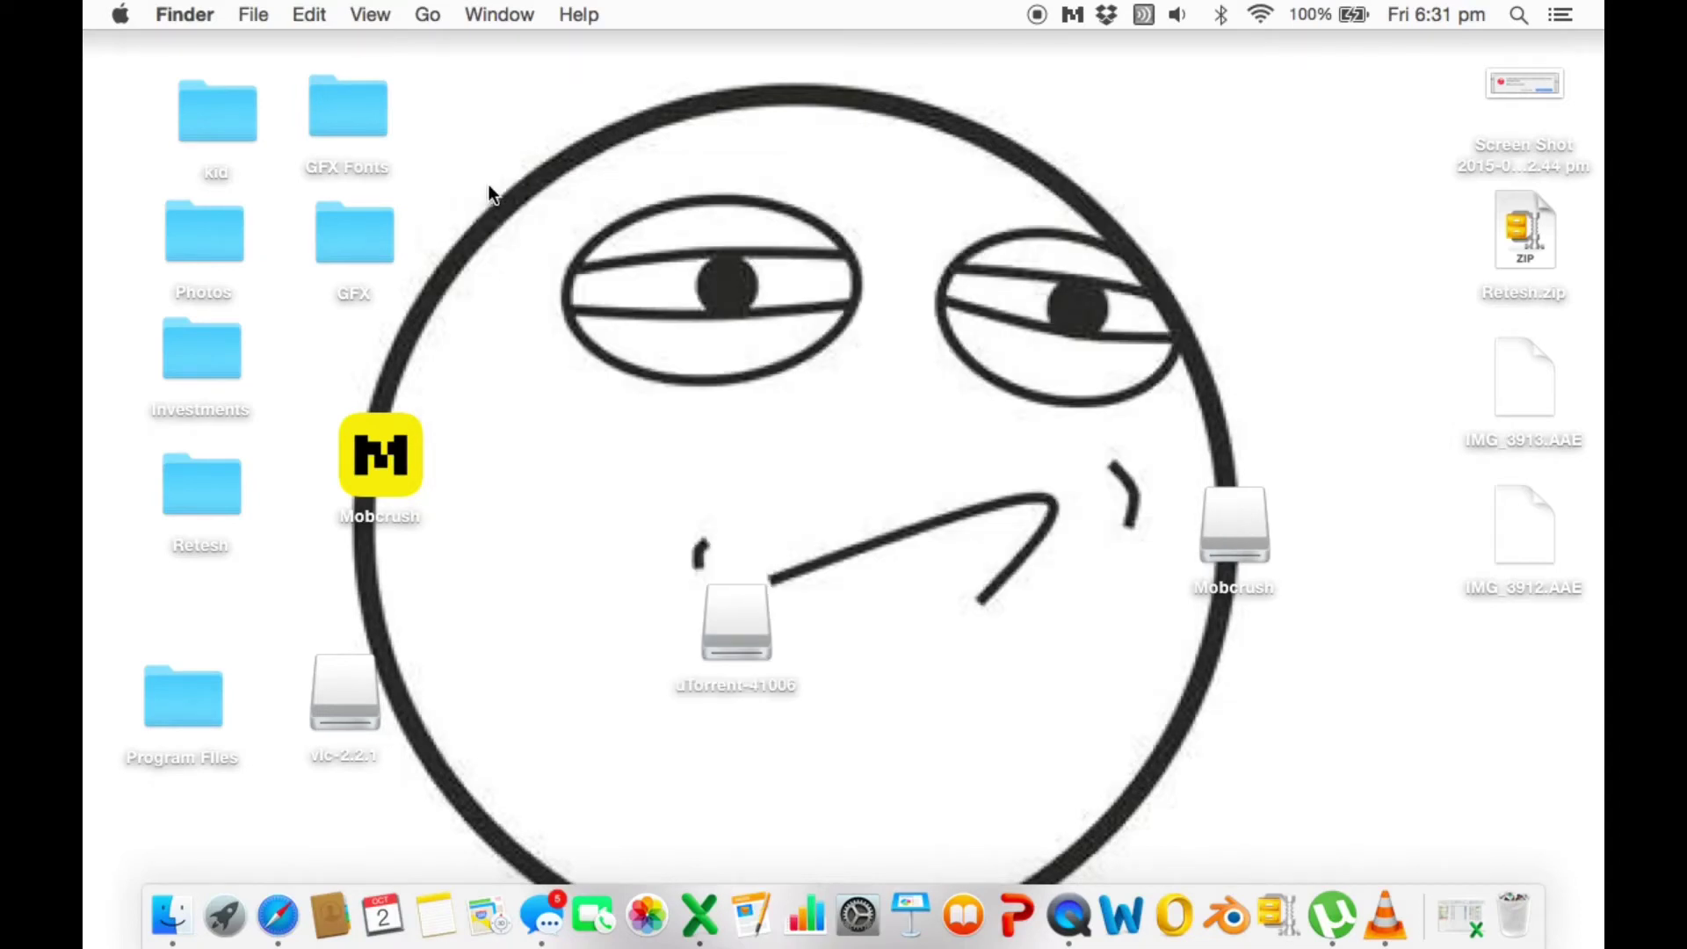
Launch Mobcrush from the desktop, allowing the downloaded app to open, and check for it in Launchpad
double_click(378, 455)
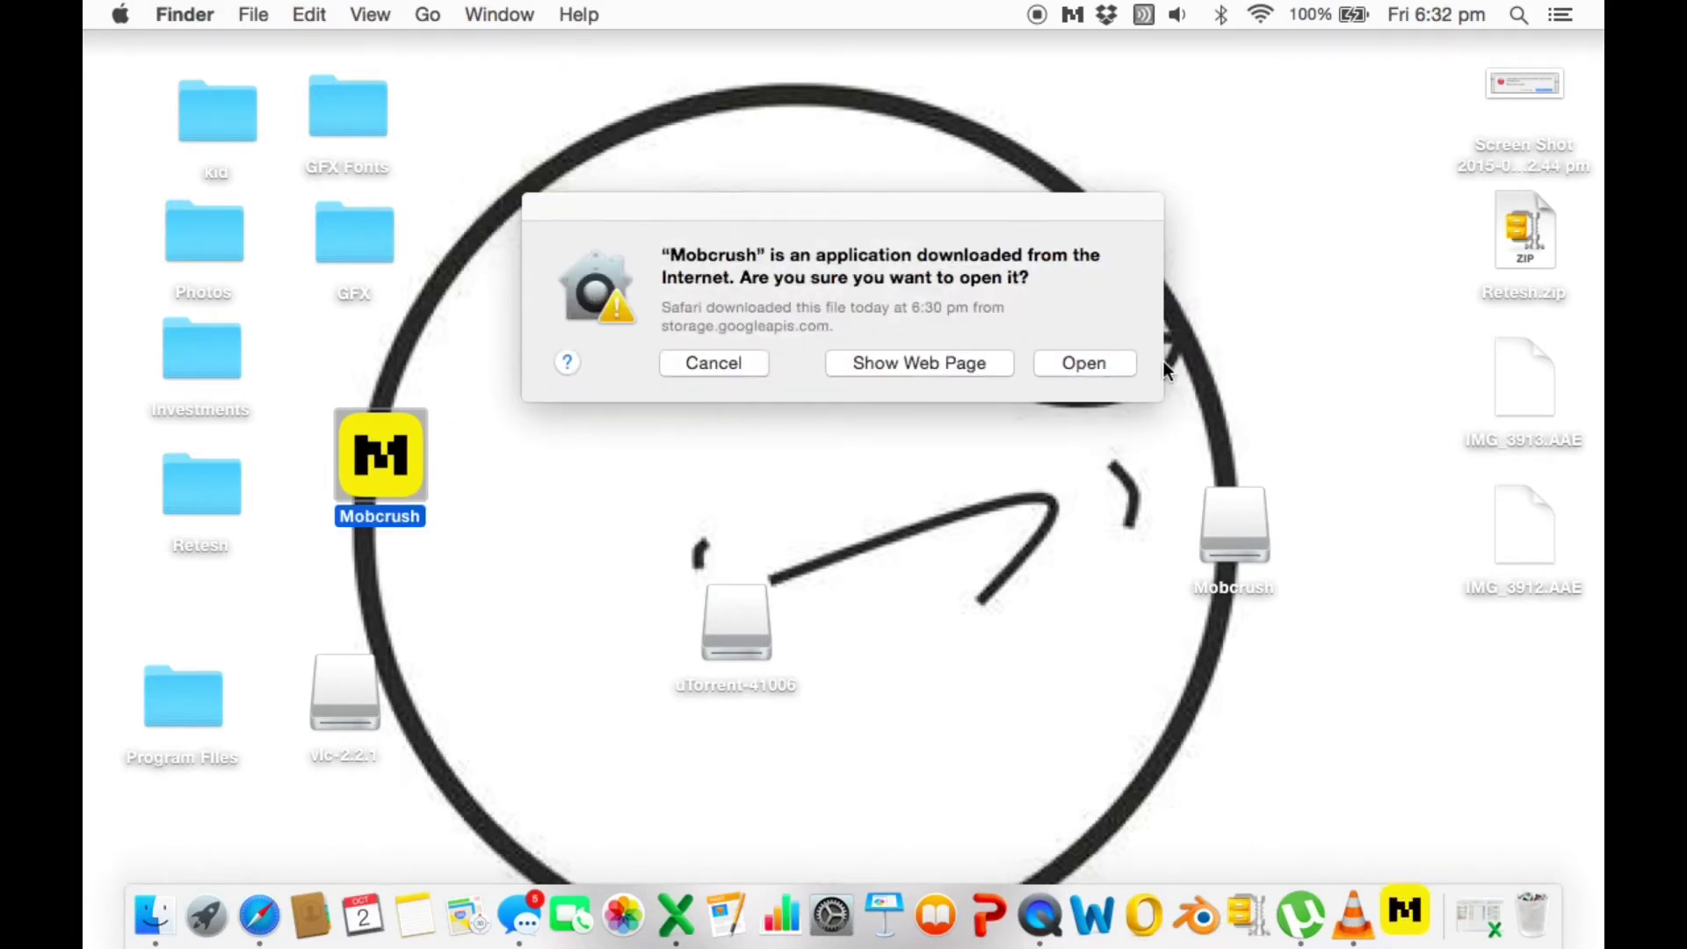
left_click(1108, 362)
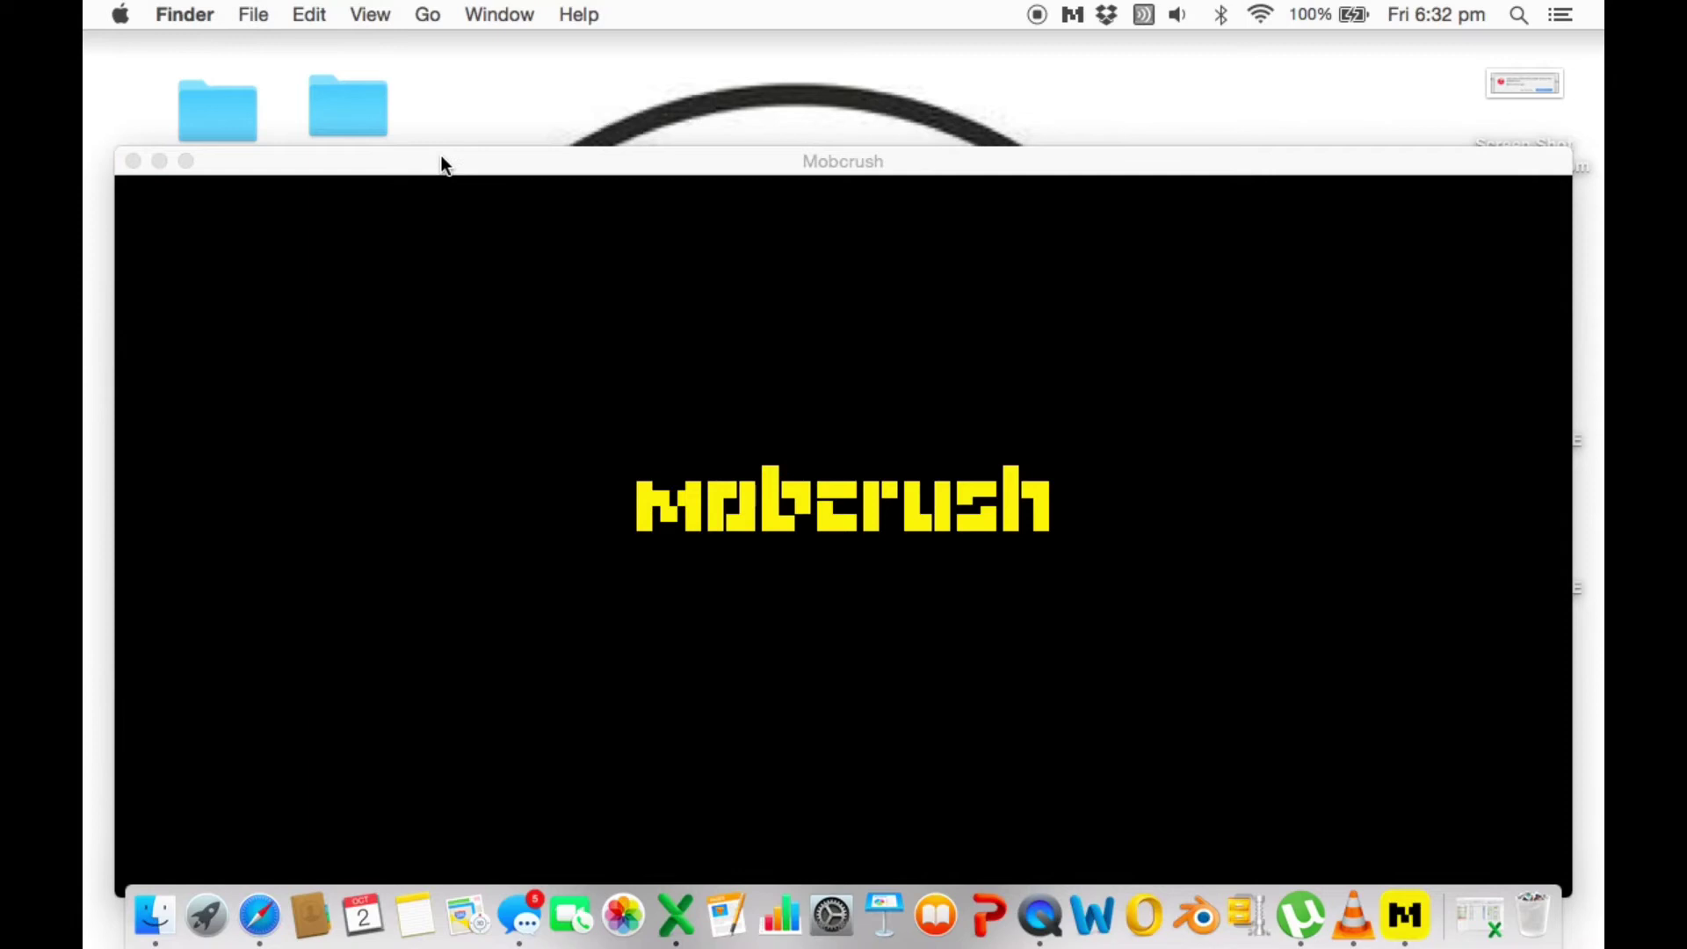
left_click_drag(440, 157, 477, 123)
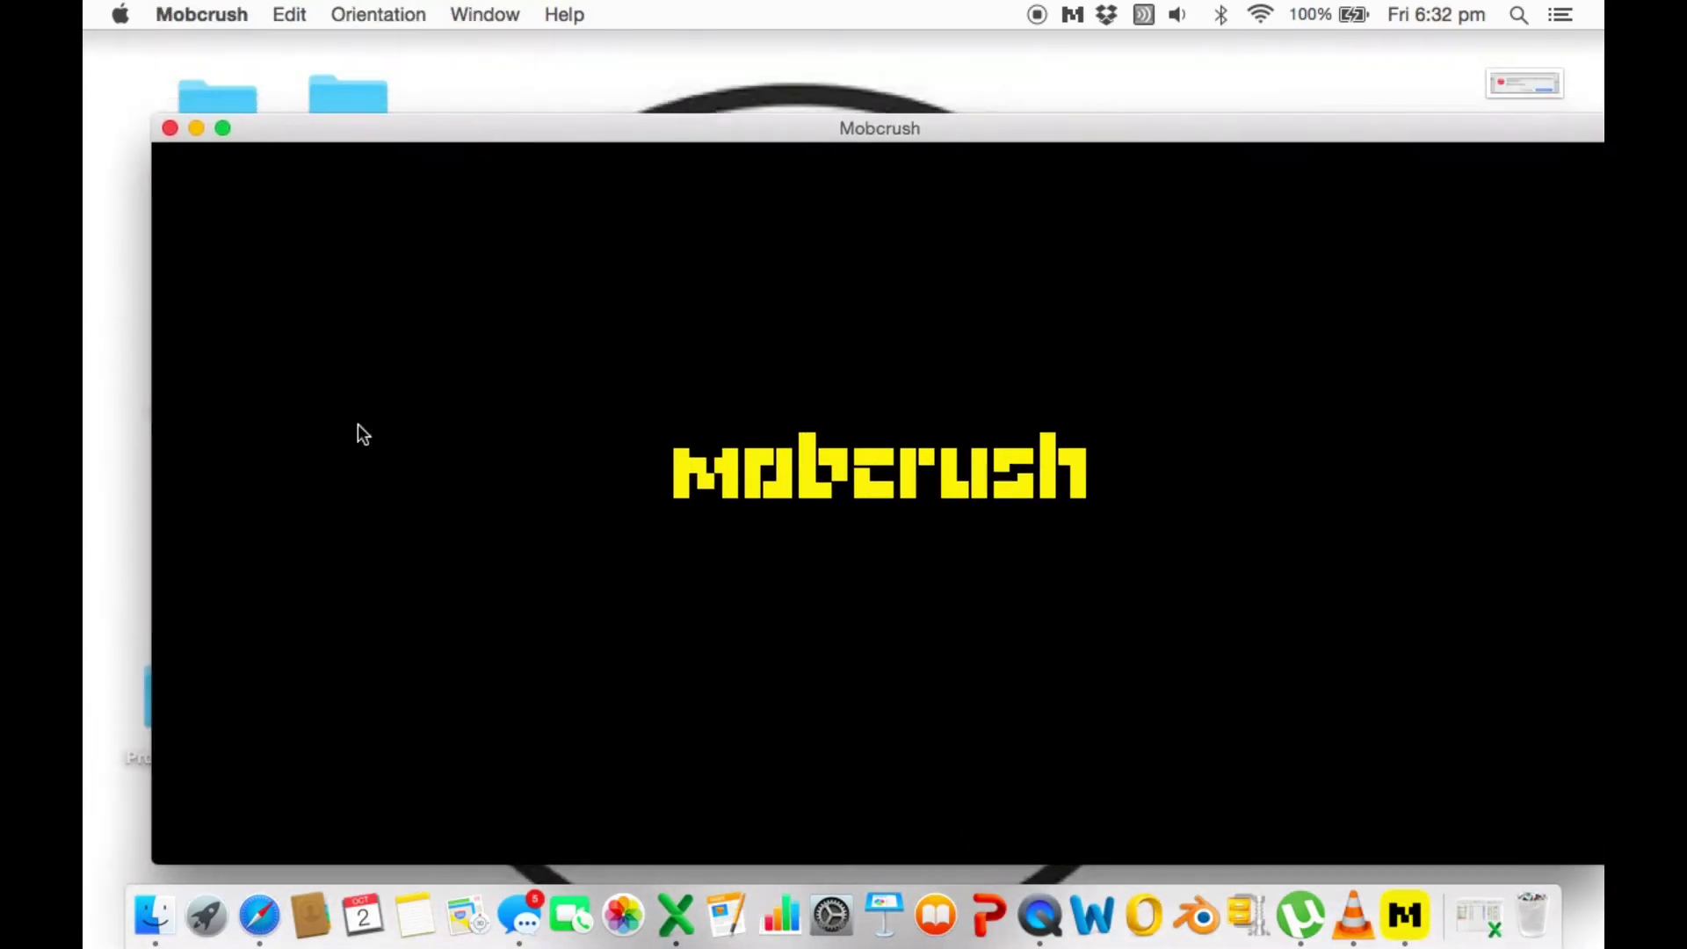
left_click(214, 916)
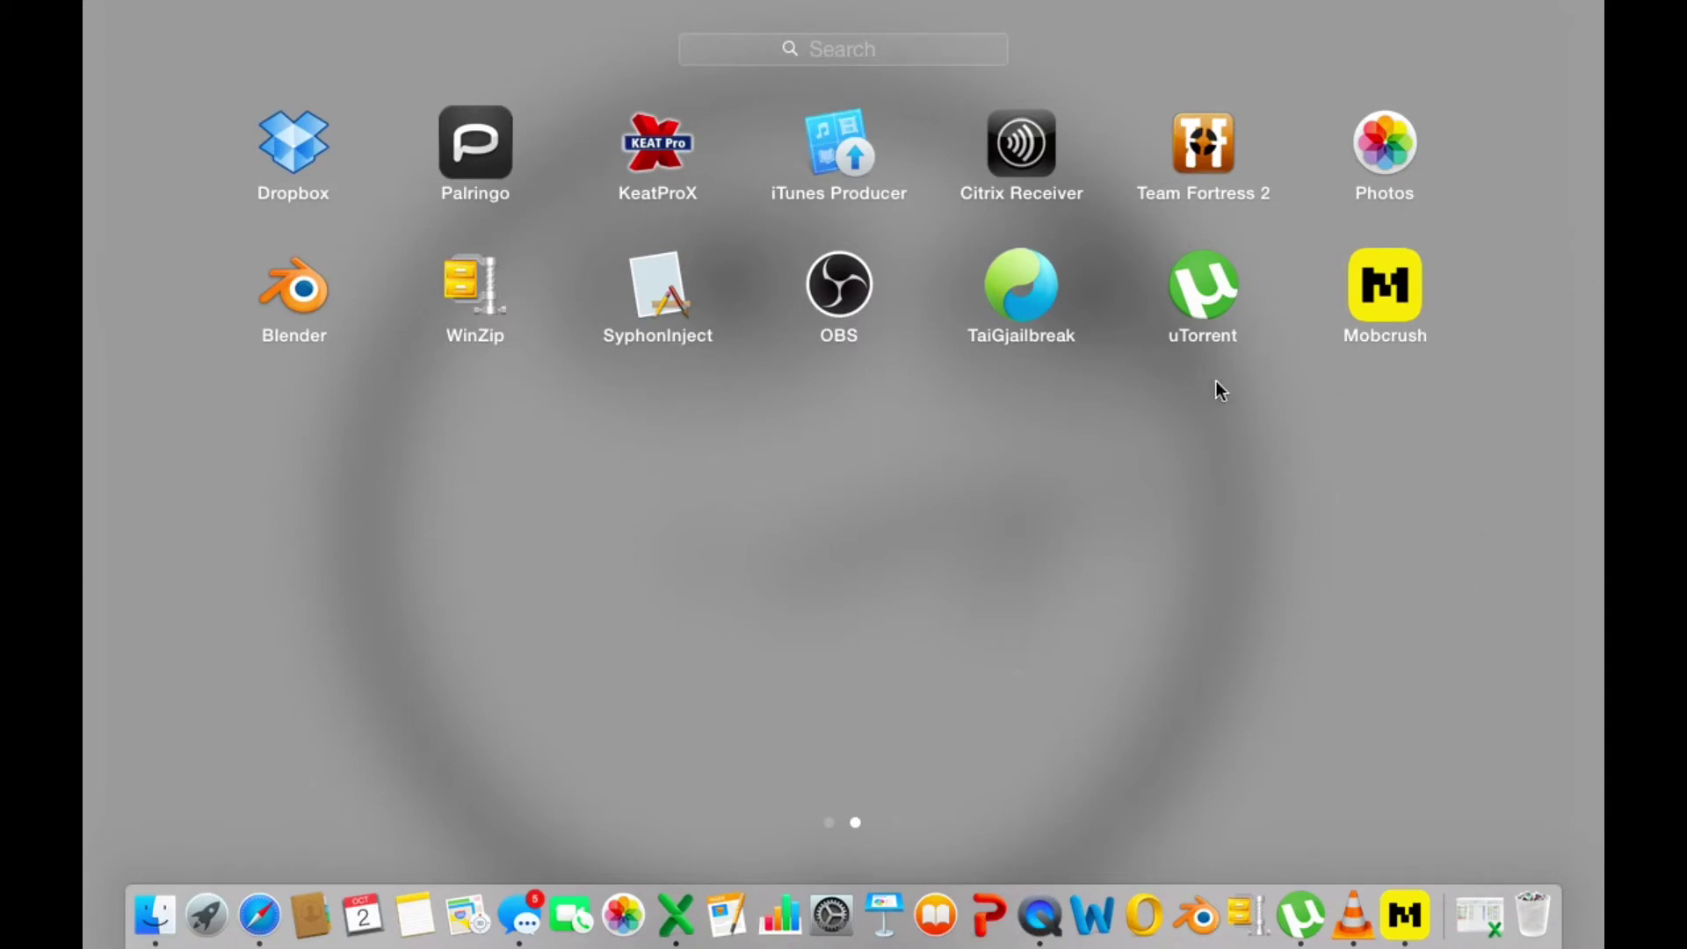
left_click(888, 745)
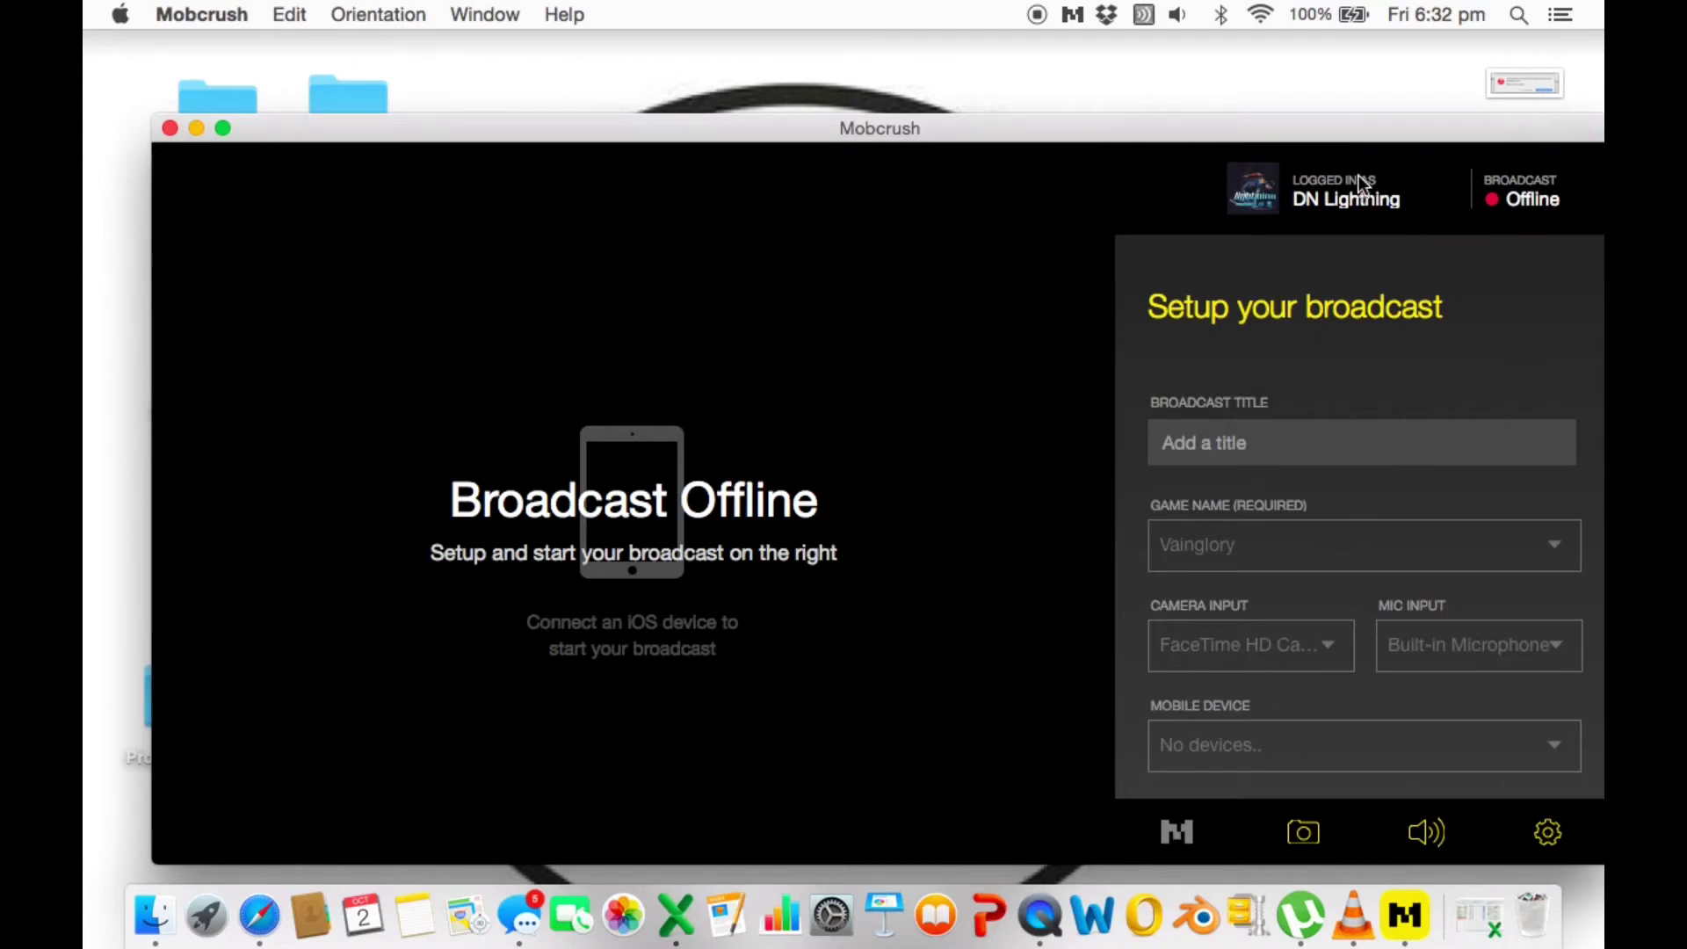
Enter "testng" as the broadcast title and set the camera input to No Camera
left_click(1314, 452)
type("testng")
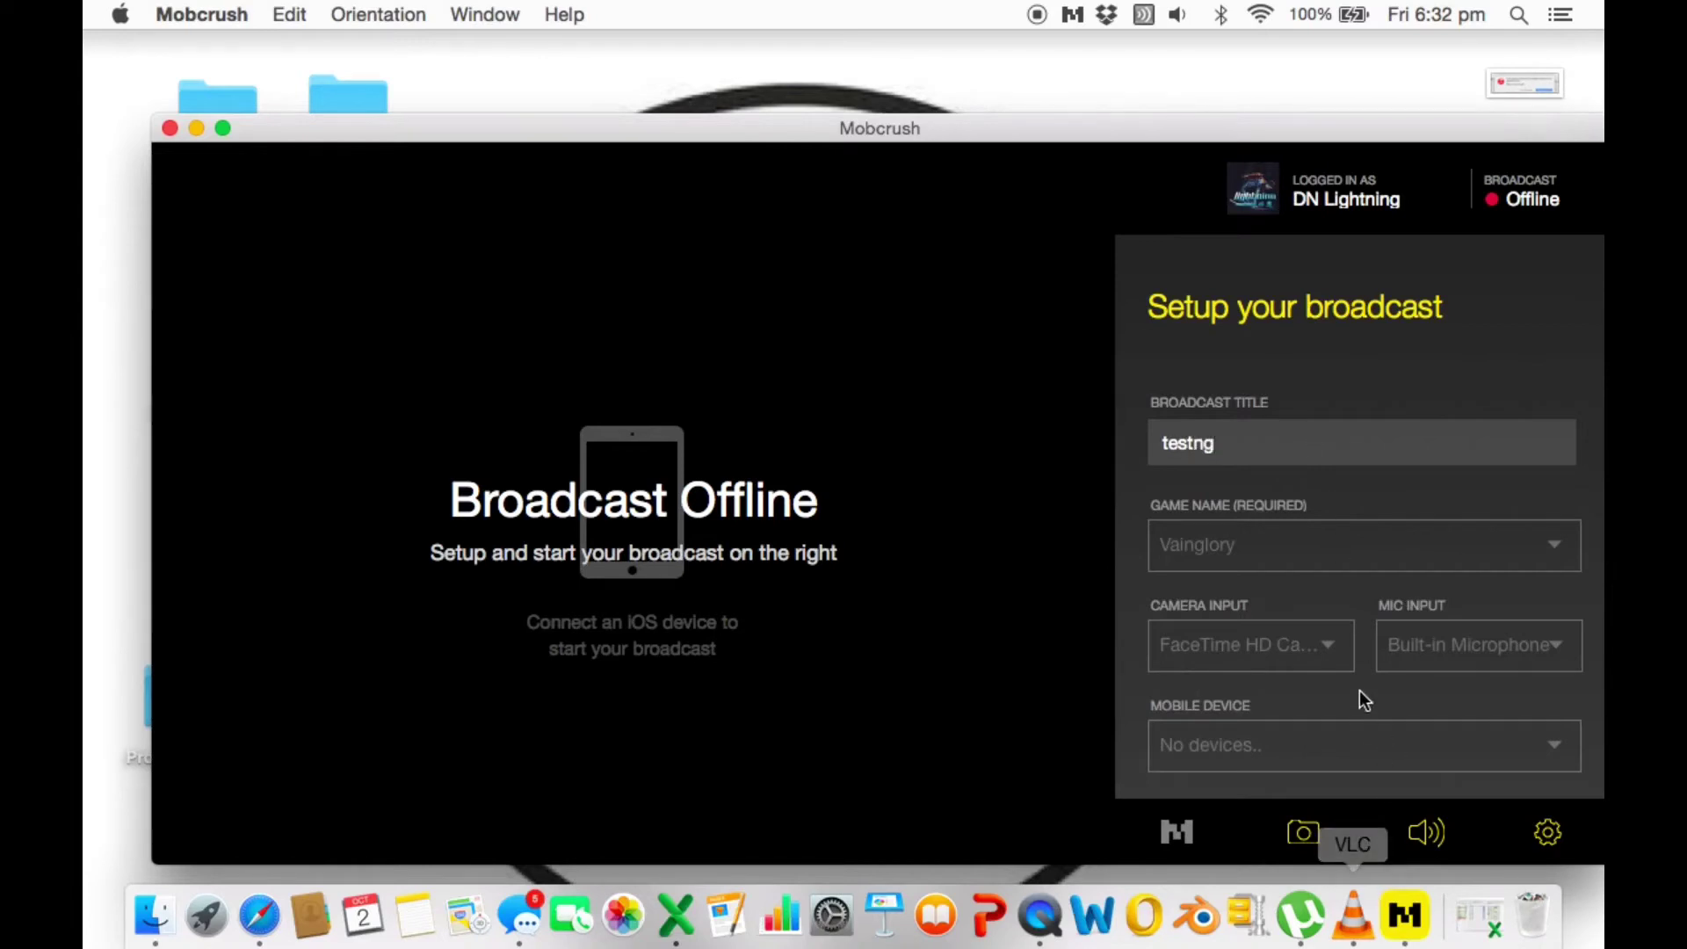
left_click(1305, 650)
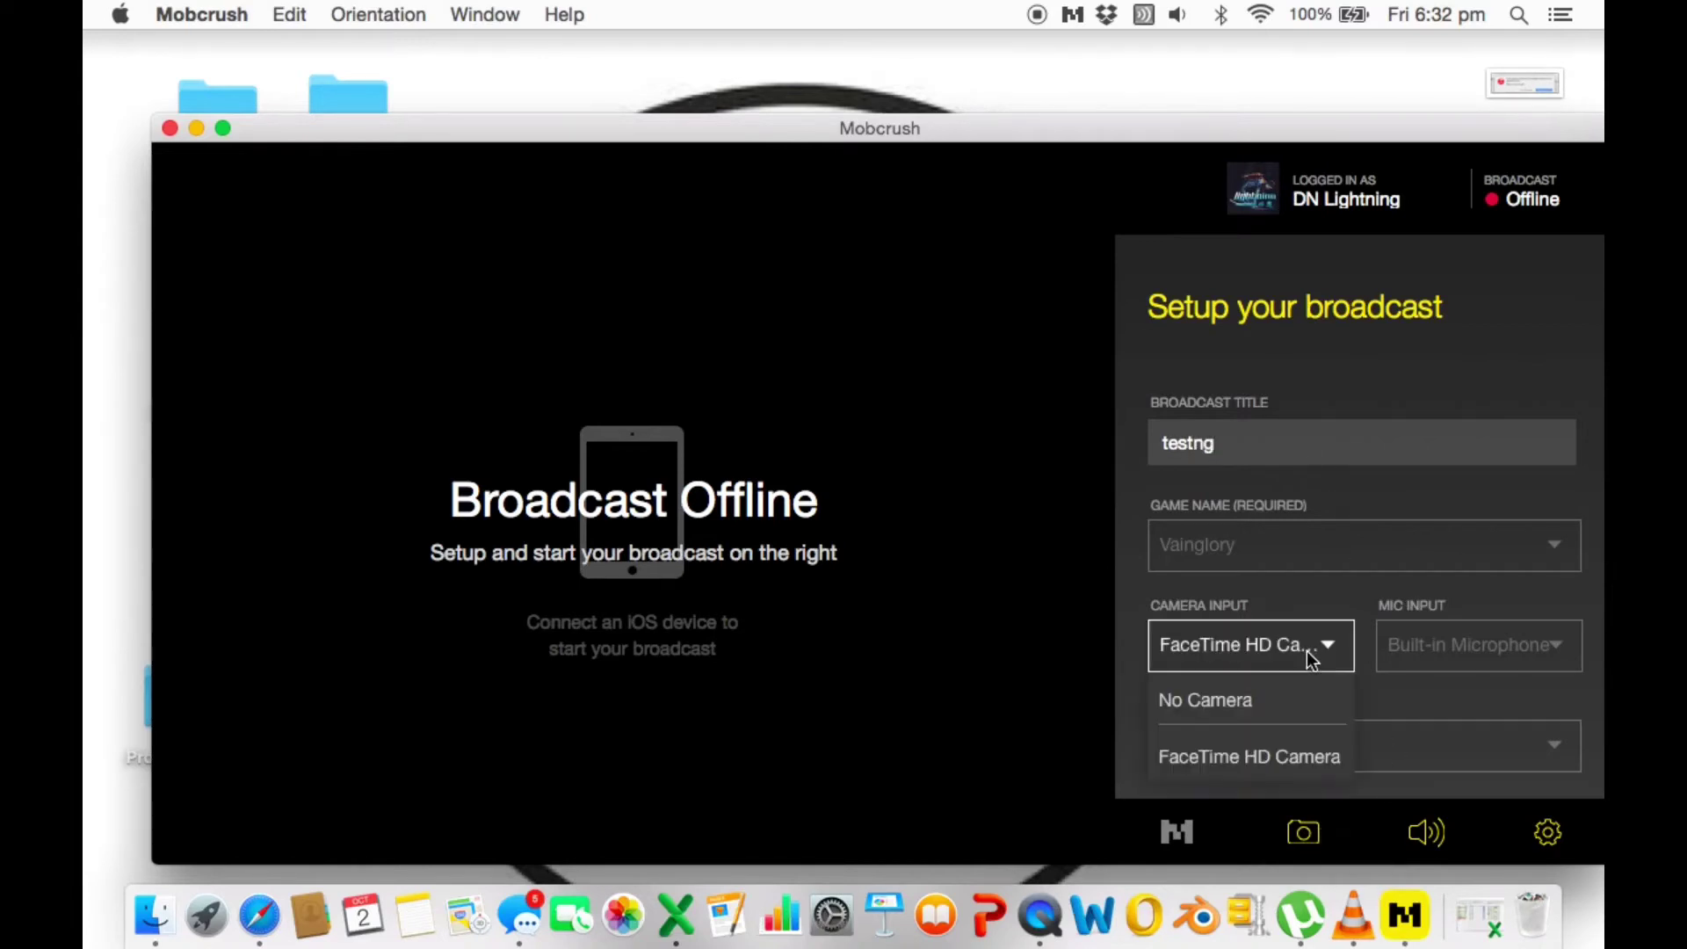
left_click(1306, 650)
left_click(1305, 650)
left_click(1273, 705)
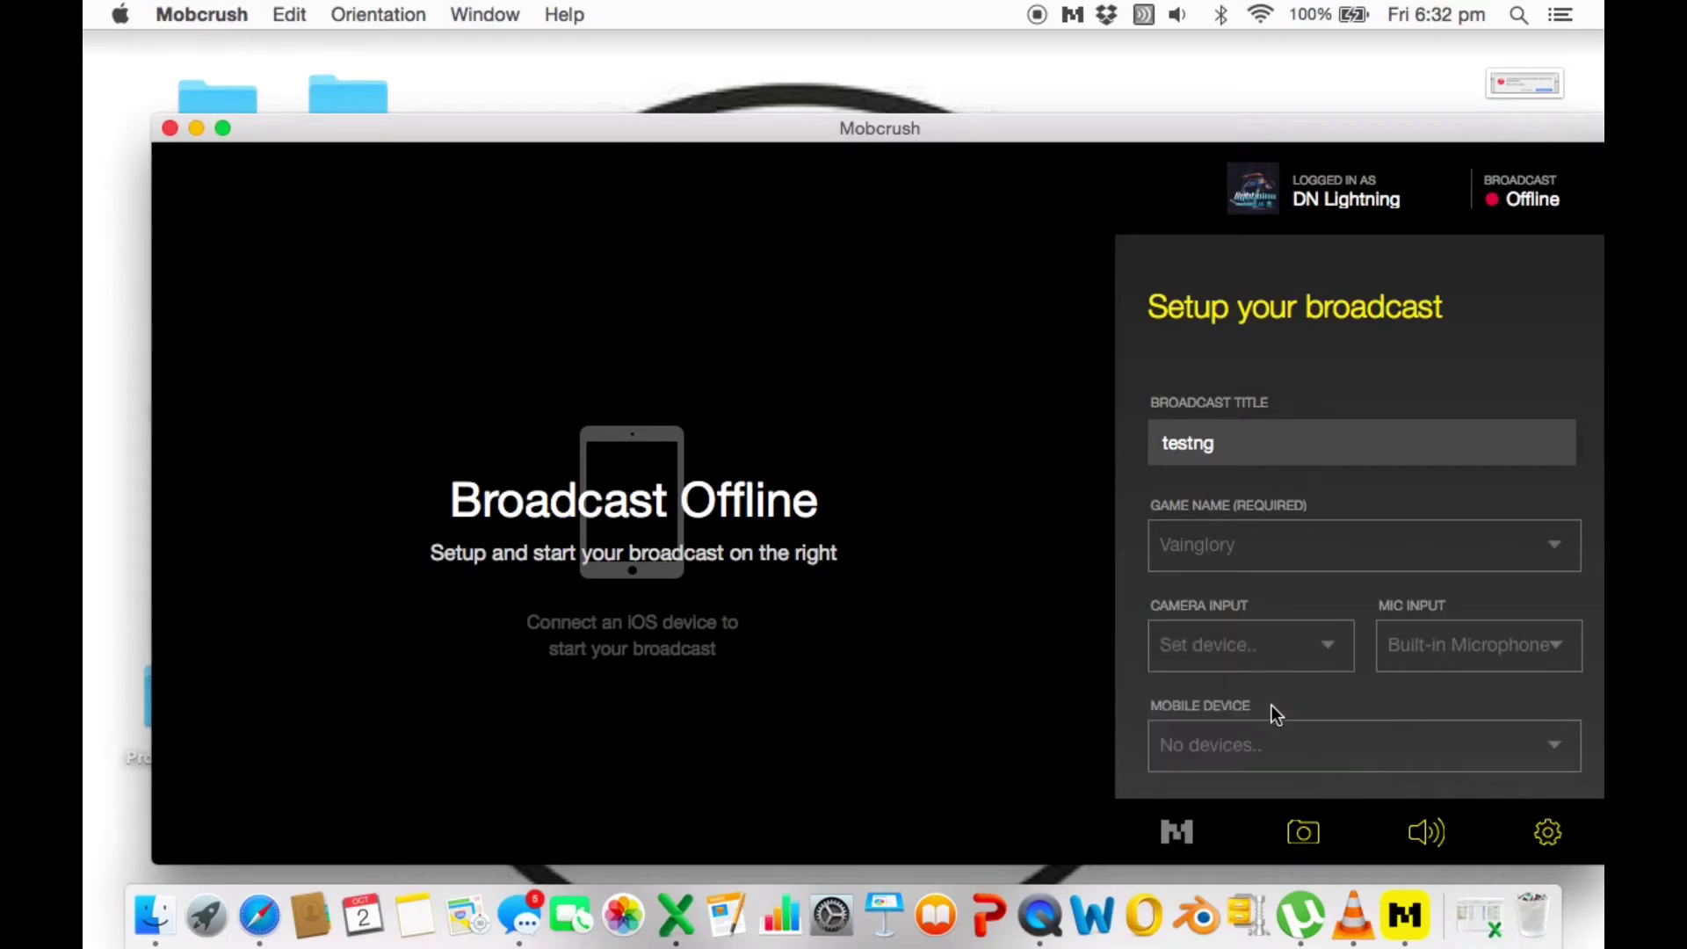
Keep Built-in Microphone as the mic input and choose Minecraft – Pocket Edition as the broadcast's game
left_click(1530, 659)
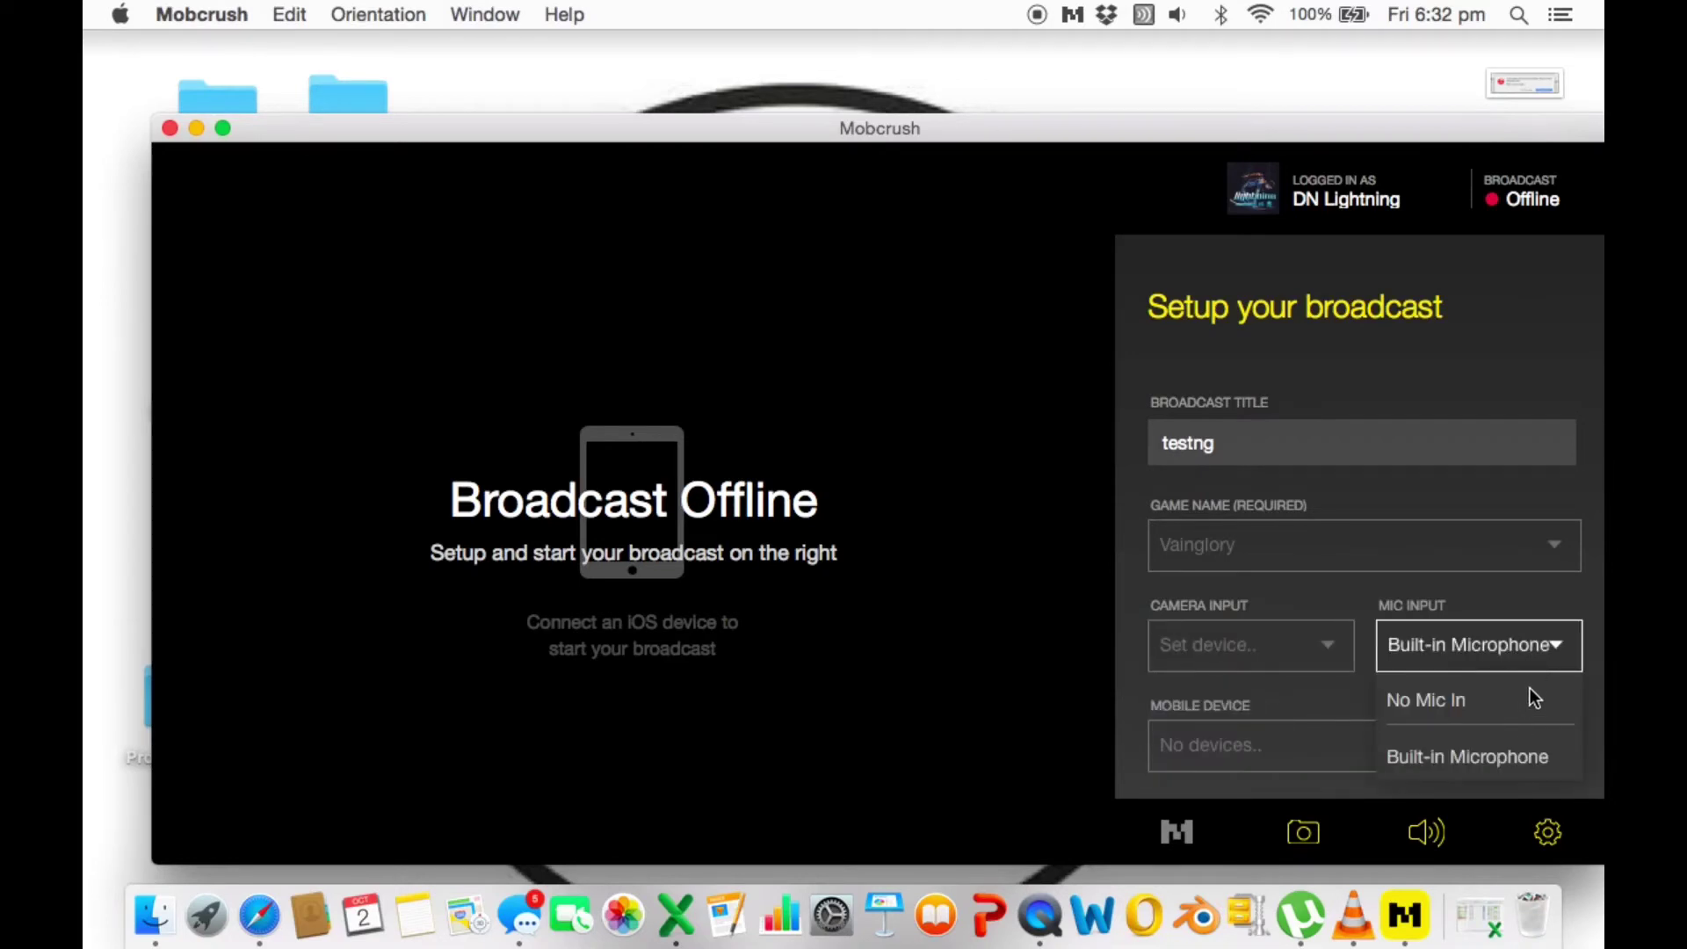
left_click(1547, 645)
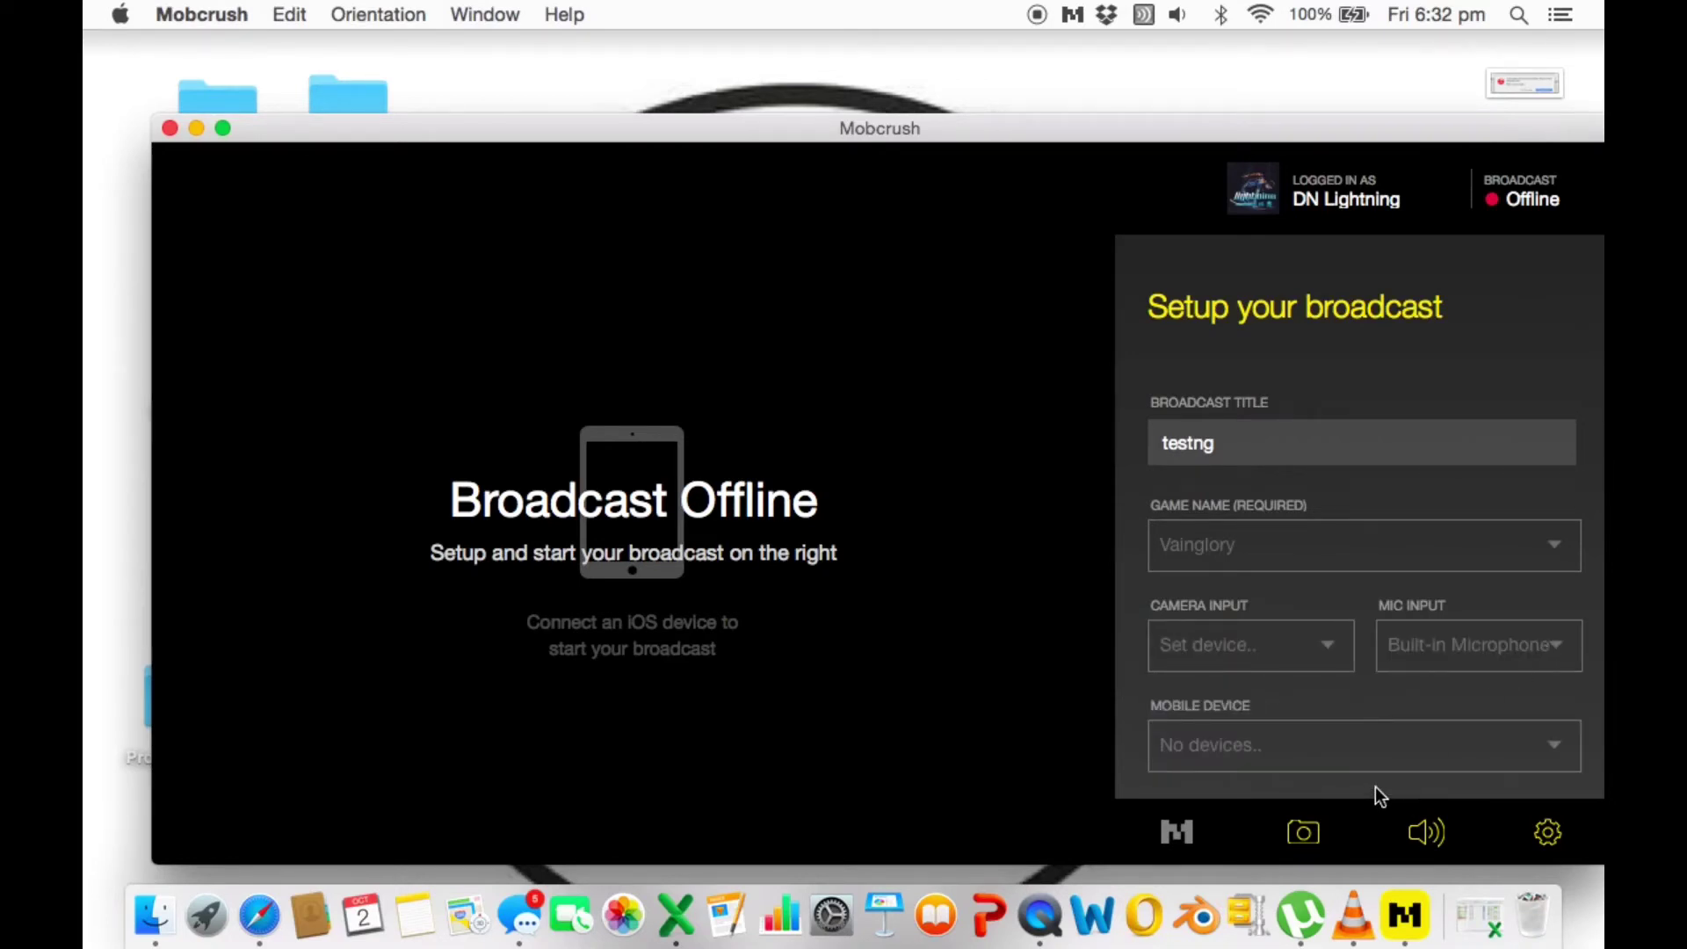
left_click(1313, 541)
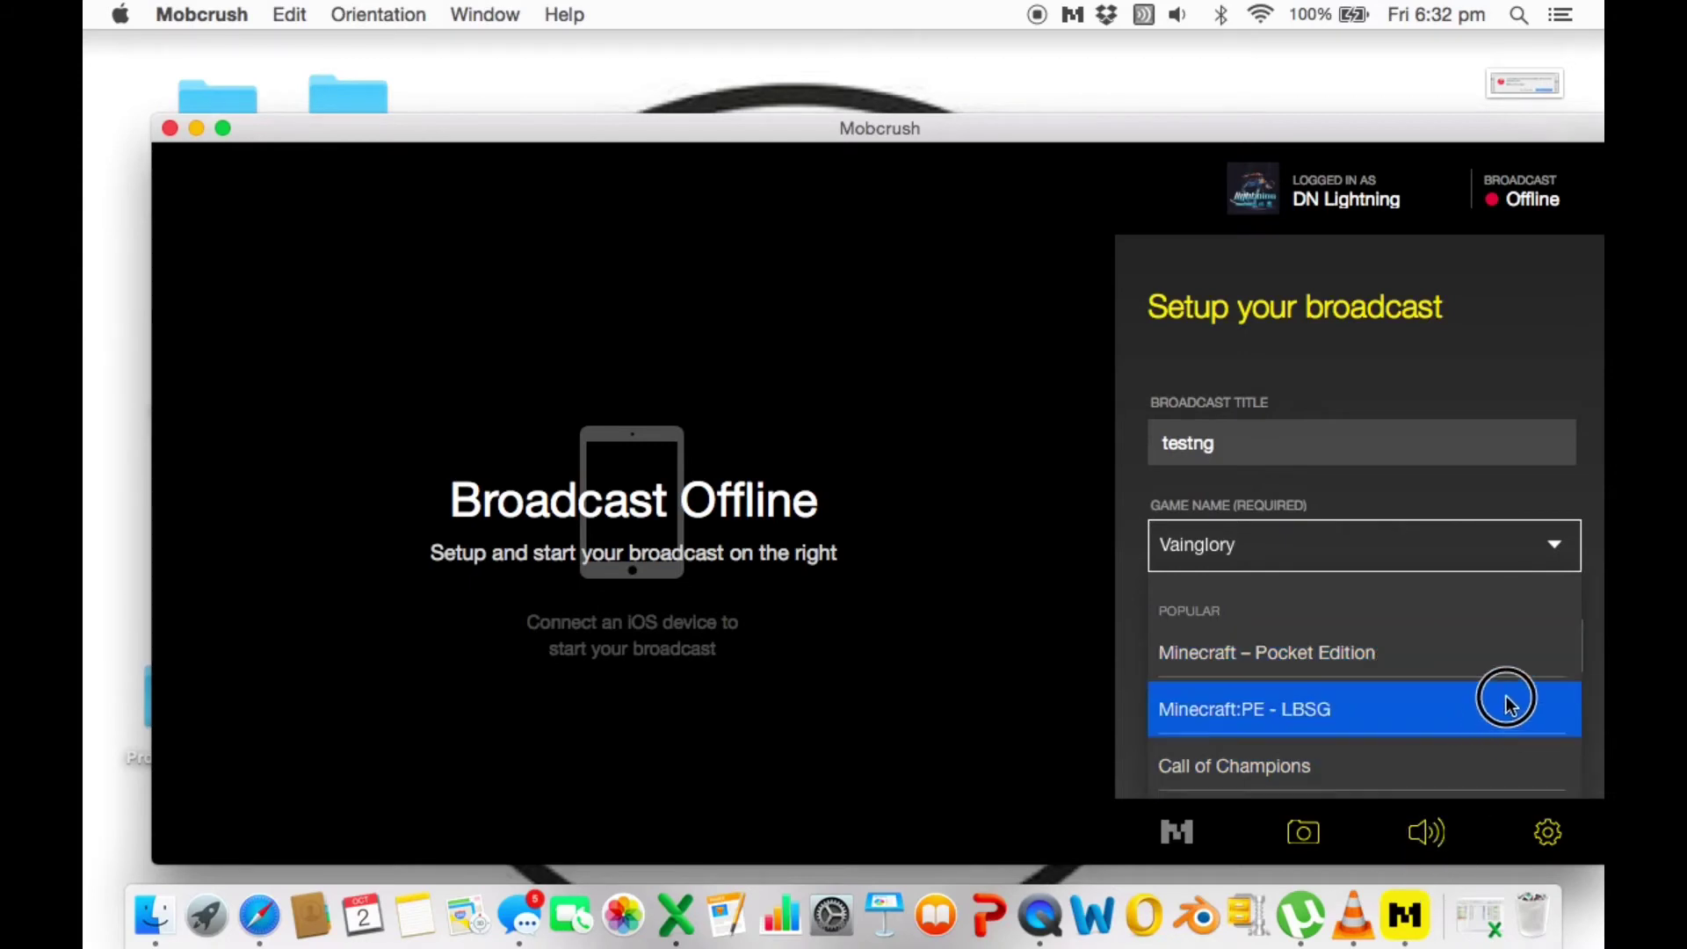
left_click(1552, 664)
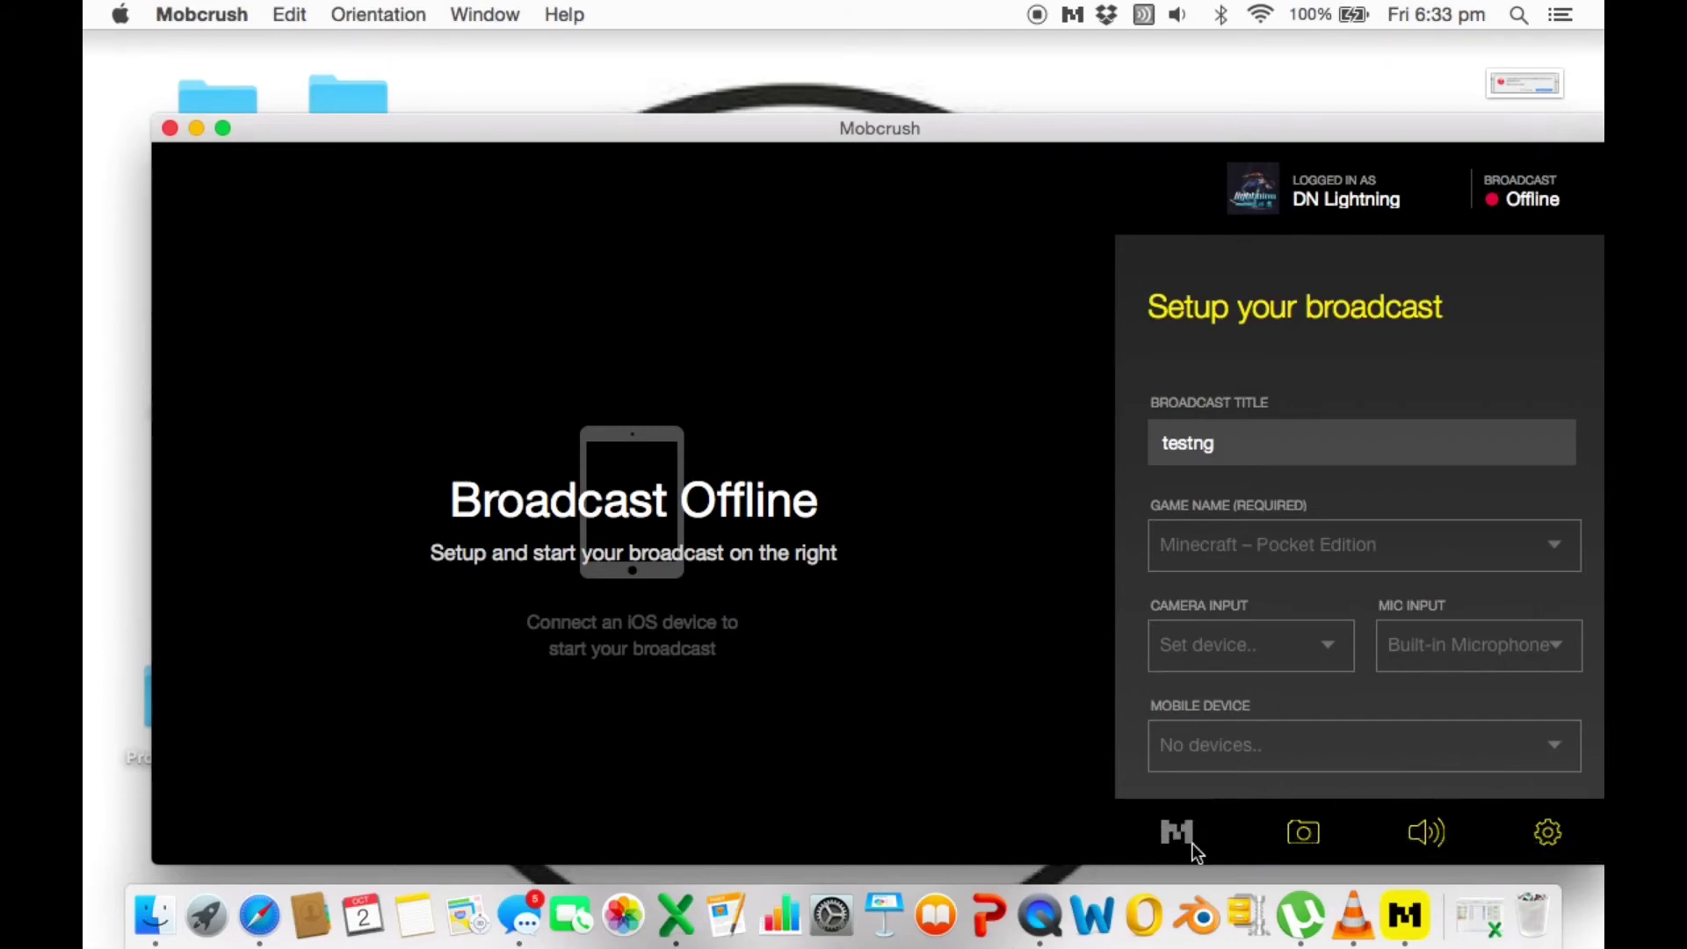
Try the camera's overlapping-windows, four-square and portrait options by switching each one on and off
left_click(1145, 768)
left_click(1230, 851)
left_click_drag(1139, 824, 1224, 822)
left_click(1305, 833)
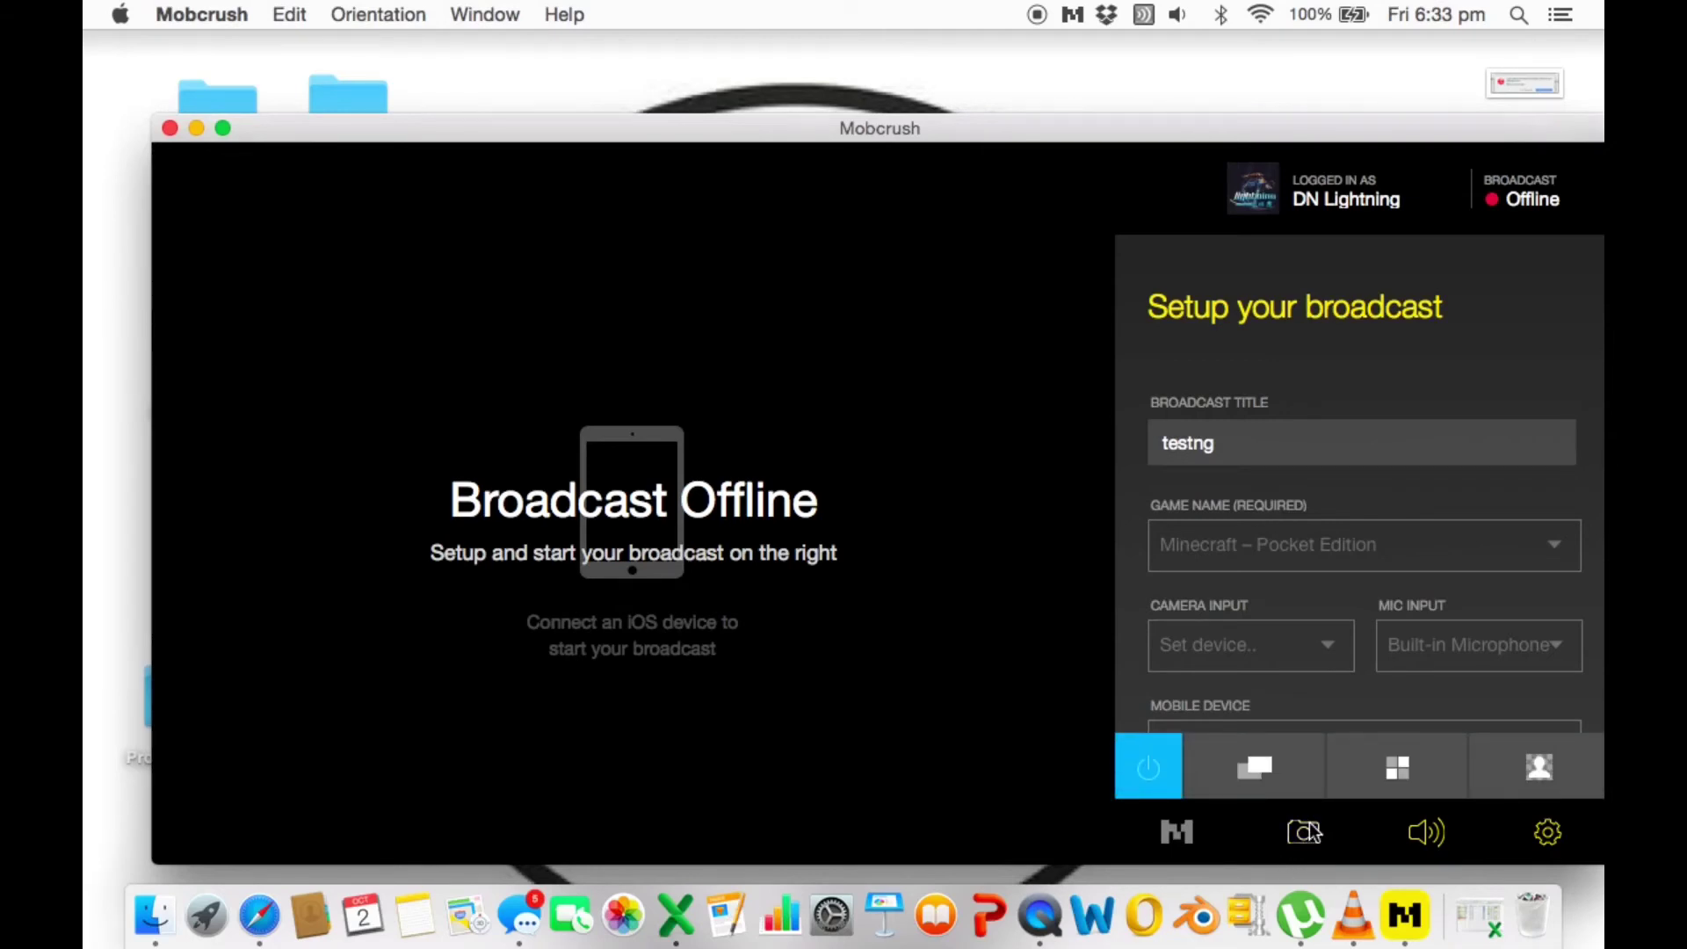
left_click(1250, 769)
left_click(1249, 768)
left_click(1422, 784)
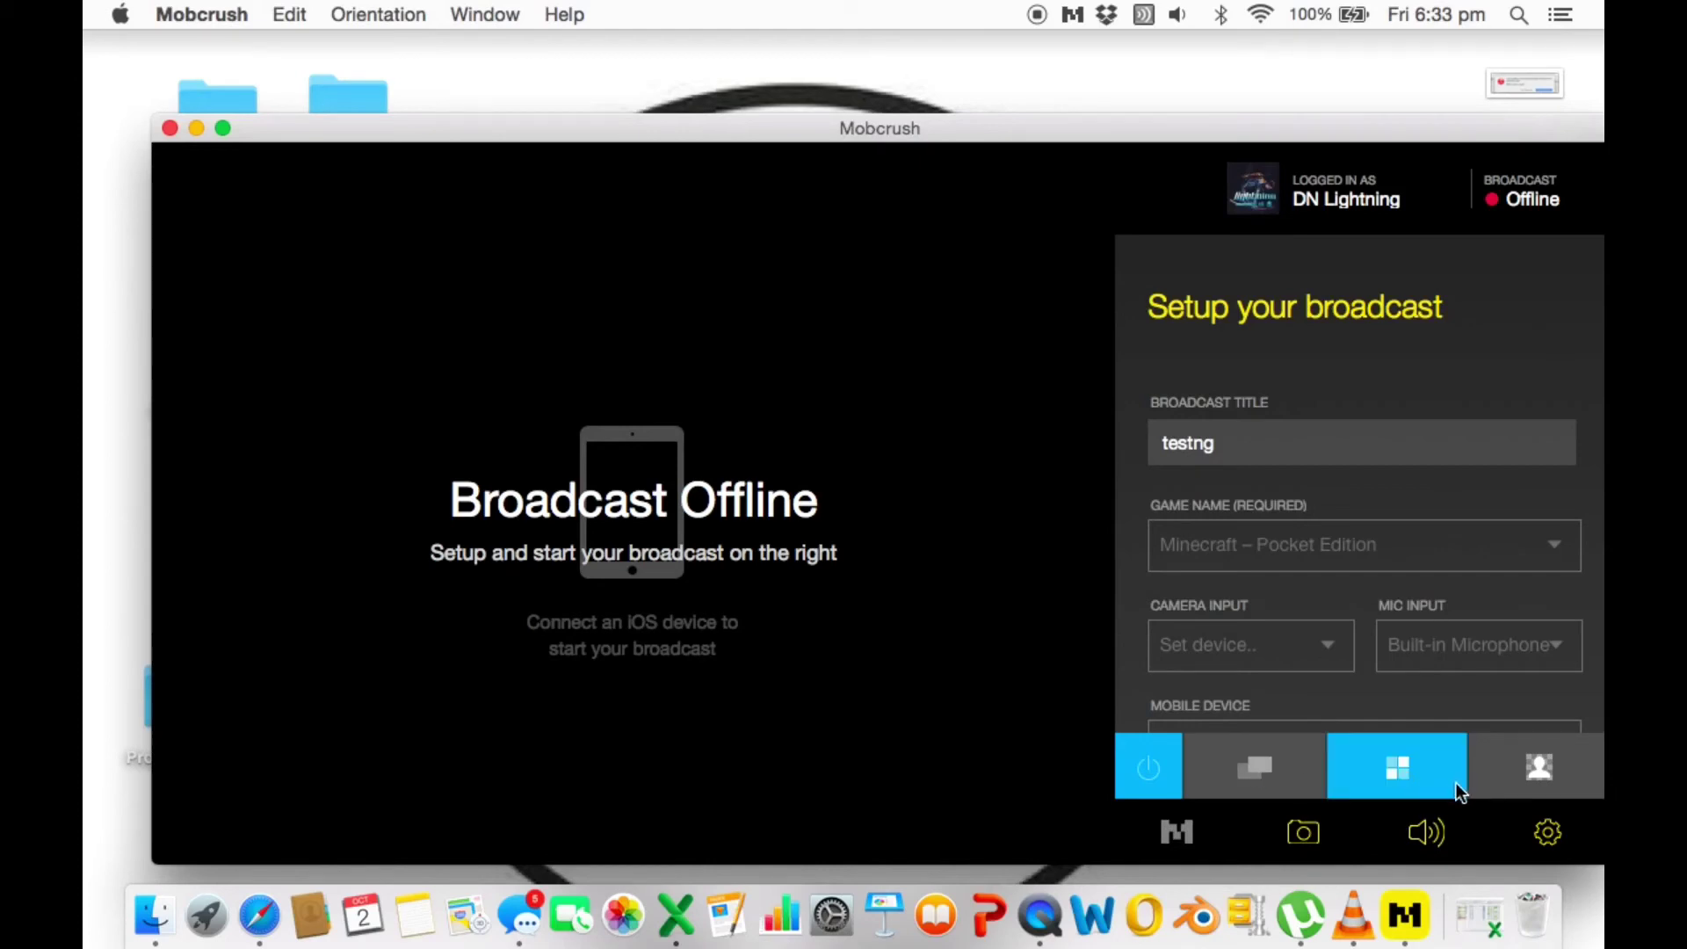
left_click(1530, 768)
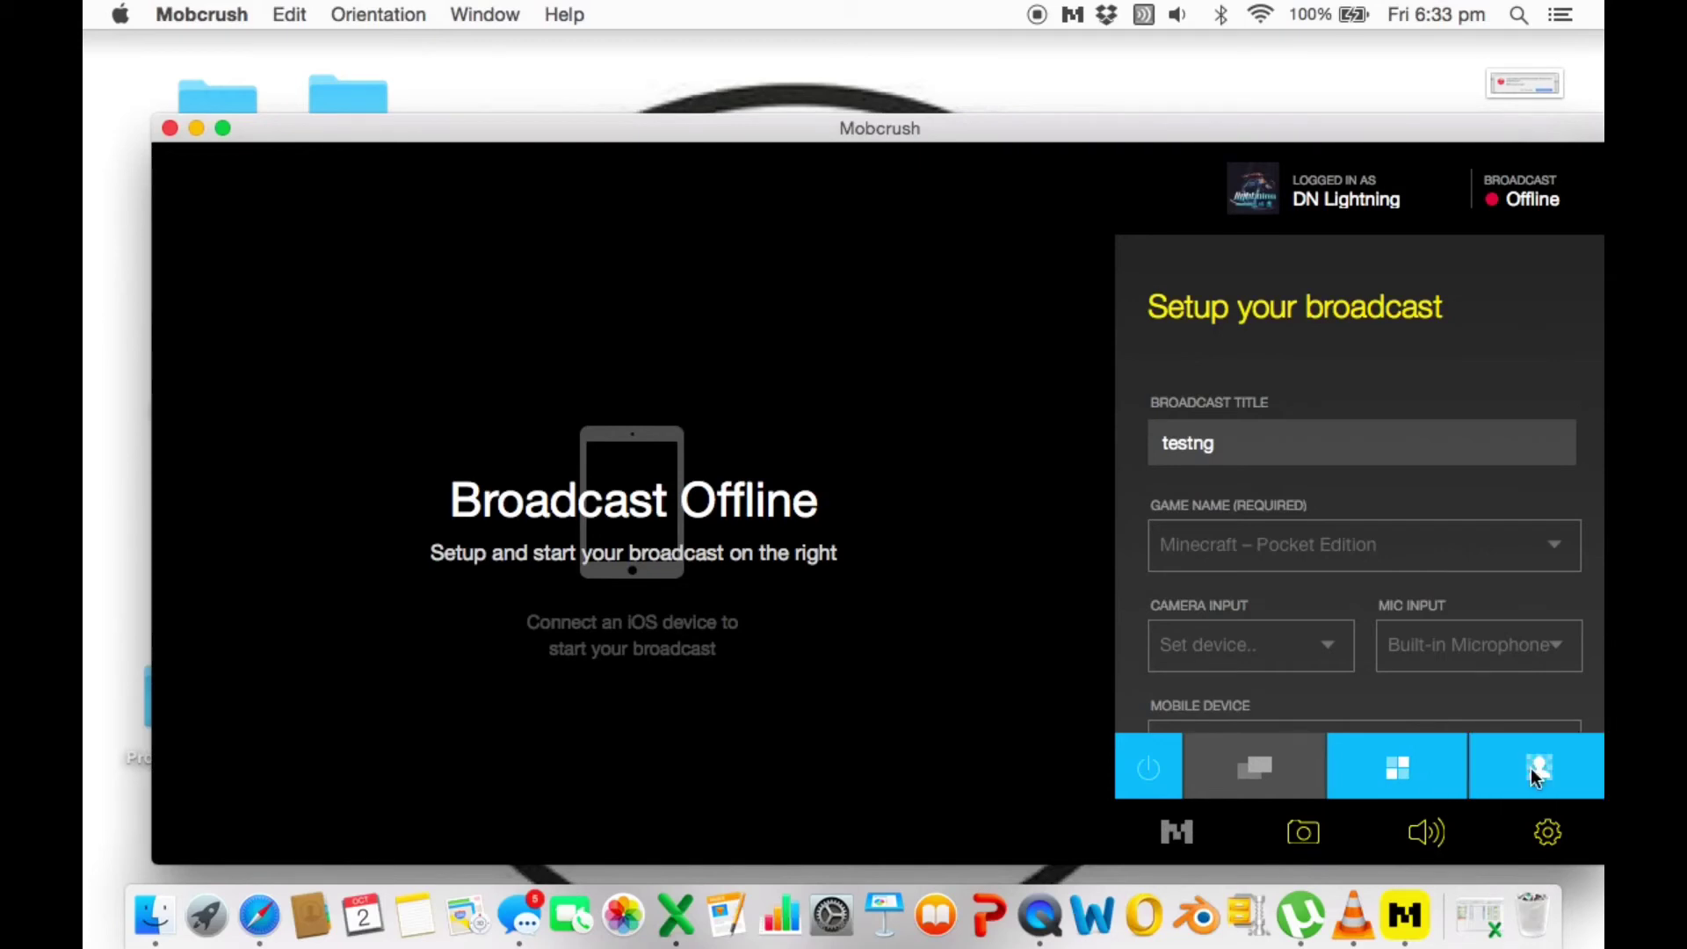
left_click(1343, 765)
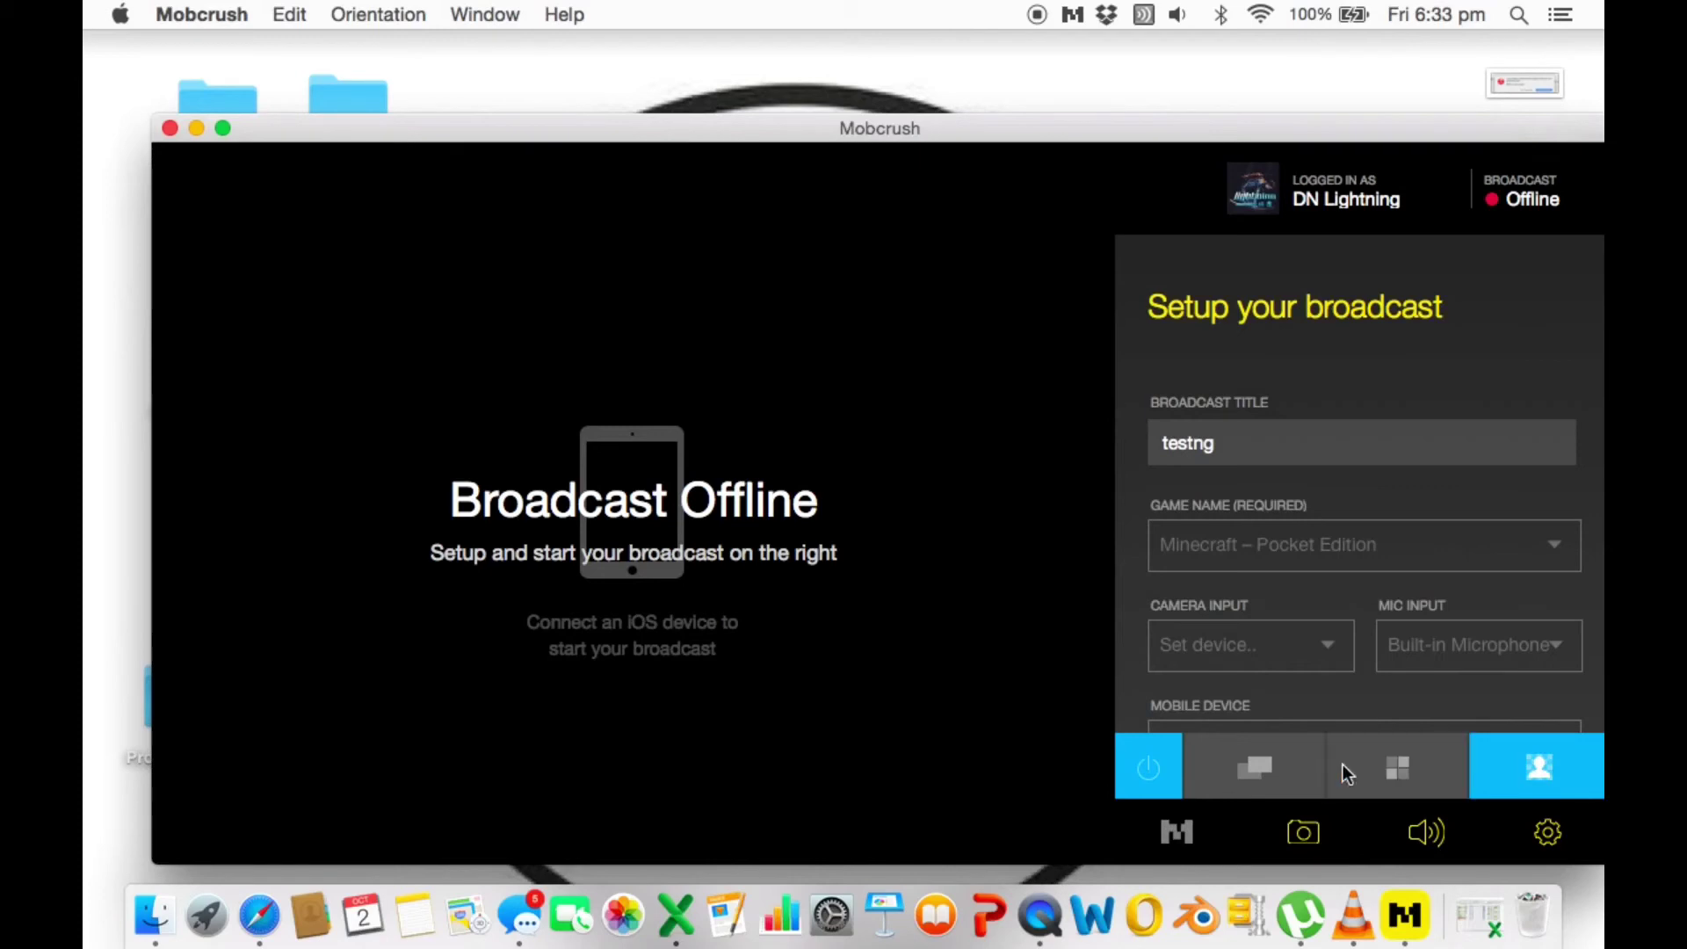
left_click(1562, 774)
Shift the broadcast's audio balance between game sound and microphone slightly further towards the microphone
left_click(1405, 833)
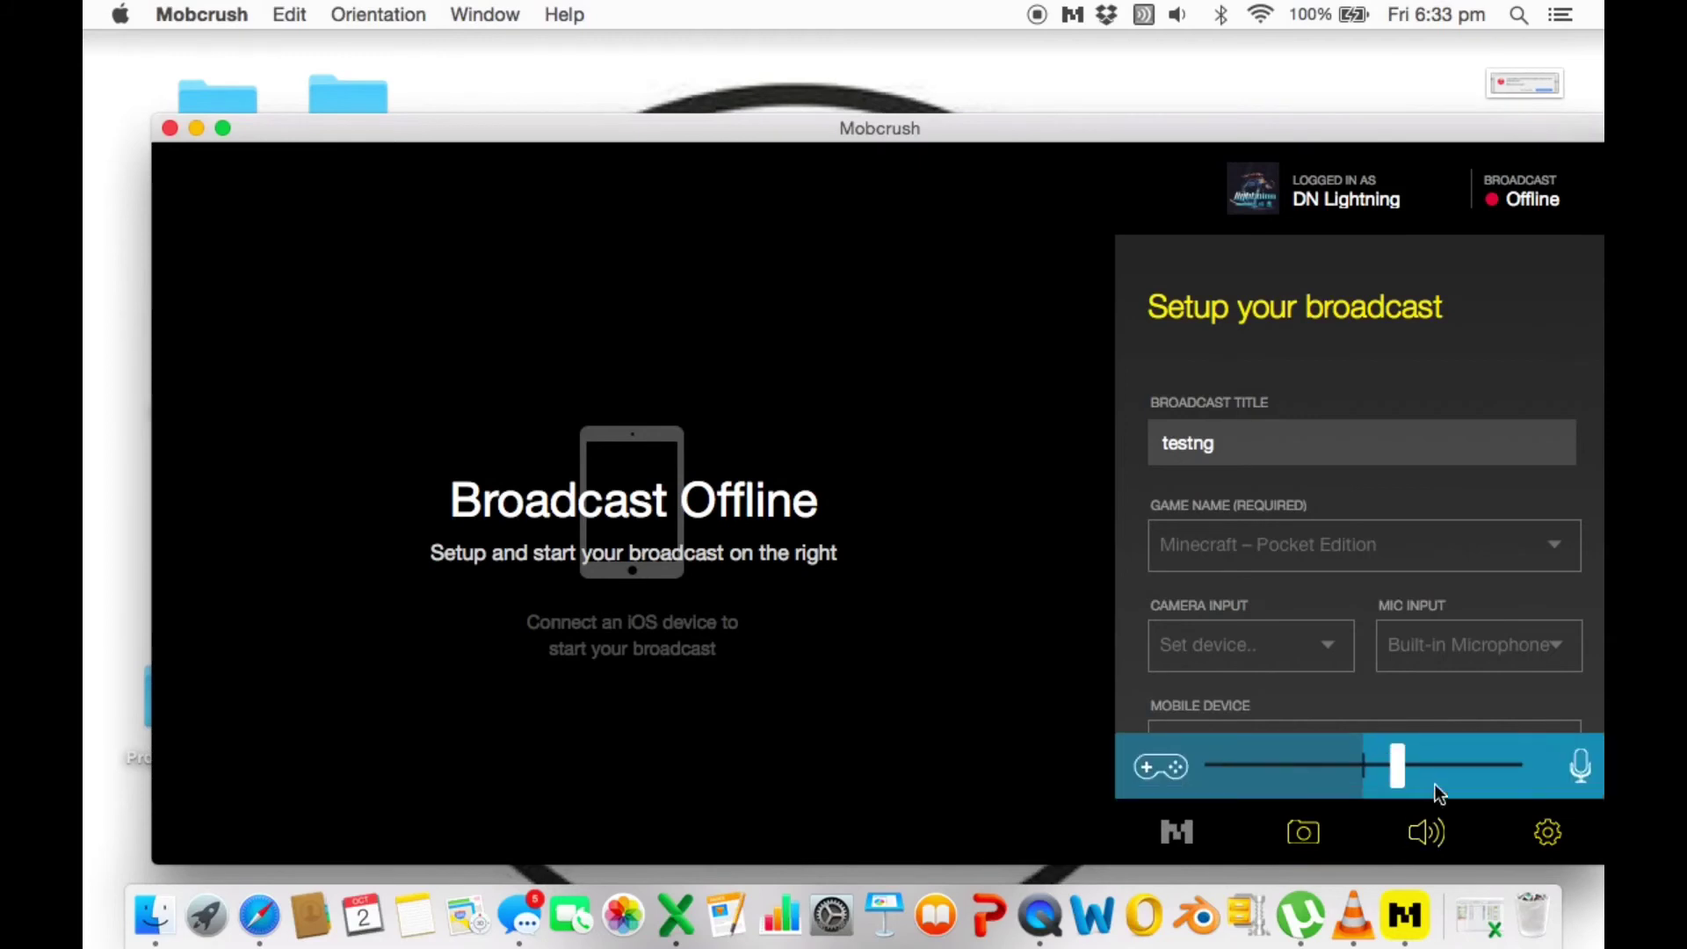
left_click_drag(1397, 764, 1404, 810)
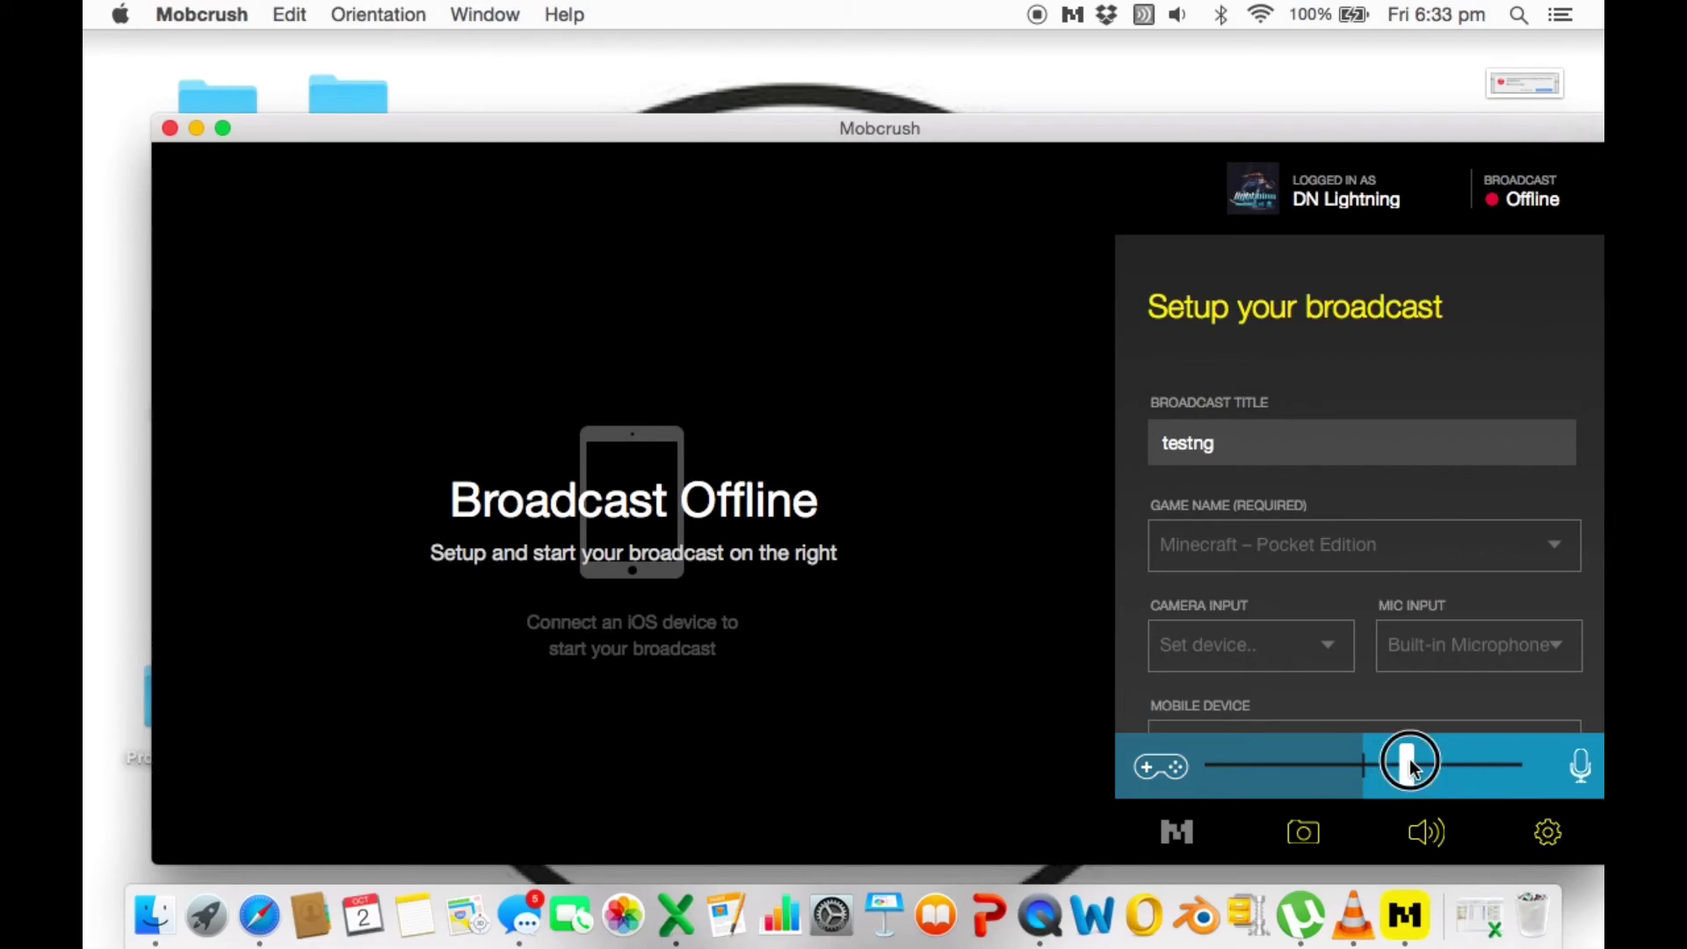
left_click_drag(1410, 767, 1408, 767)
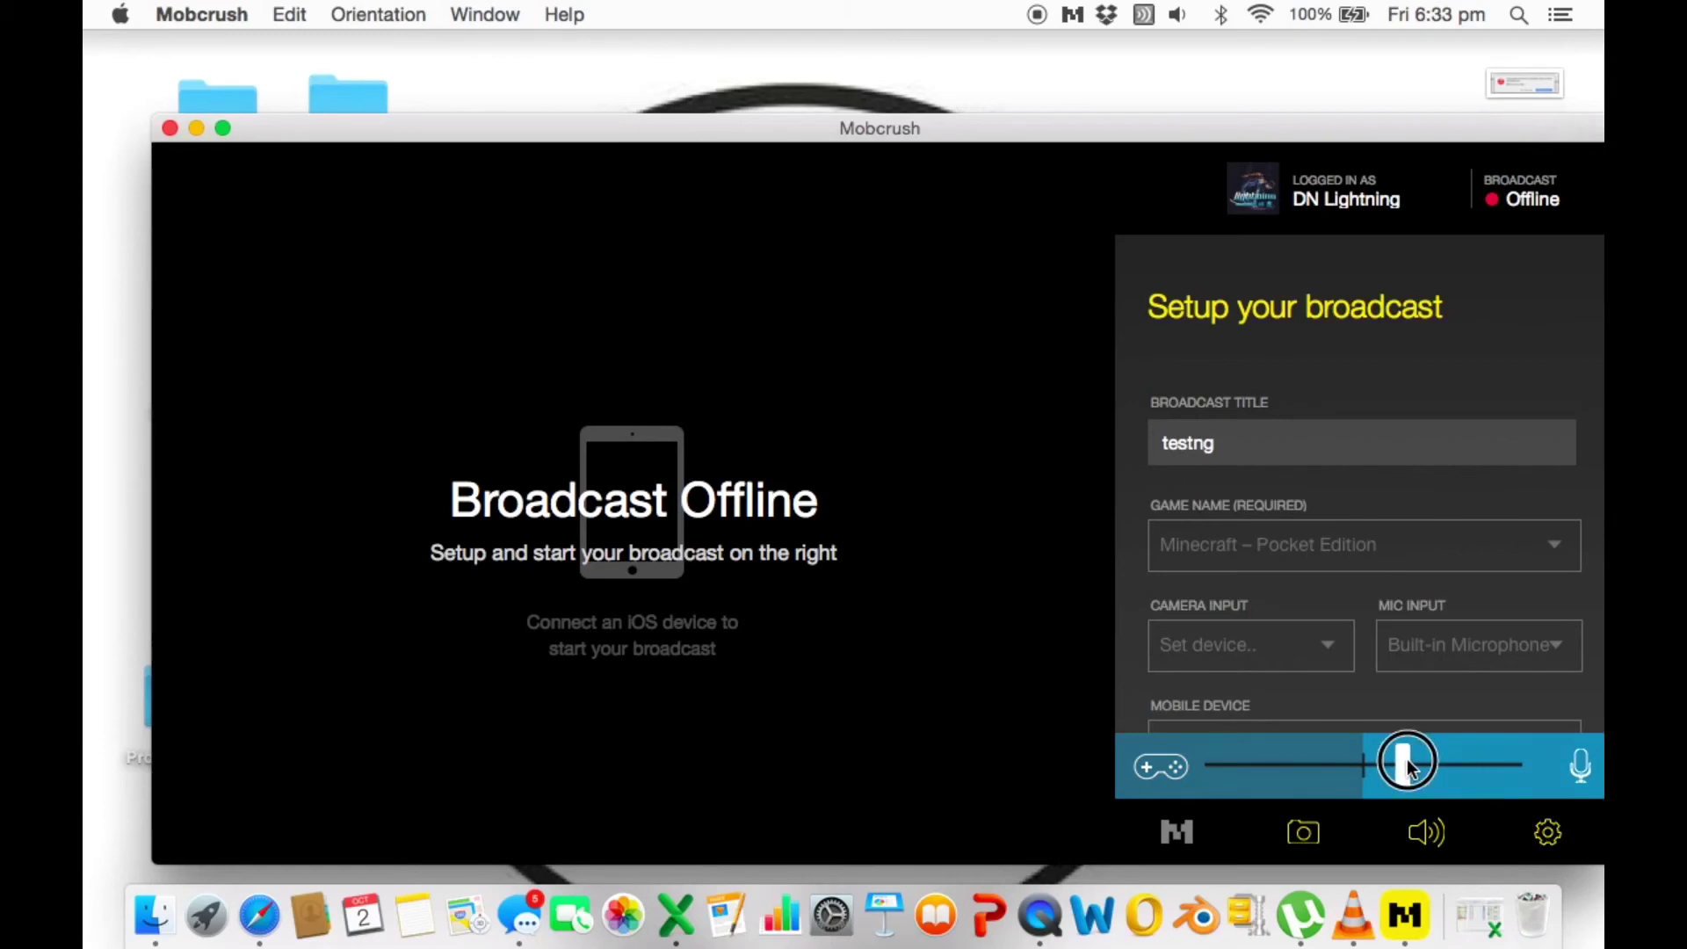
Switch from the broadcast setup to the channel chat, send the message "yo hoes" and open the viewers list
left_click(1557, 840)
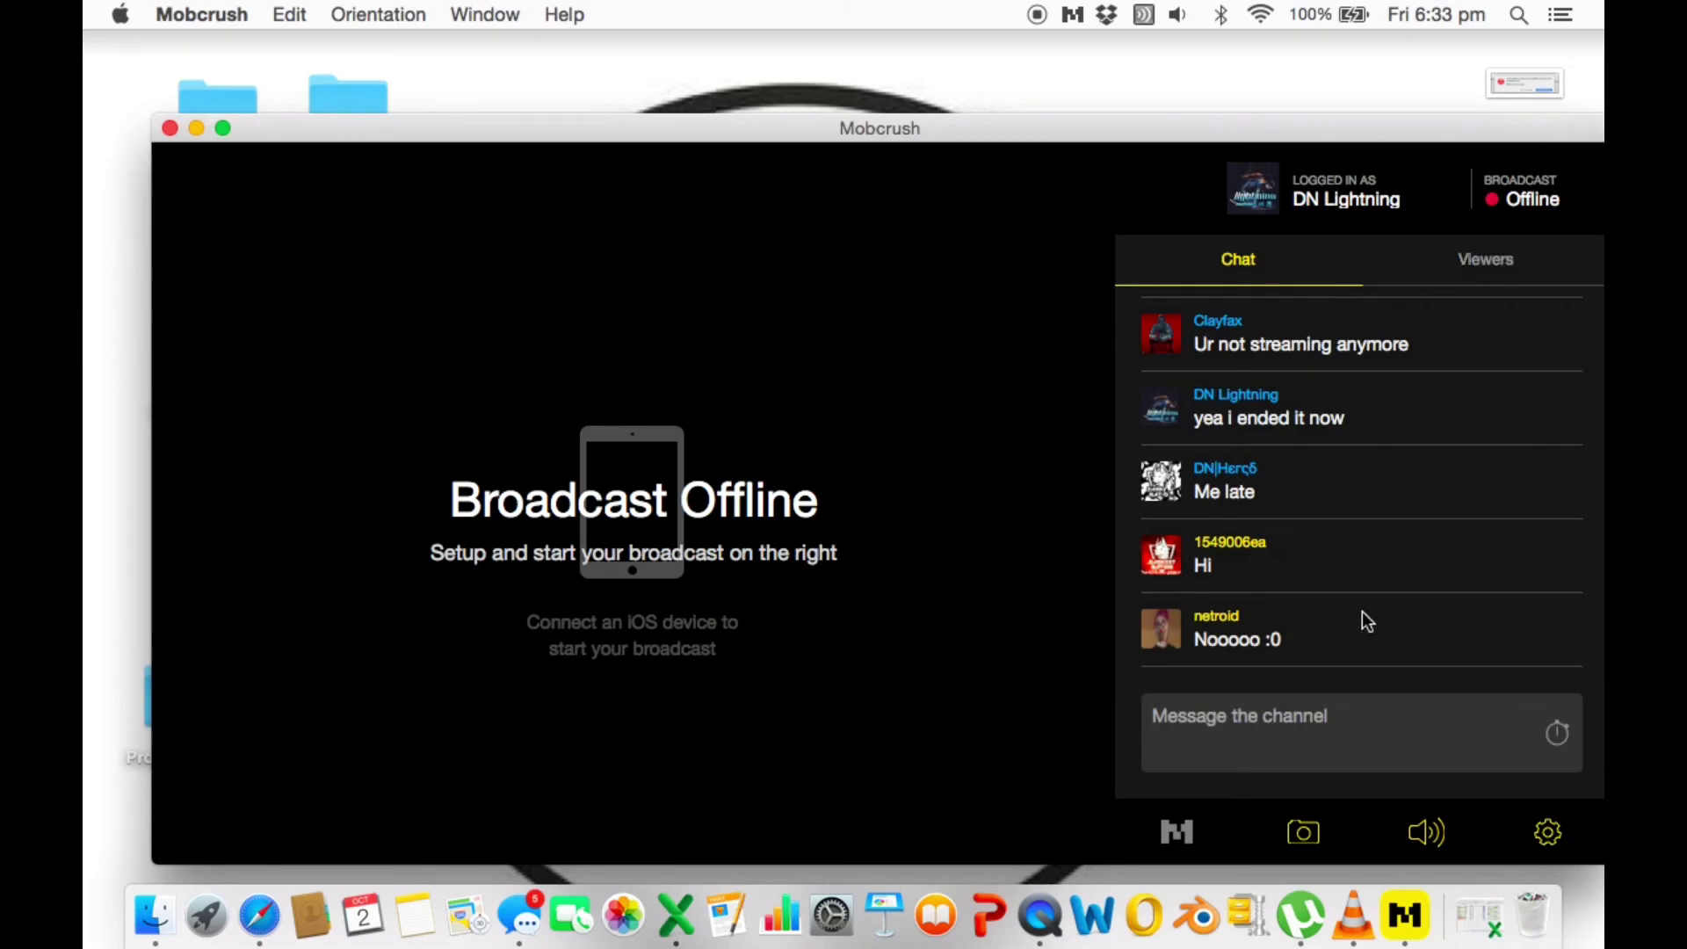
left_click(1315, 740)
type("yo\\")
key("BackSpace")
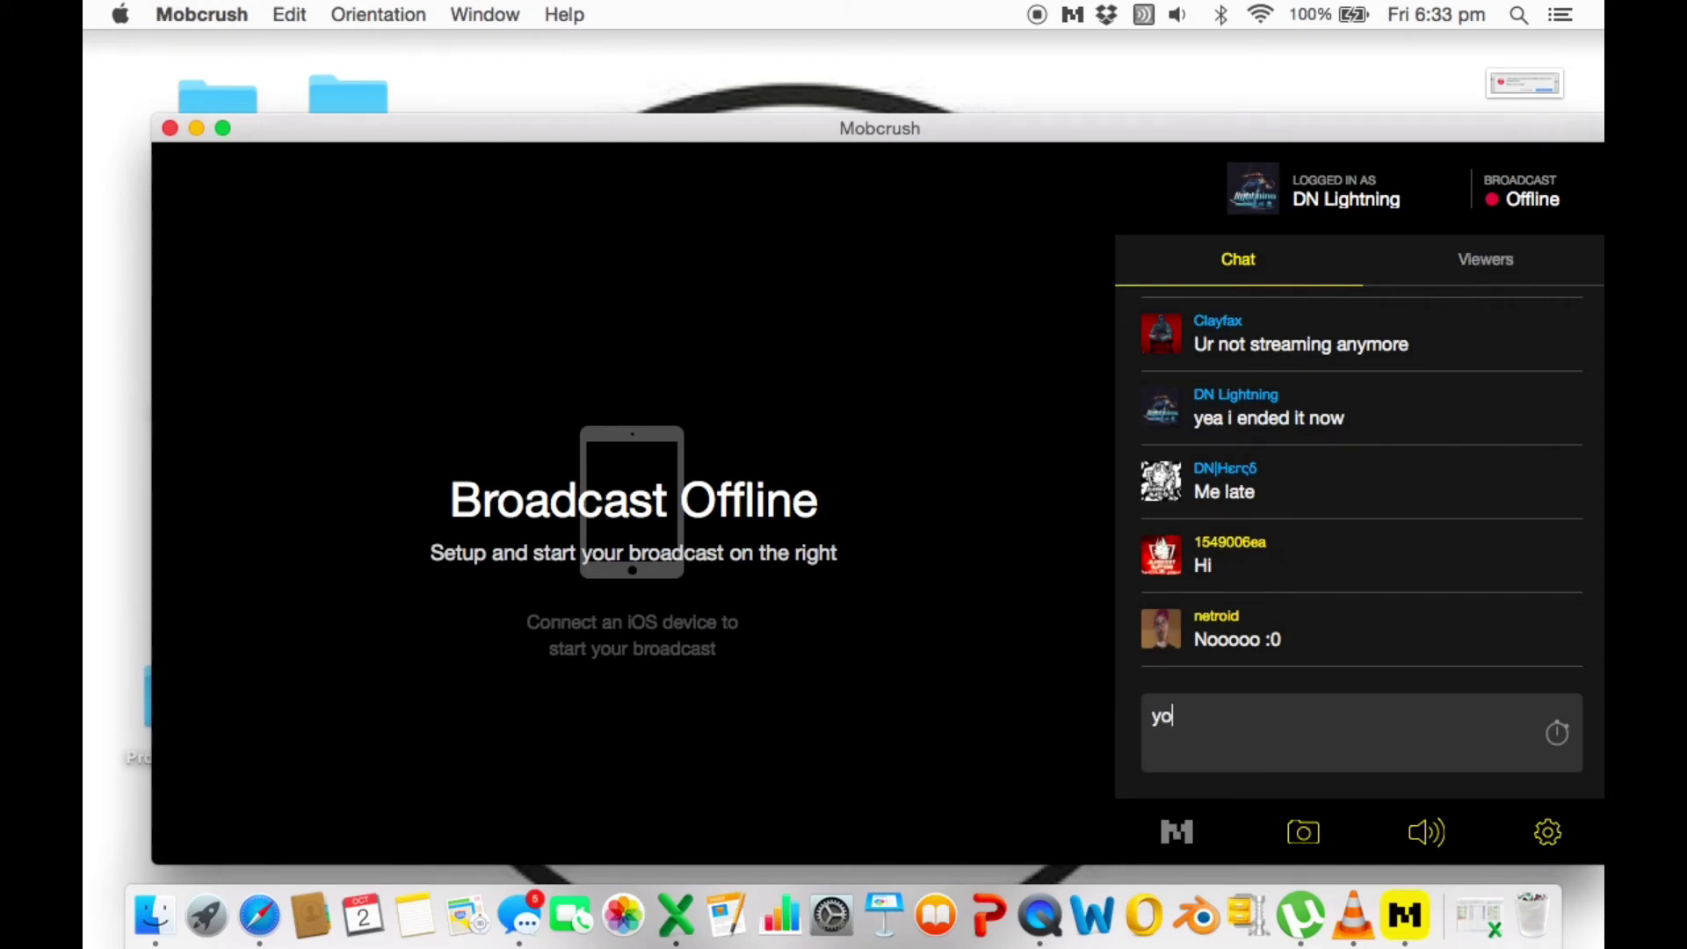
type("hoes")
key("Return")
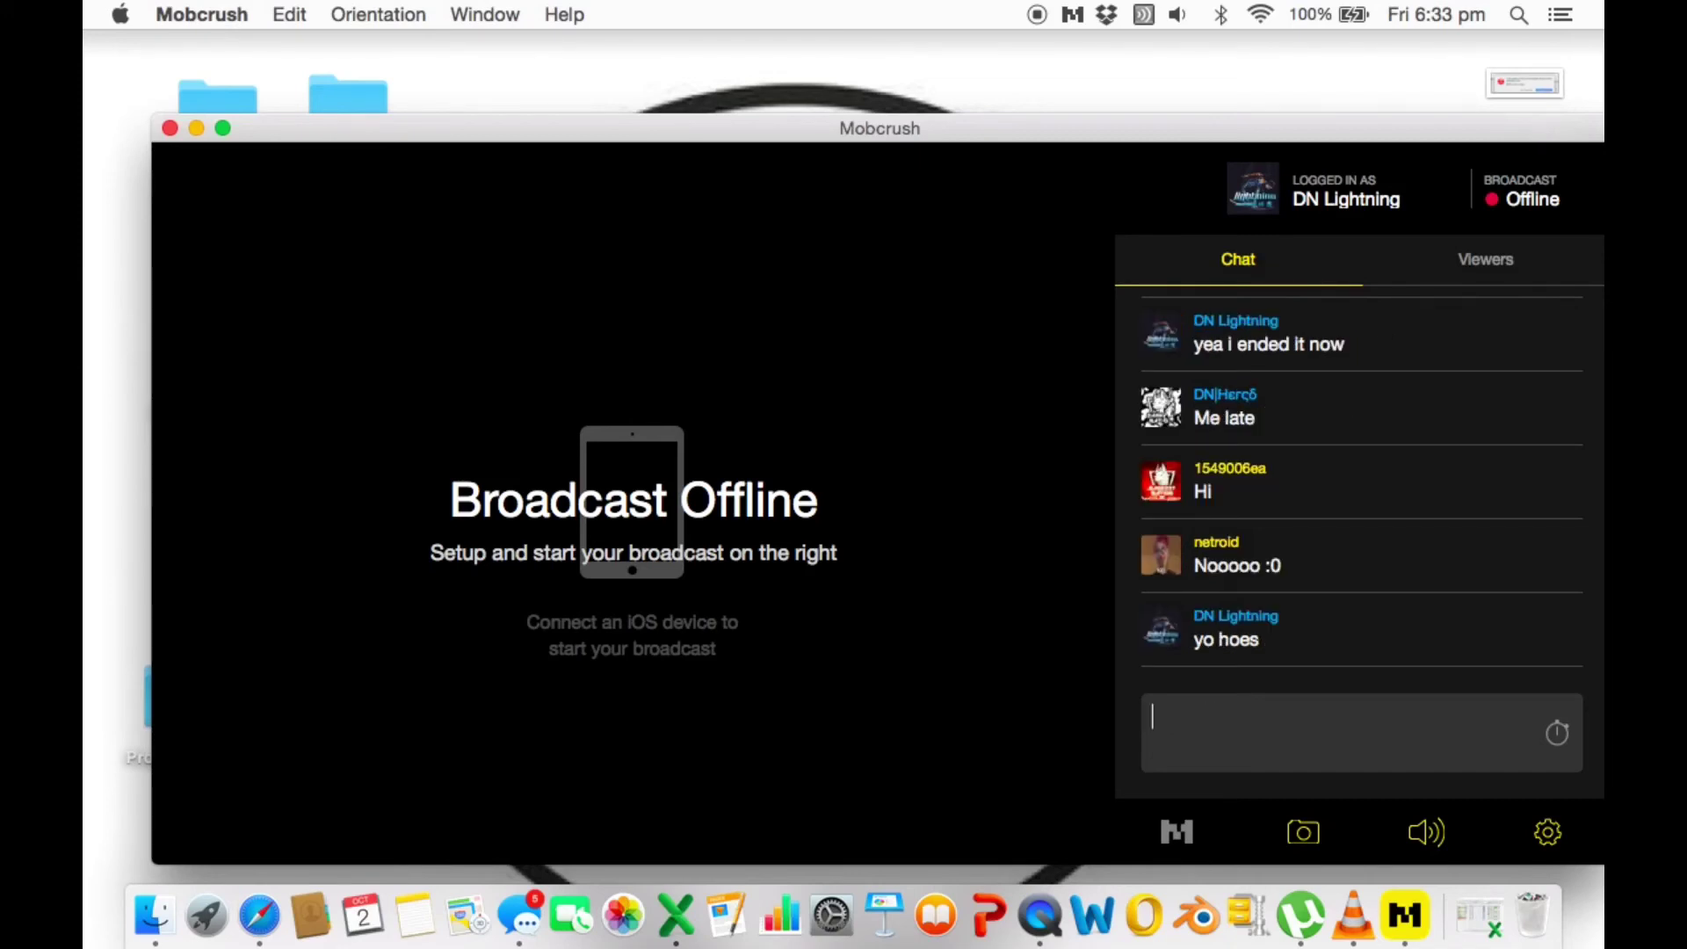
left_click(1494, 261)
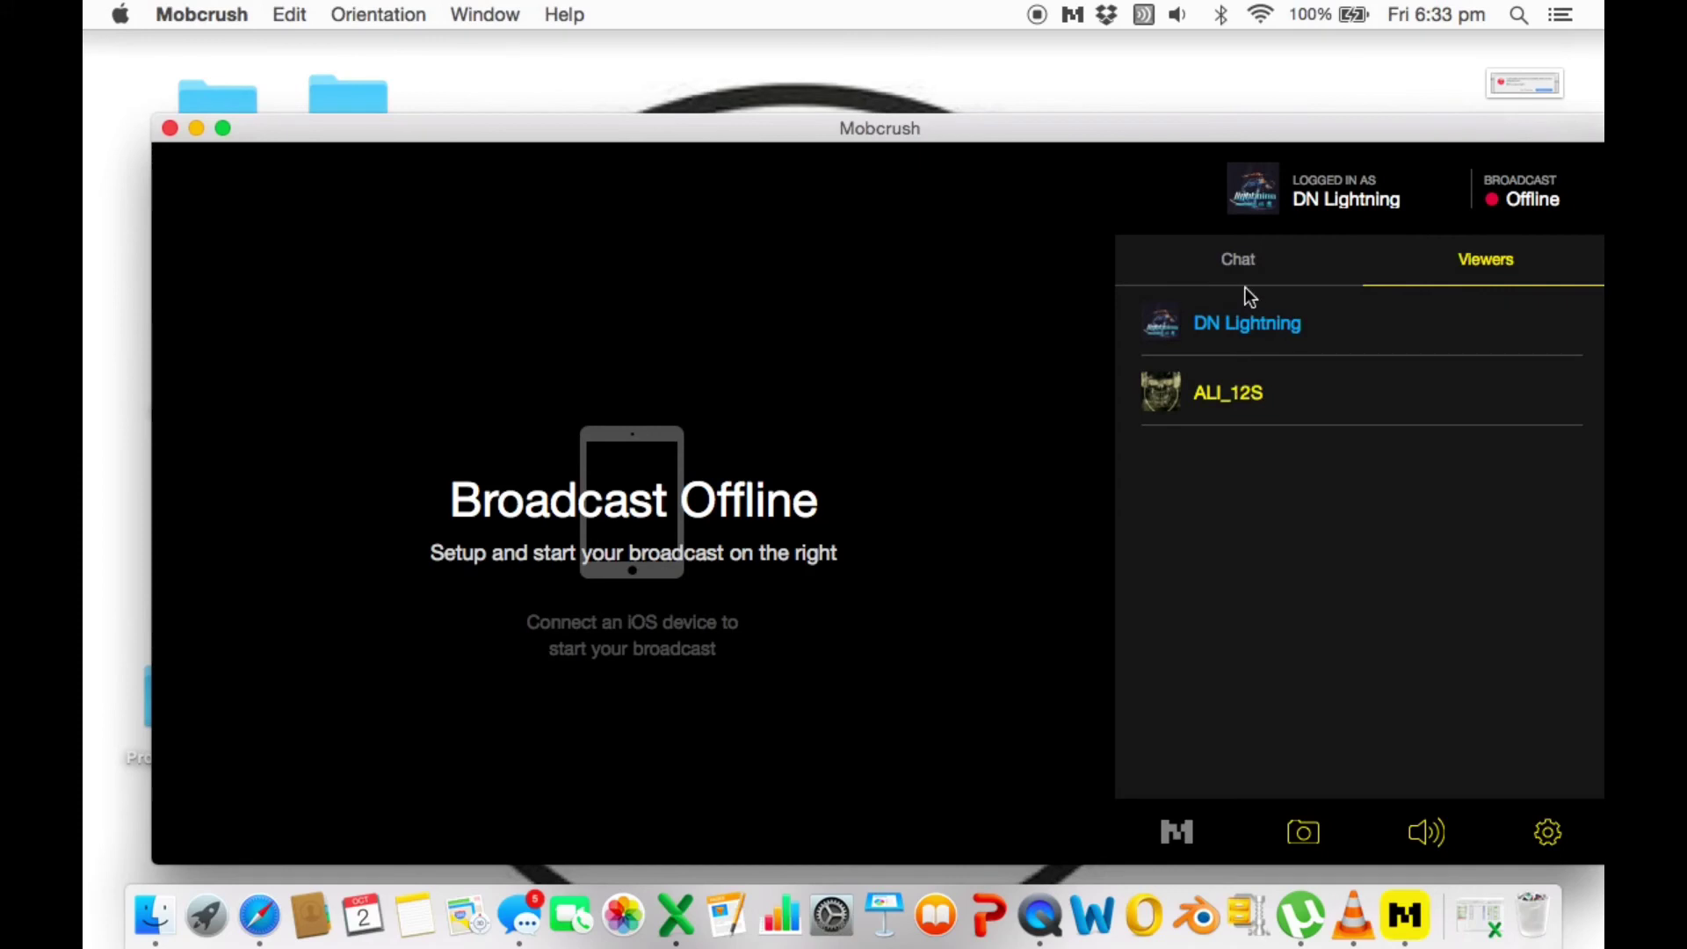
Return to the channel chat and try its slow mode by switching it on and off again
left_click(1266, 277)
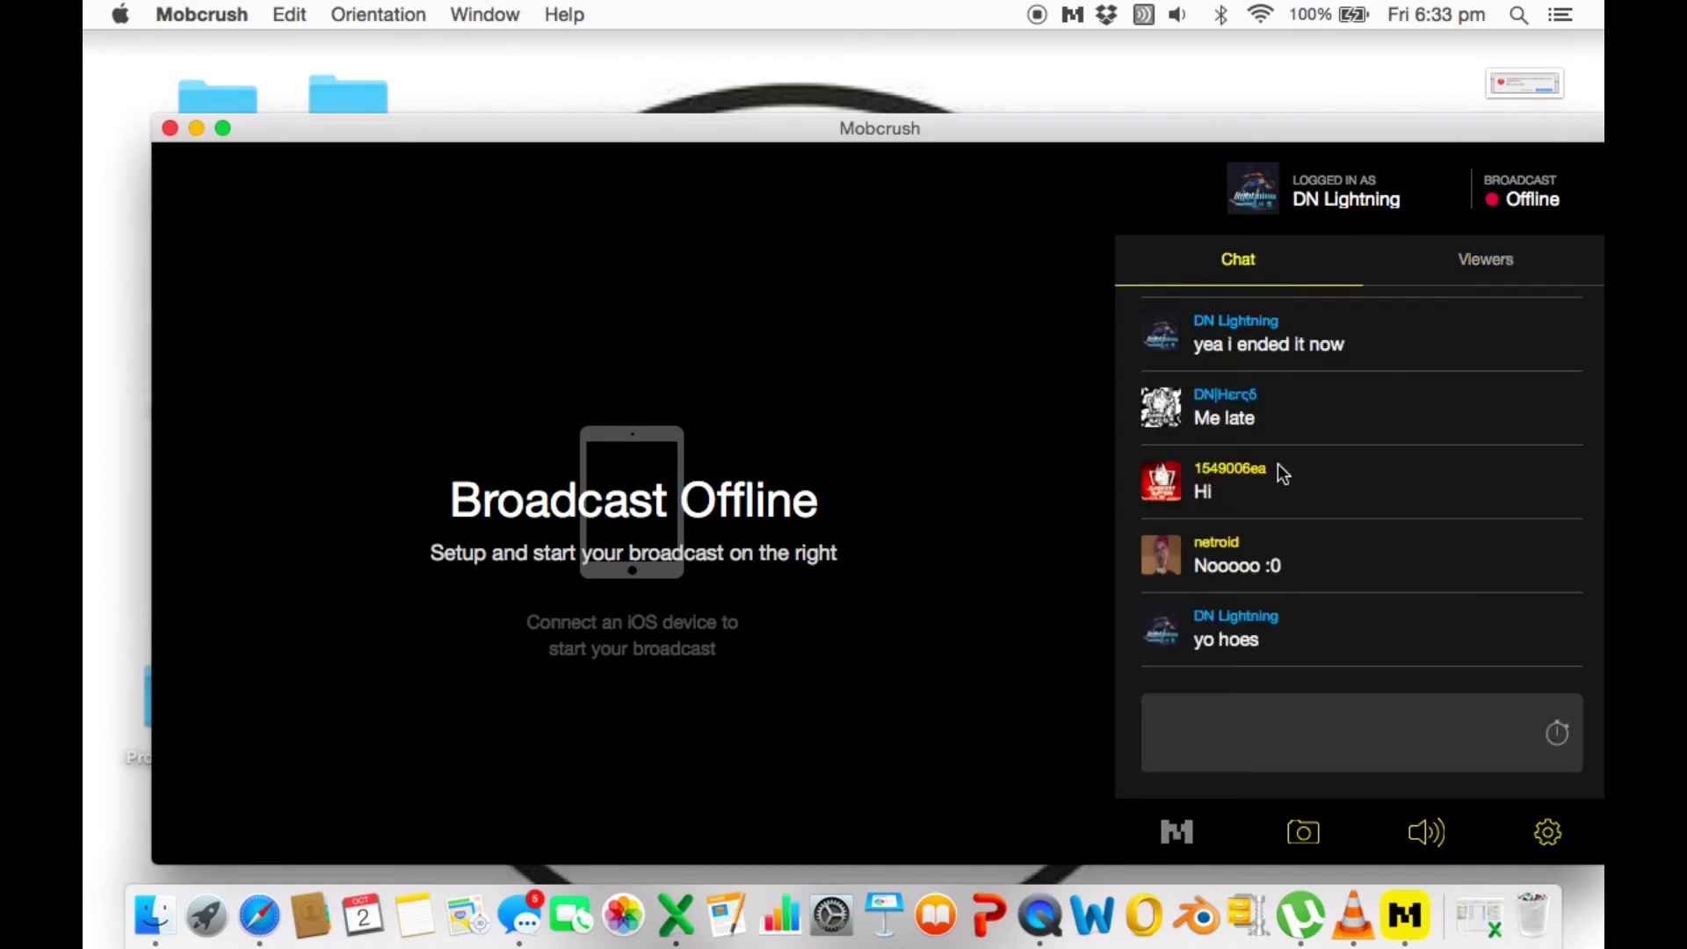
right_click(1163, 409)
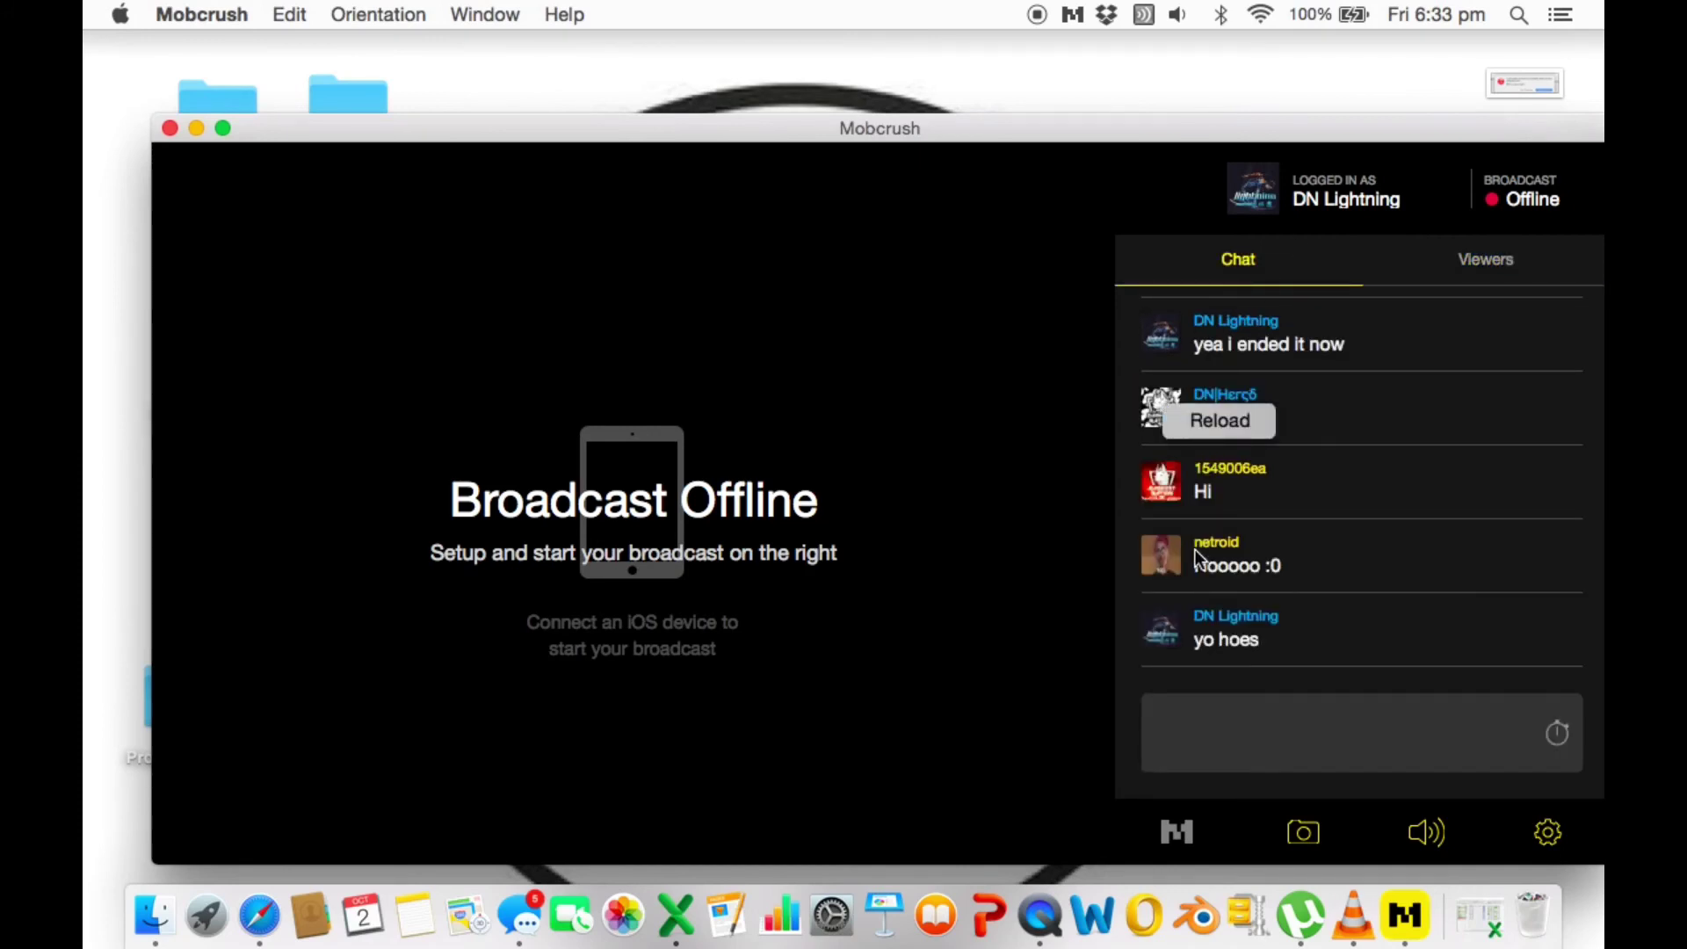
left_click(1172, 594)
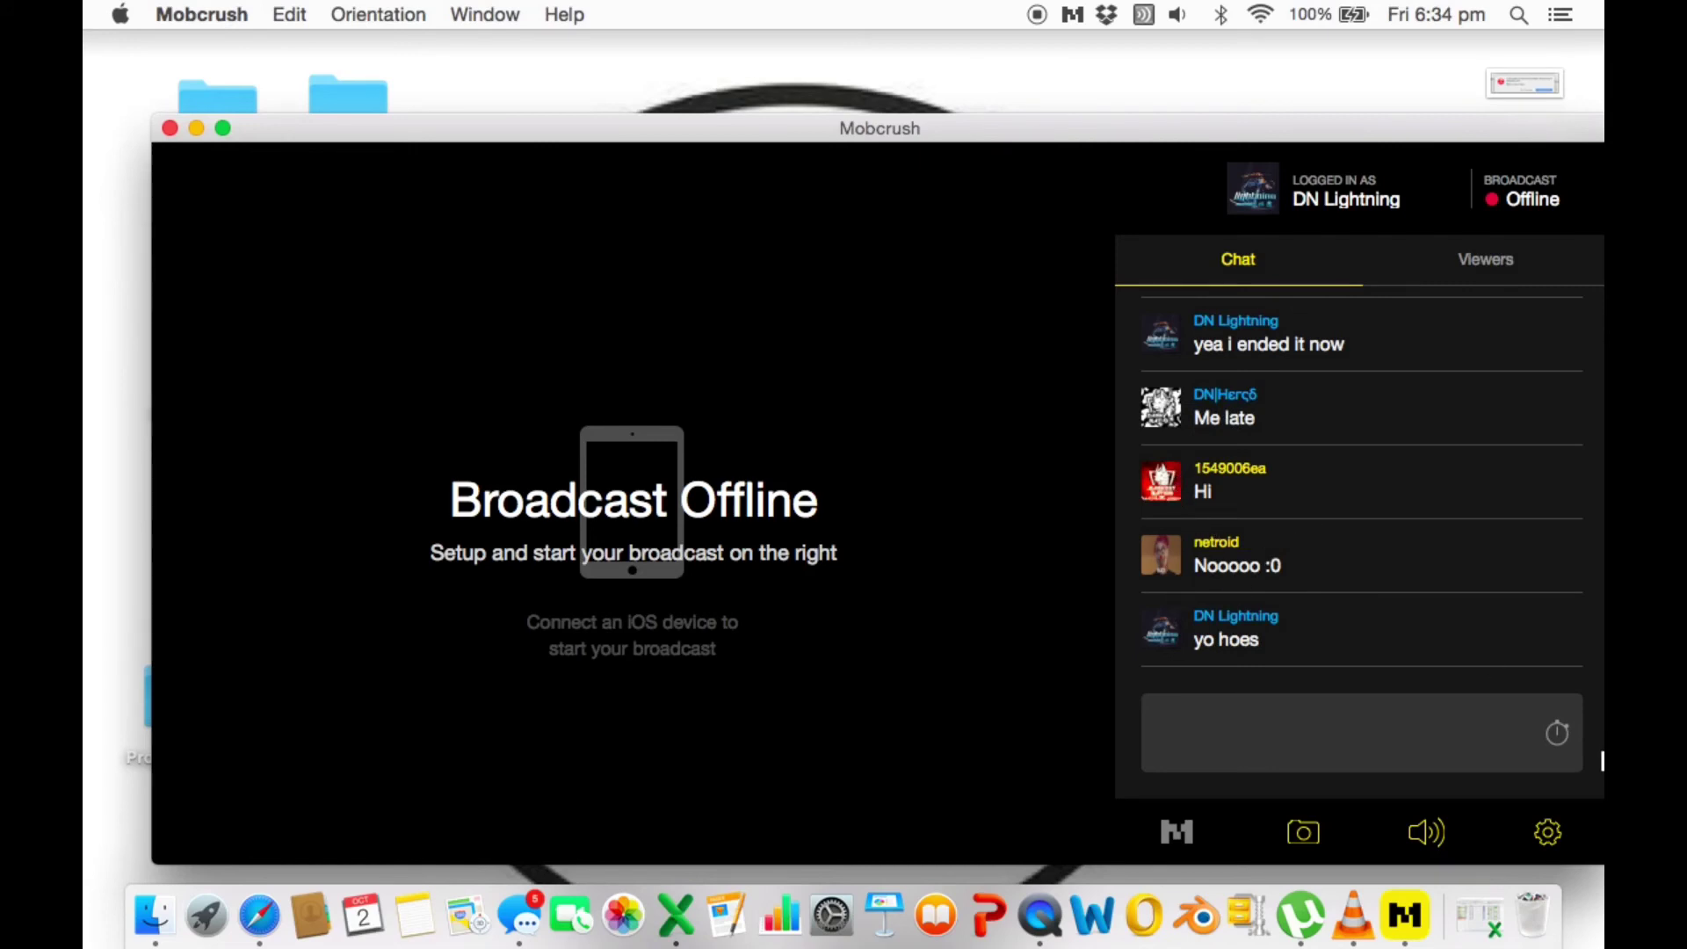
left_click(1555, 743)
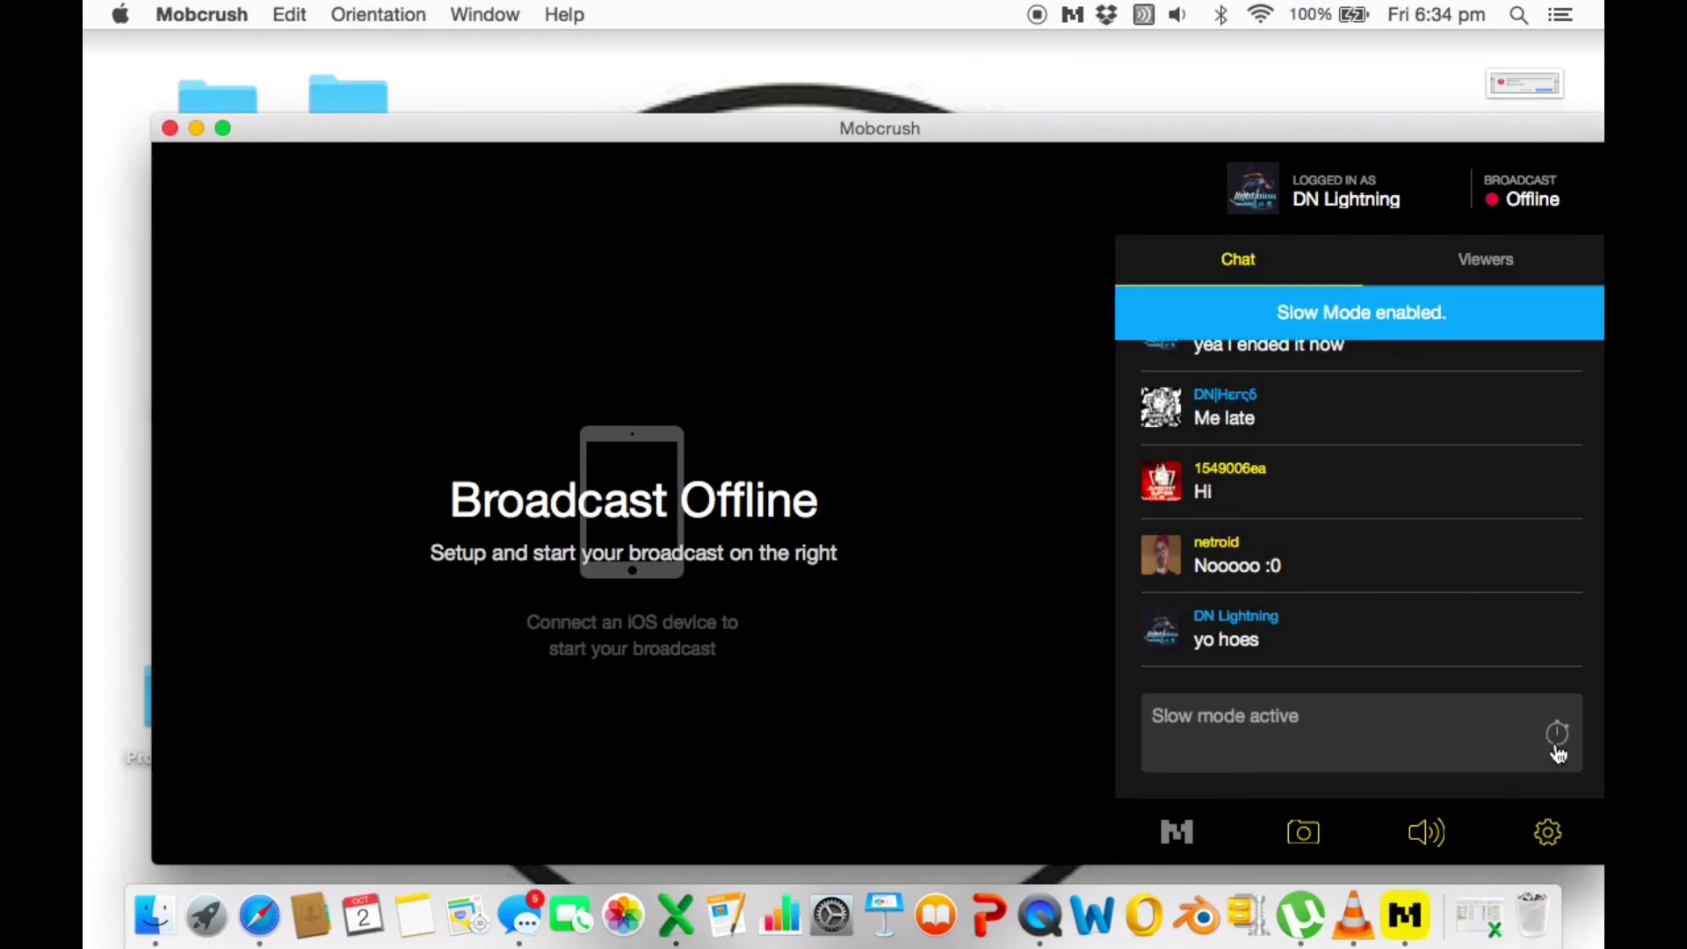
left_click(1557, 745)
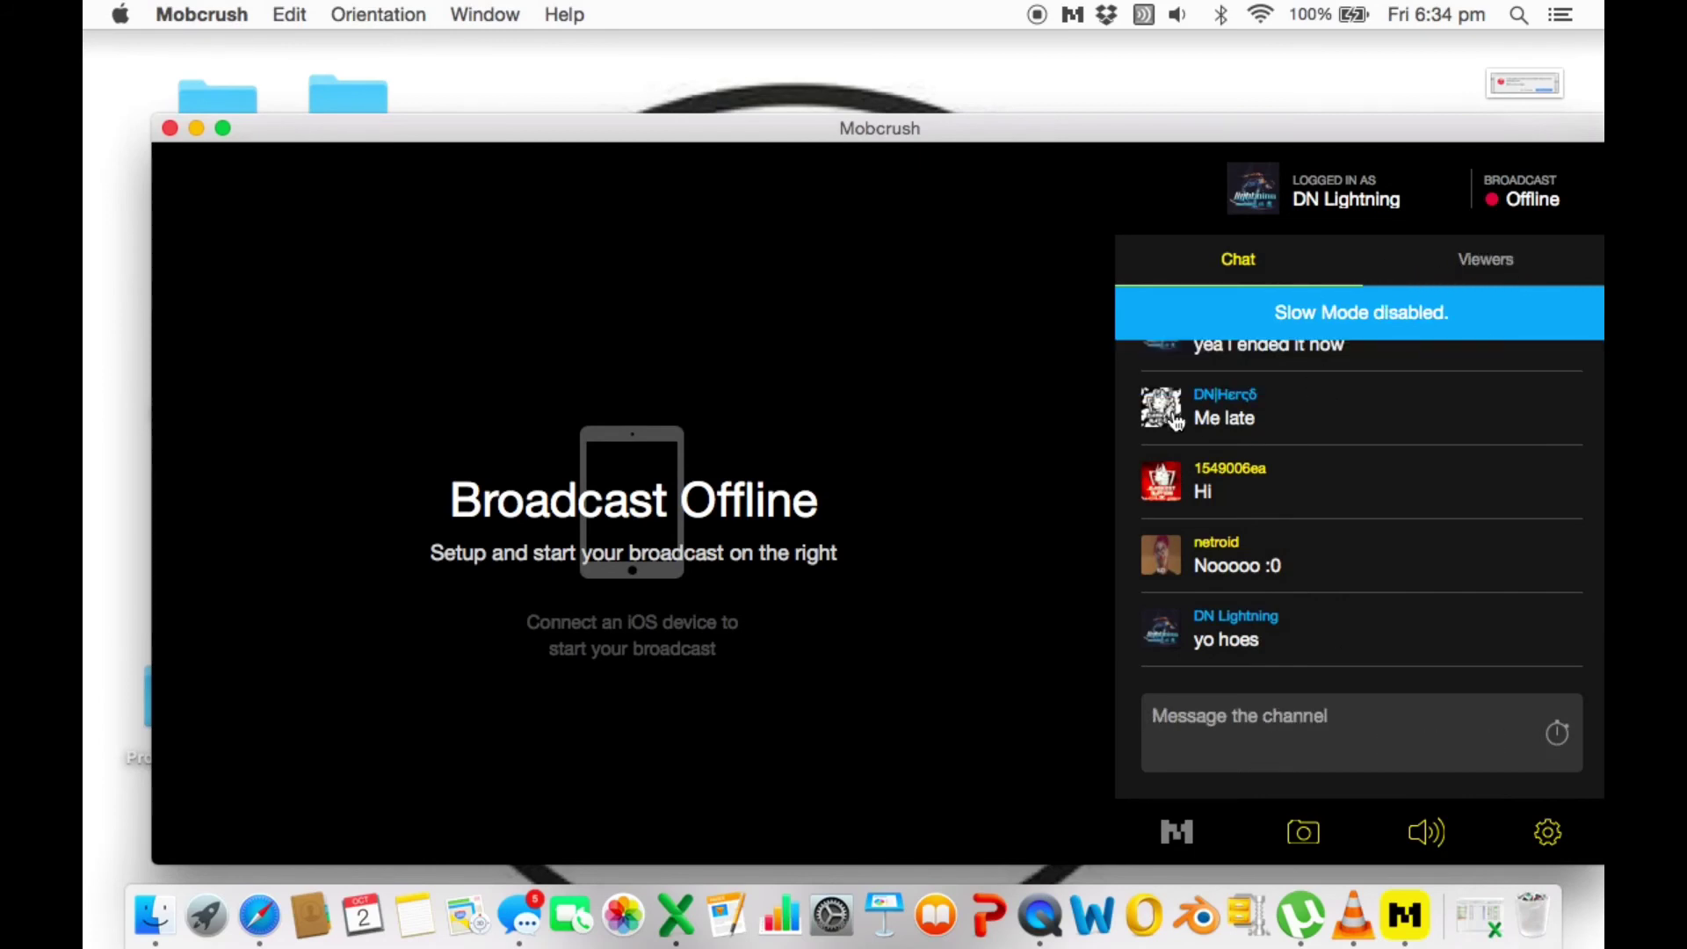
Examine the moderator, follow and ignore options for the chat member who wrote "Me late", and leave them
left_click(1149, 490)
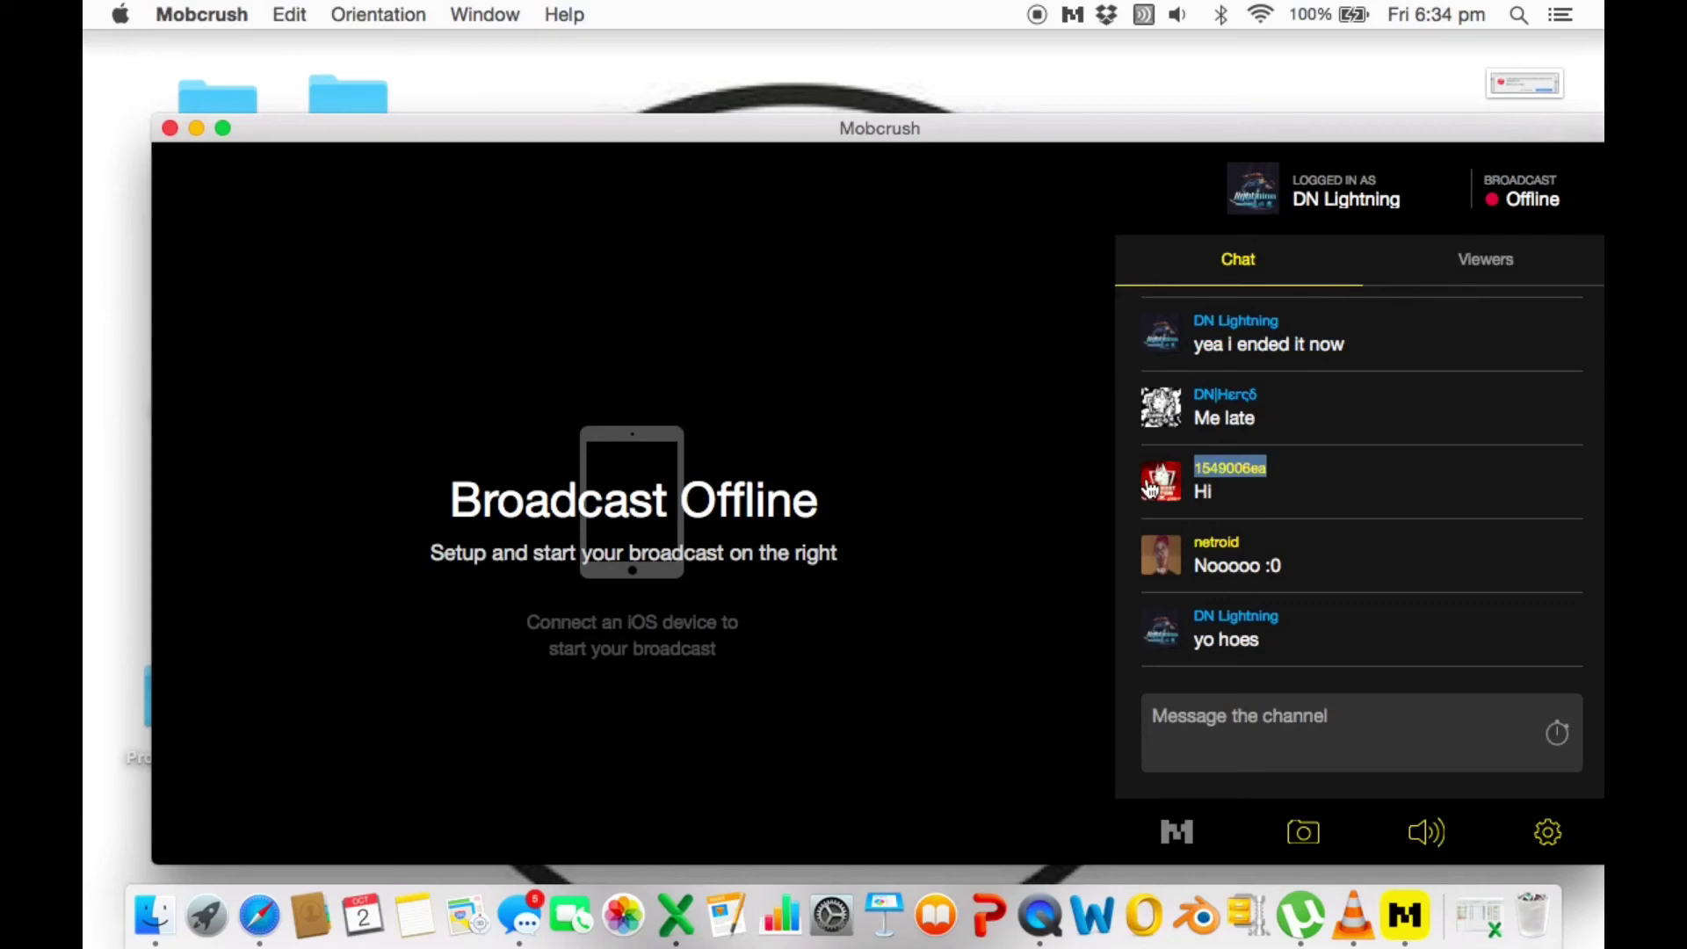
left_click(1214, 458)
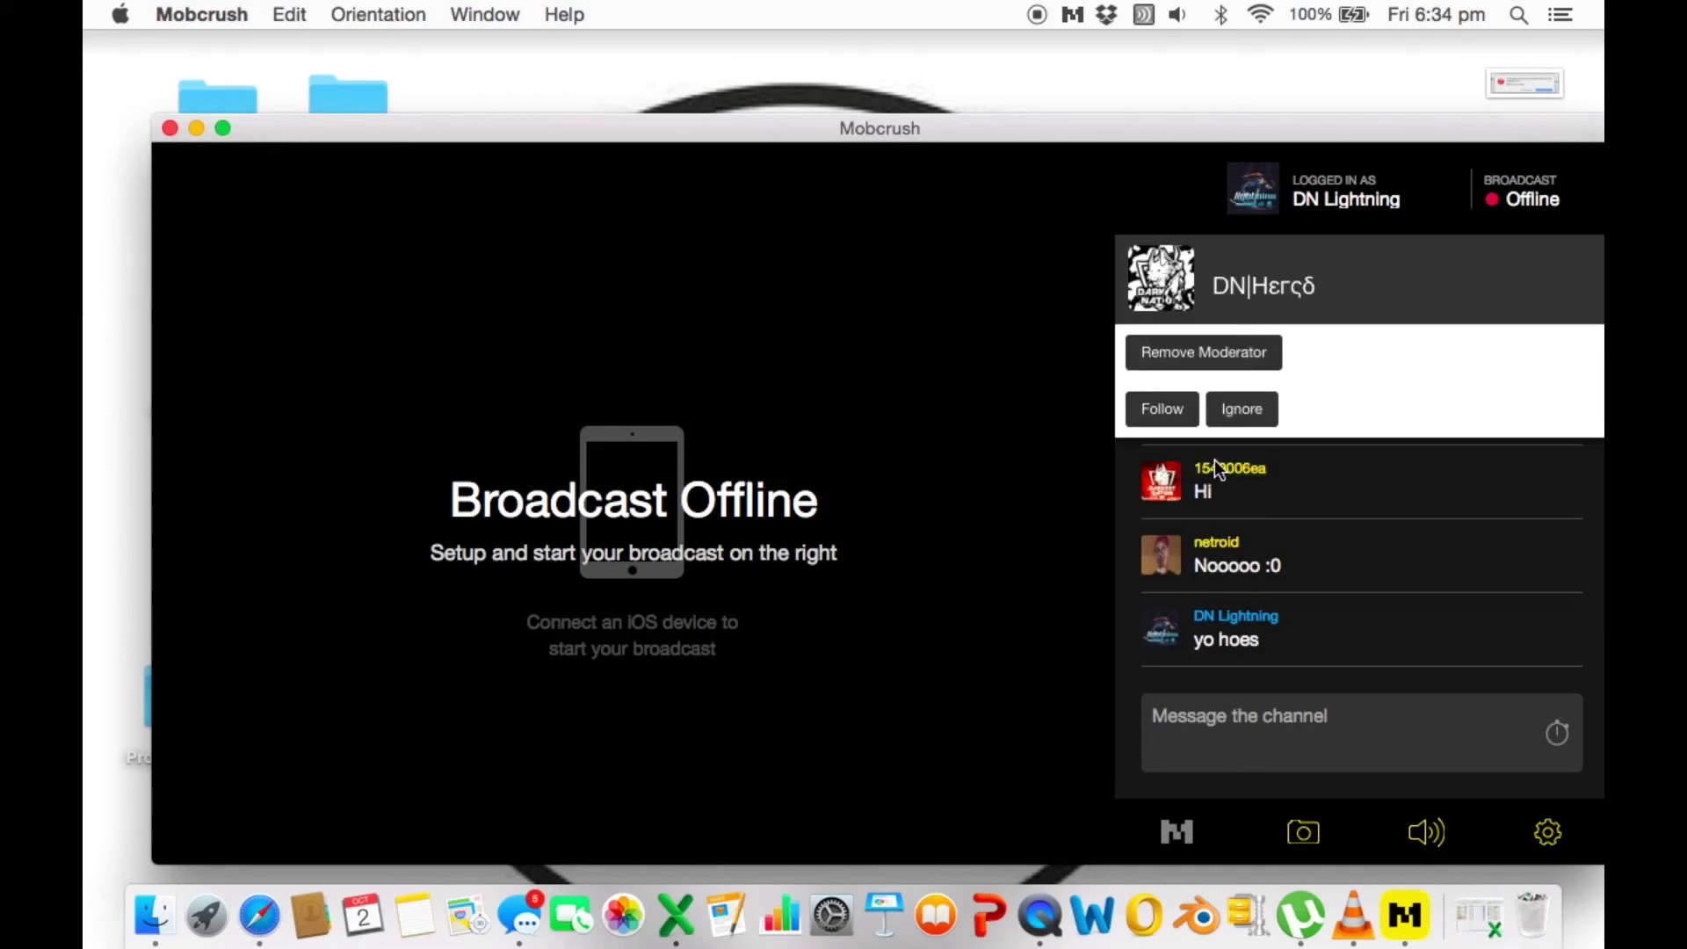
left_click(1213, 365)
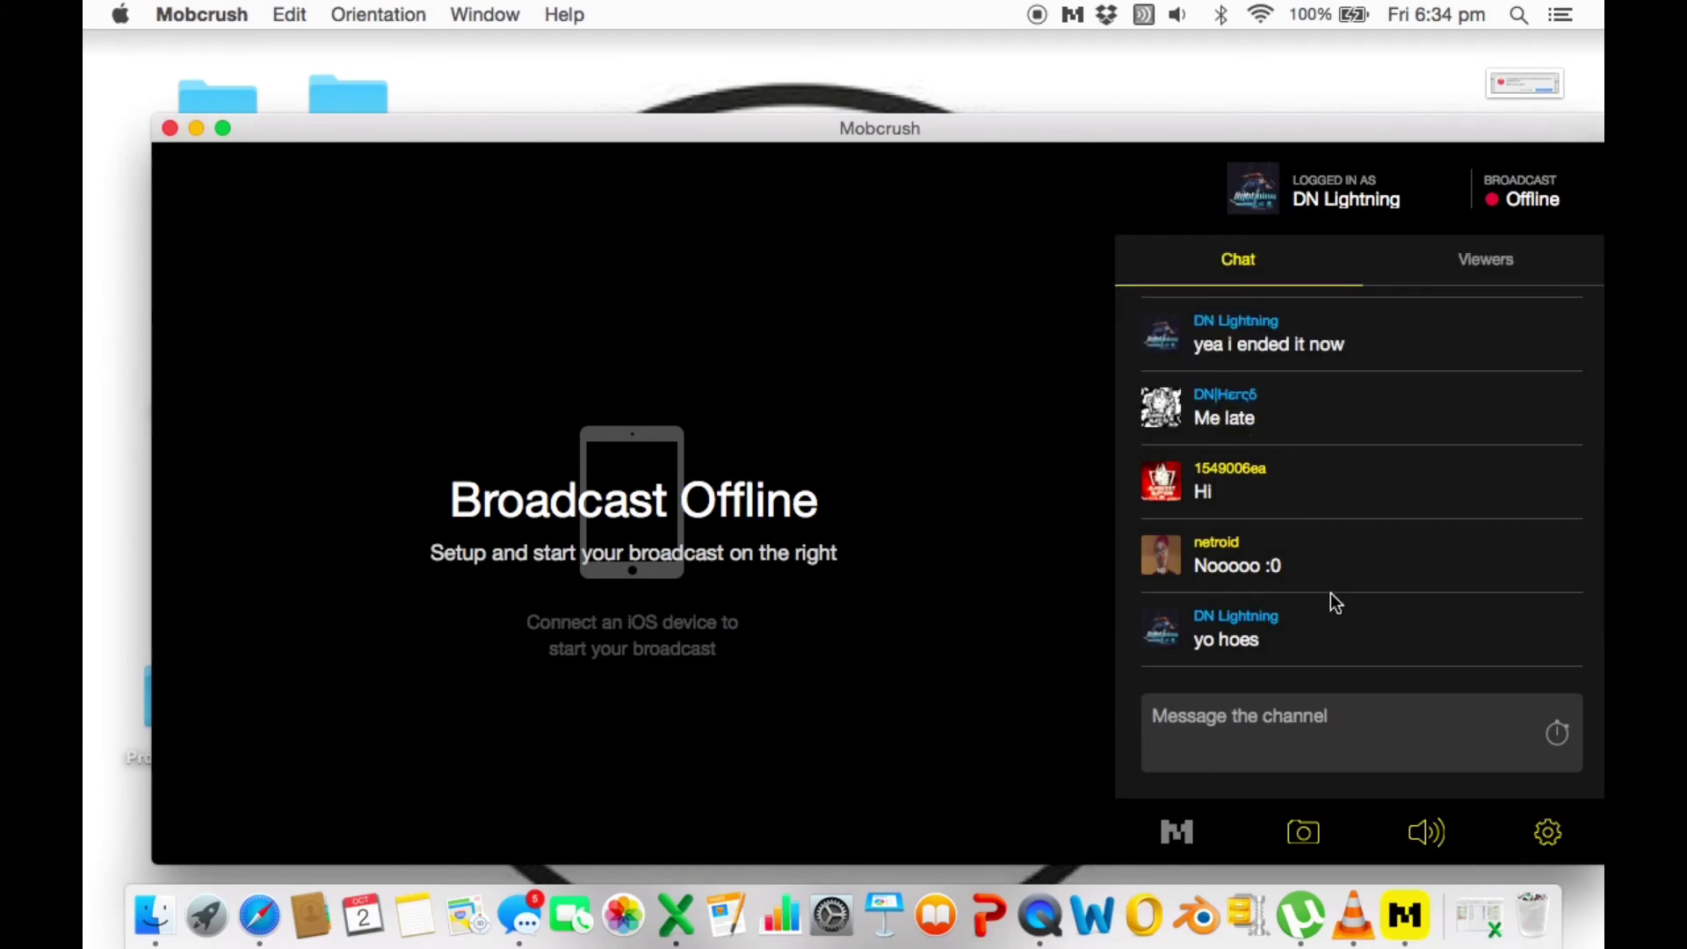
Send the message "gg" to the channel chat
left_click(1422, 758)
type("g")
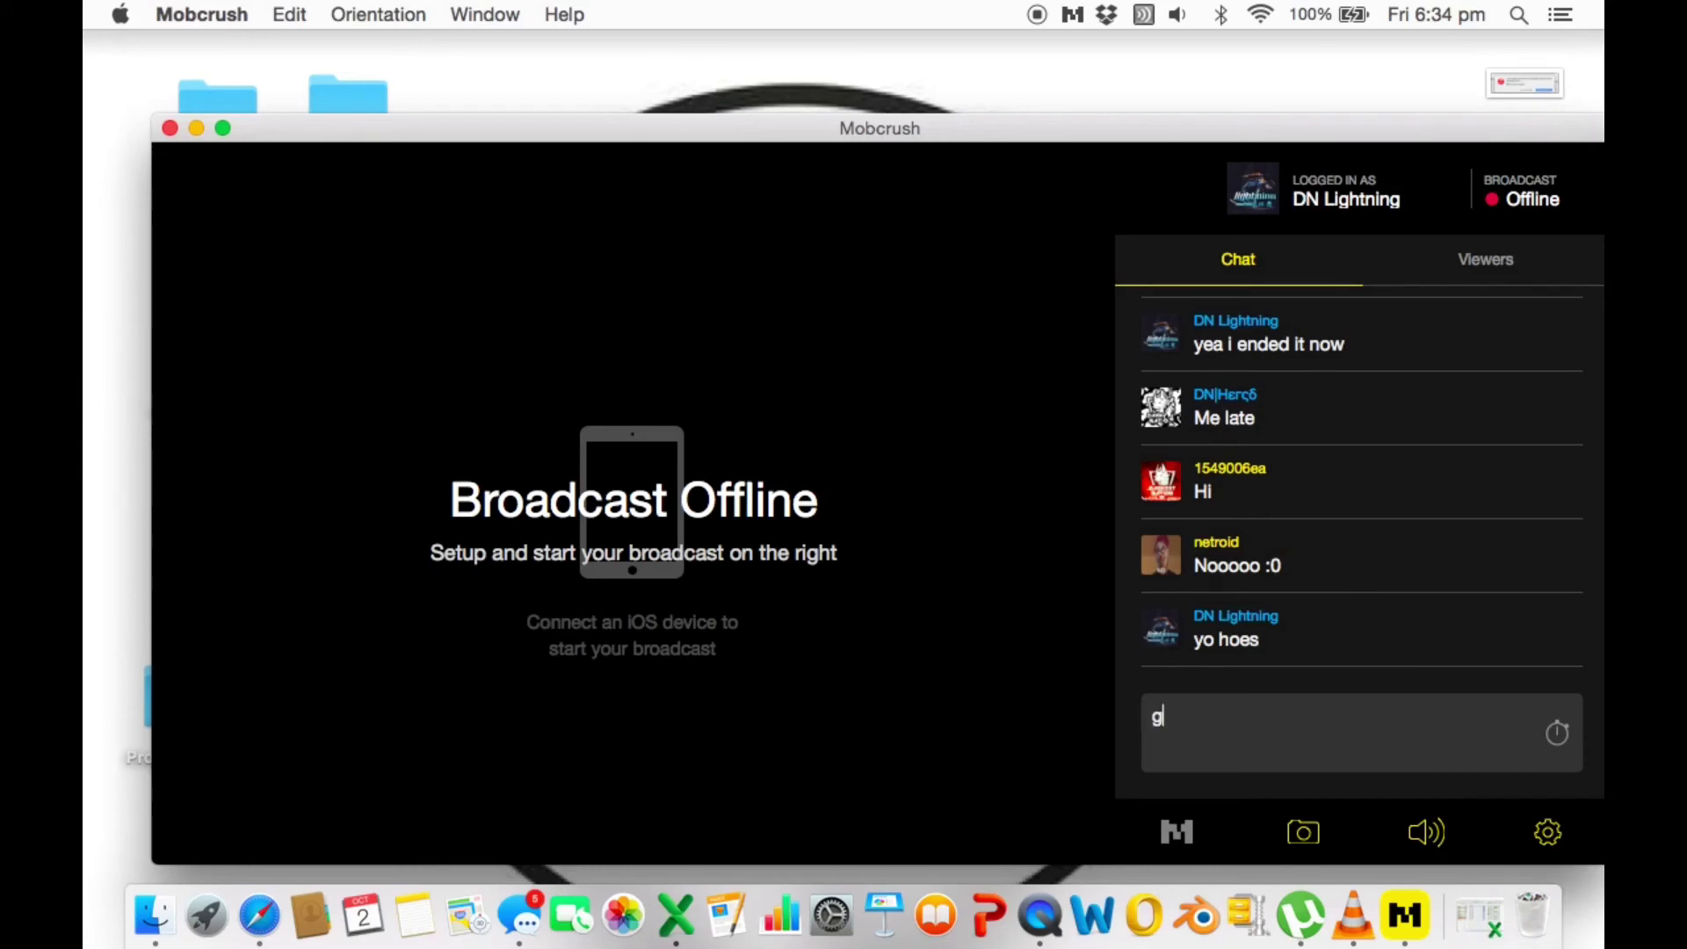
type("g")
key("Return")
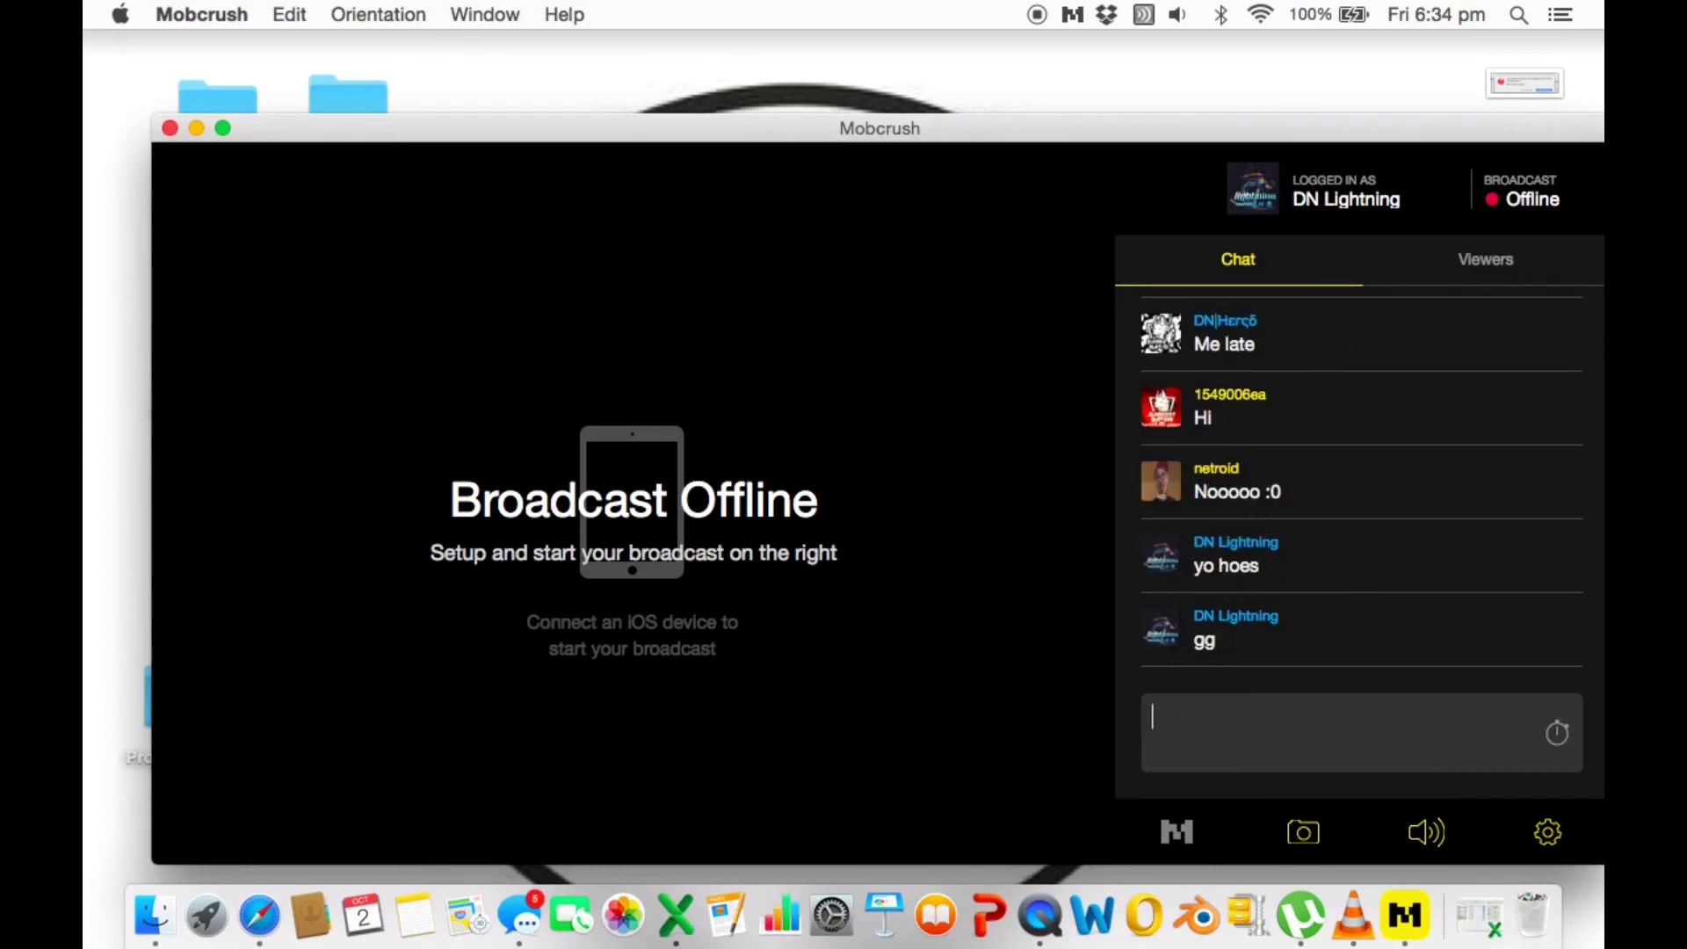
Send the chat message "this is how you get an use mobcrush on ur mac"
type("this is how you get a")
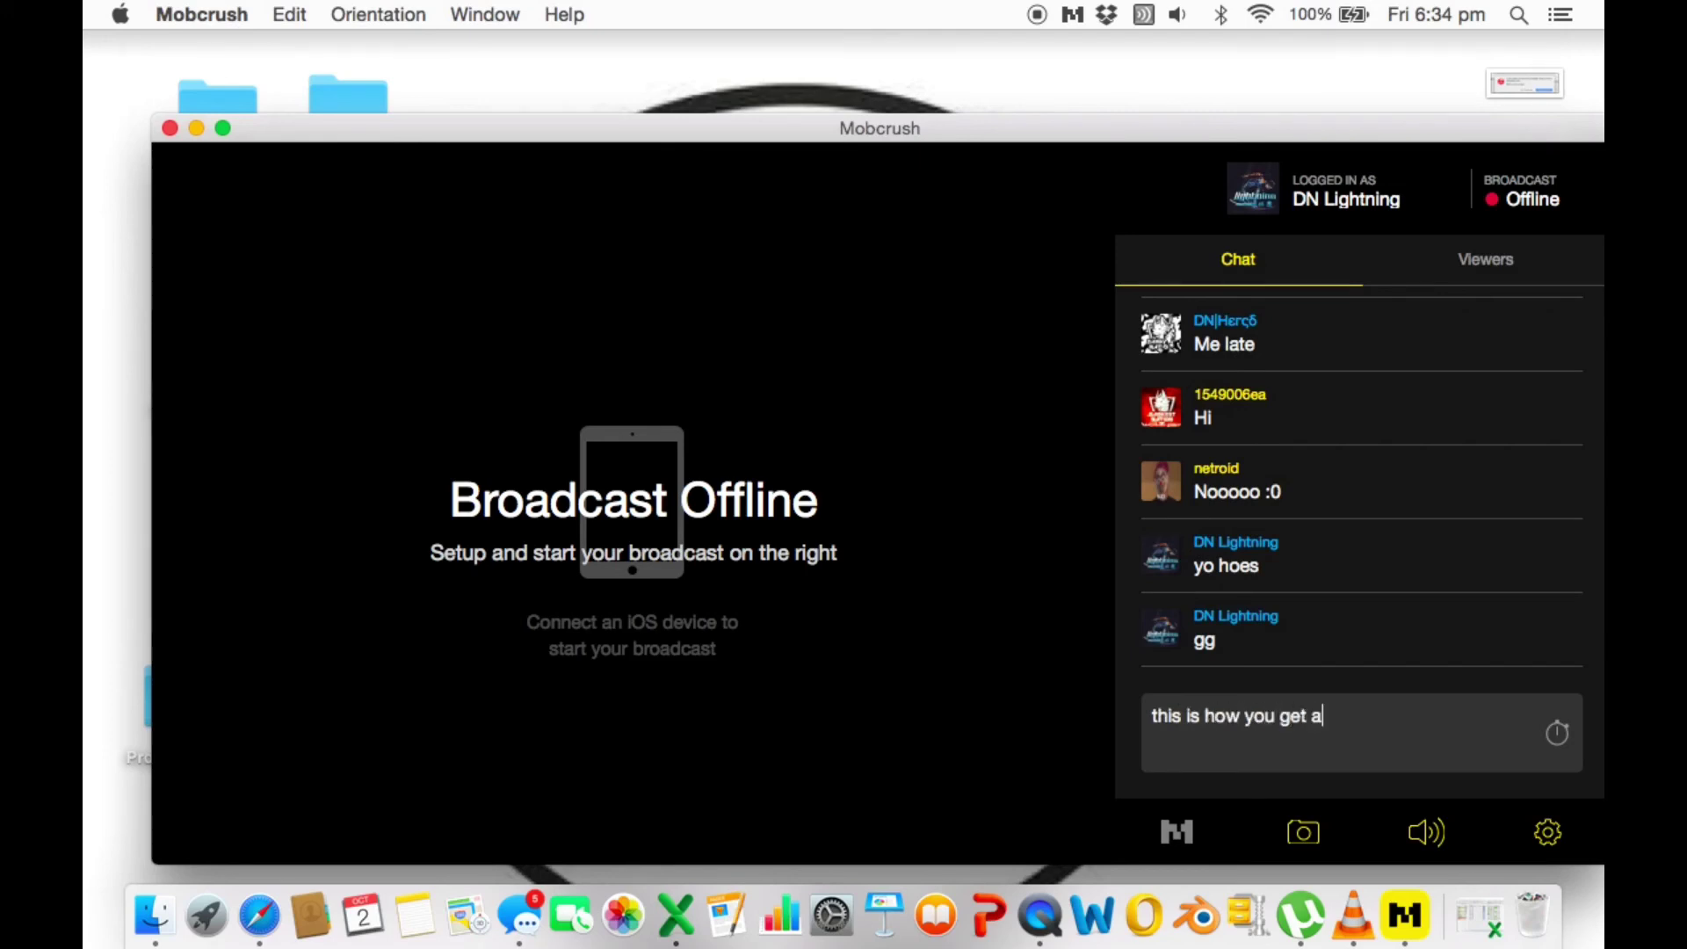
type("n")
type("use mobcrush on ur")
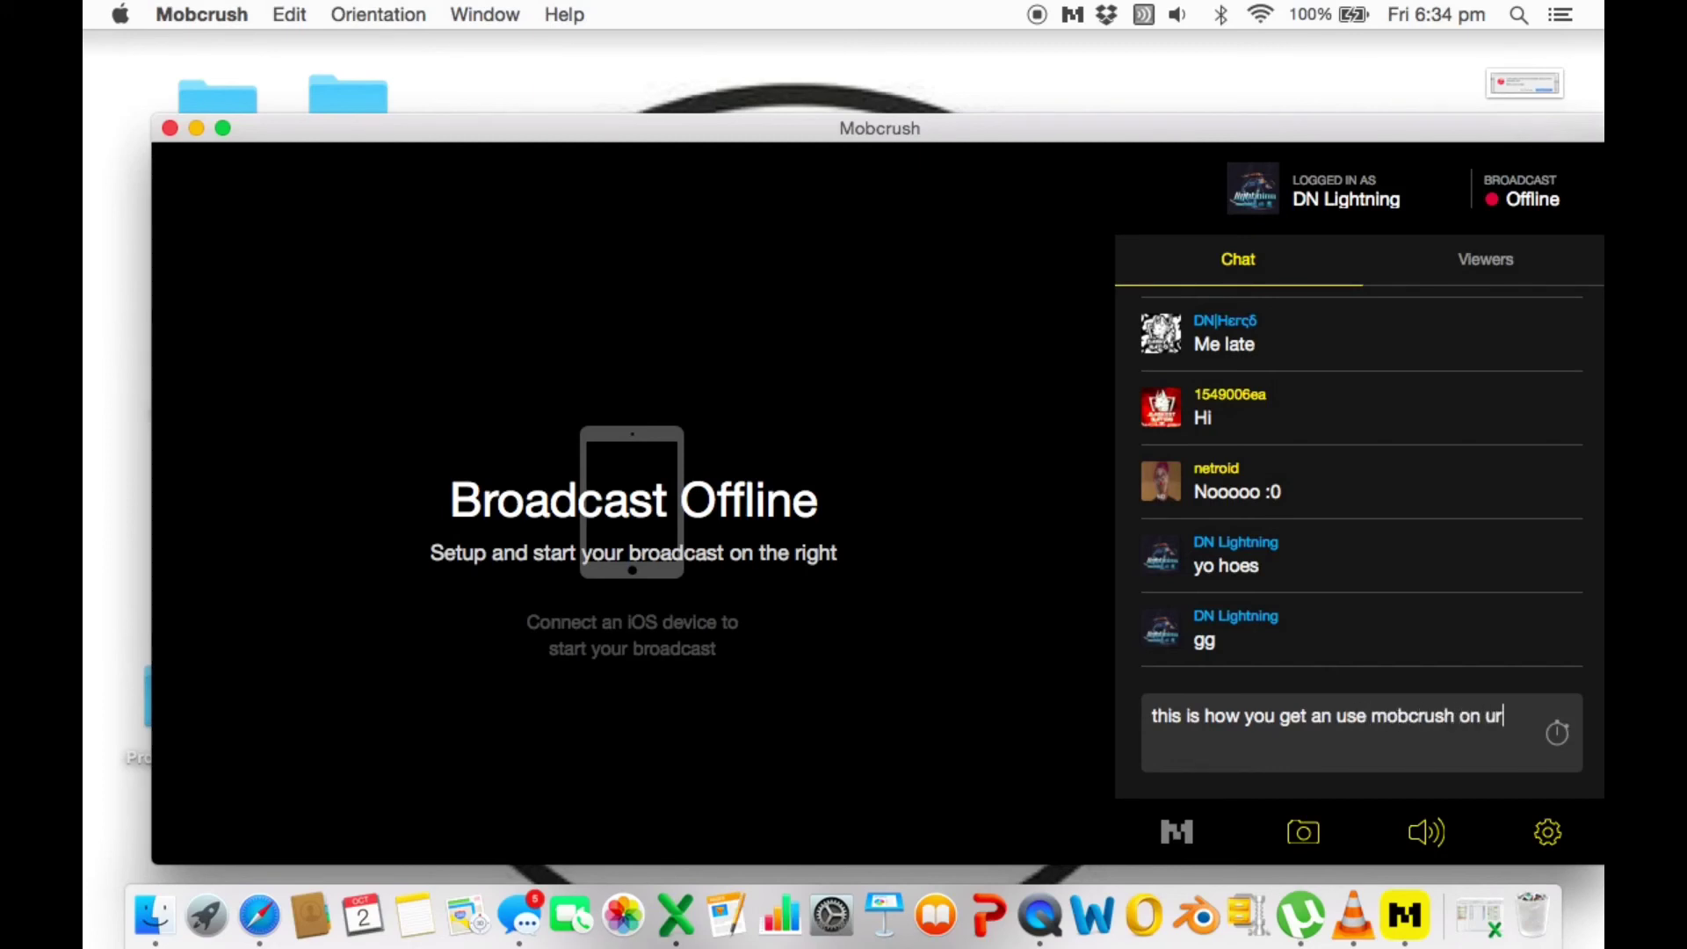
type(" ma")
type("c")
key("Return")
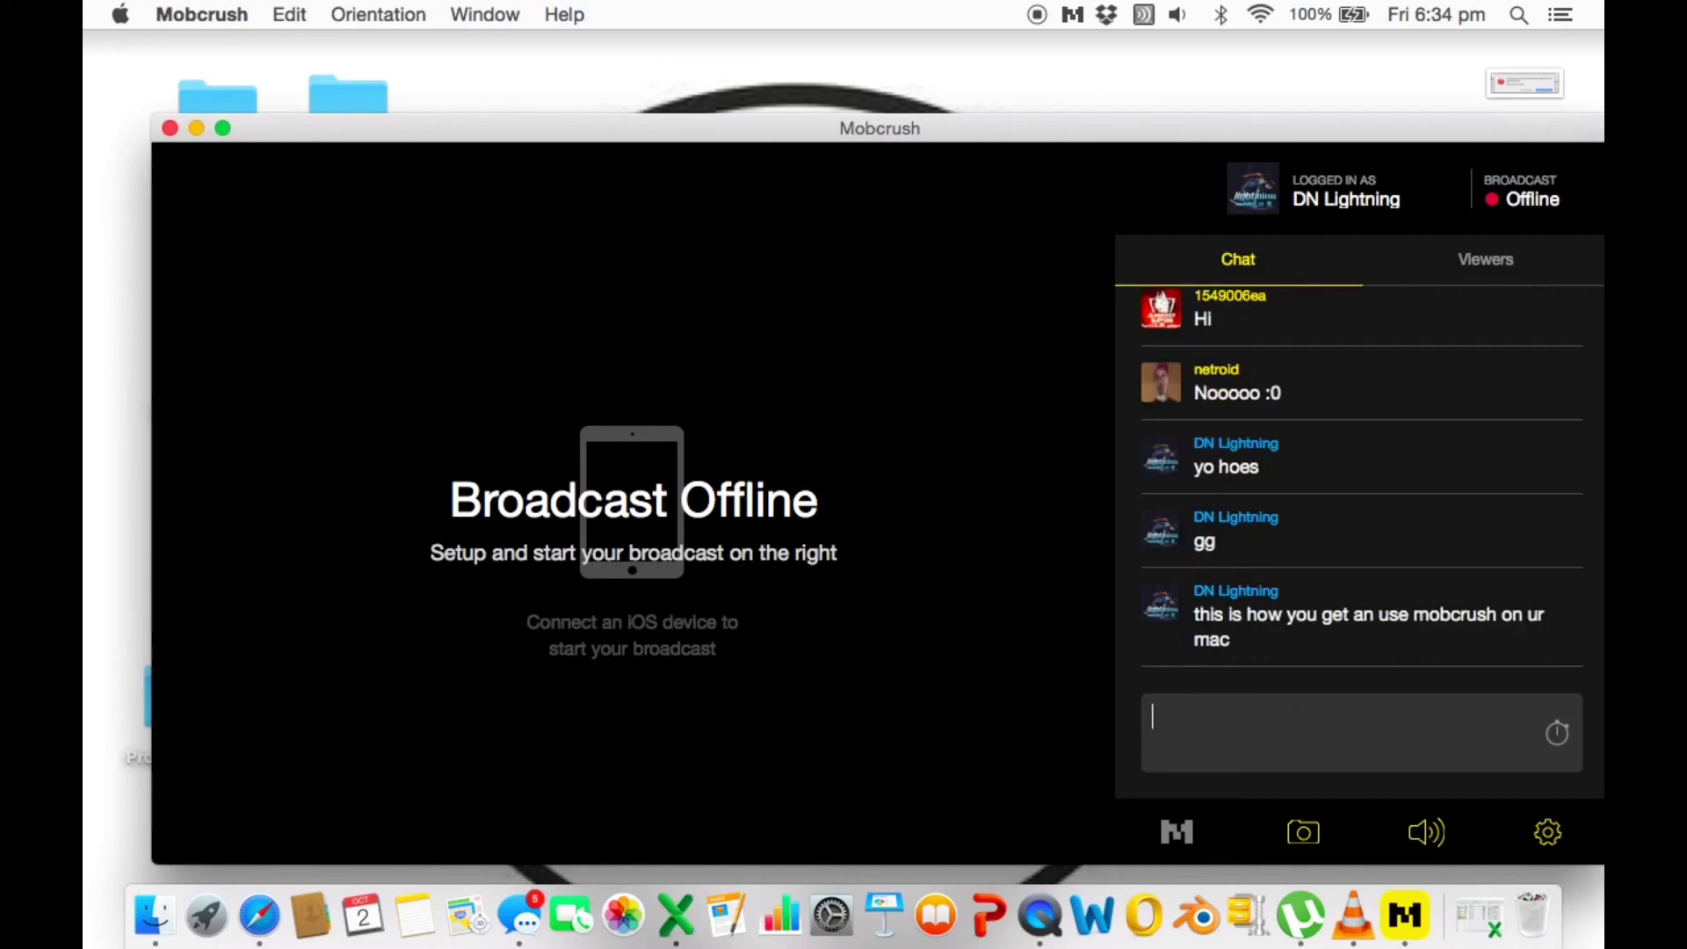
Write a new chat message beginning "it laggs very less ad quality i"
type("it laggs very less ")
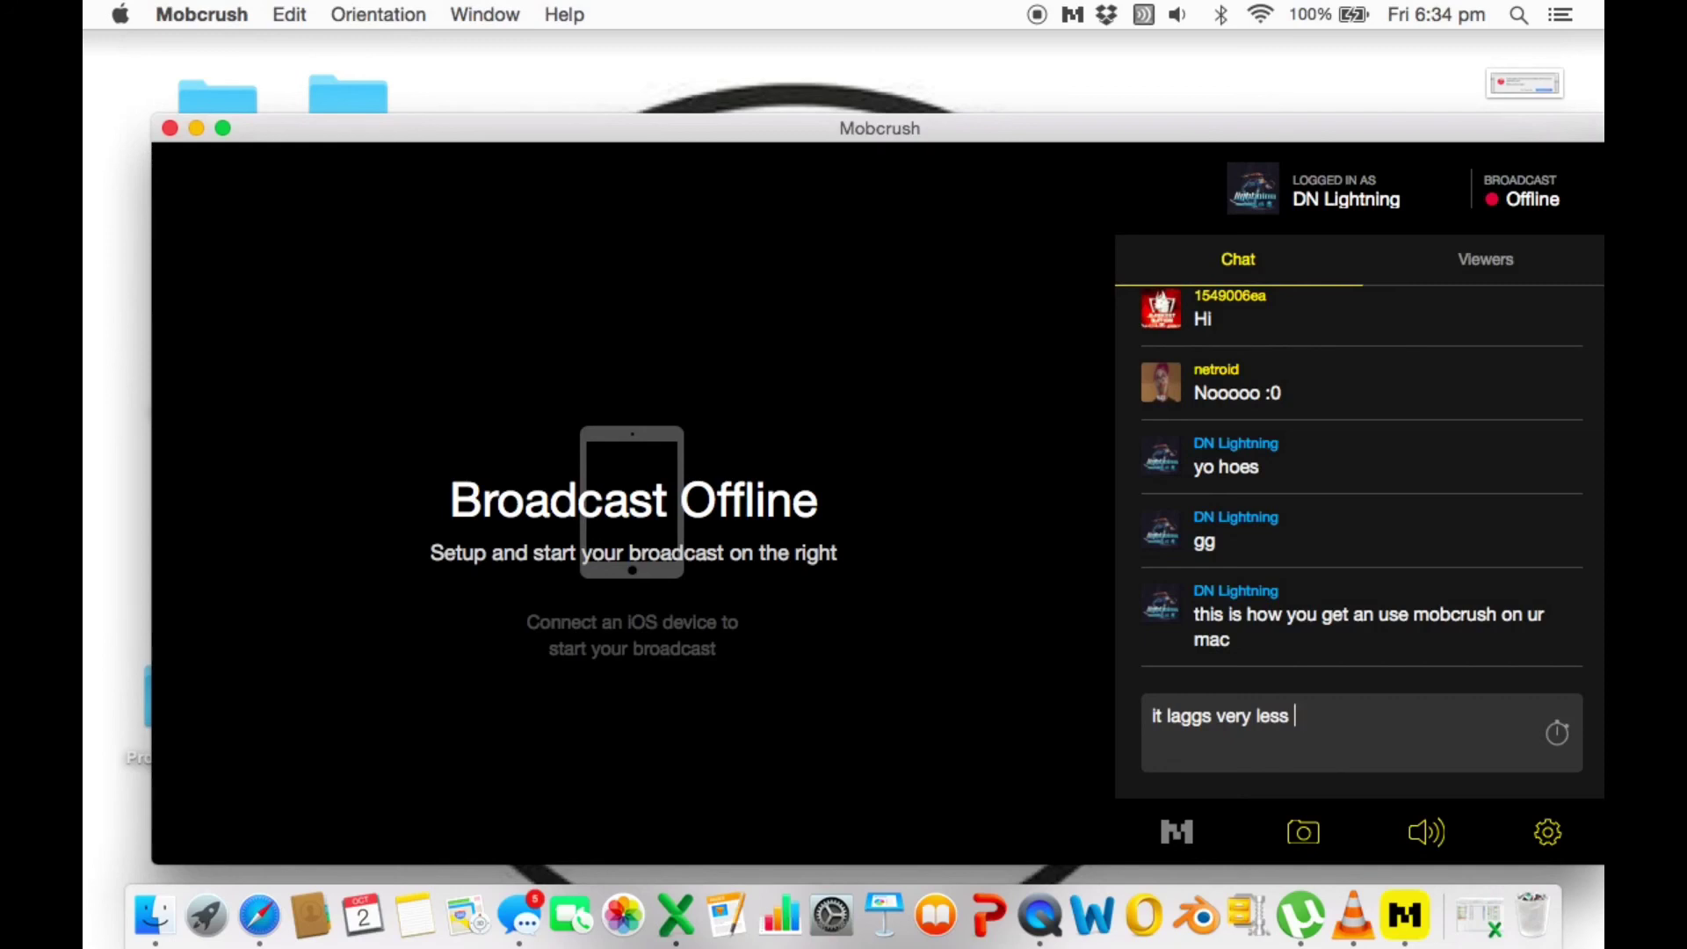
type("b")
type("ad ")
type("quality")
type(" iso")
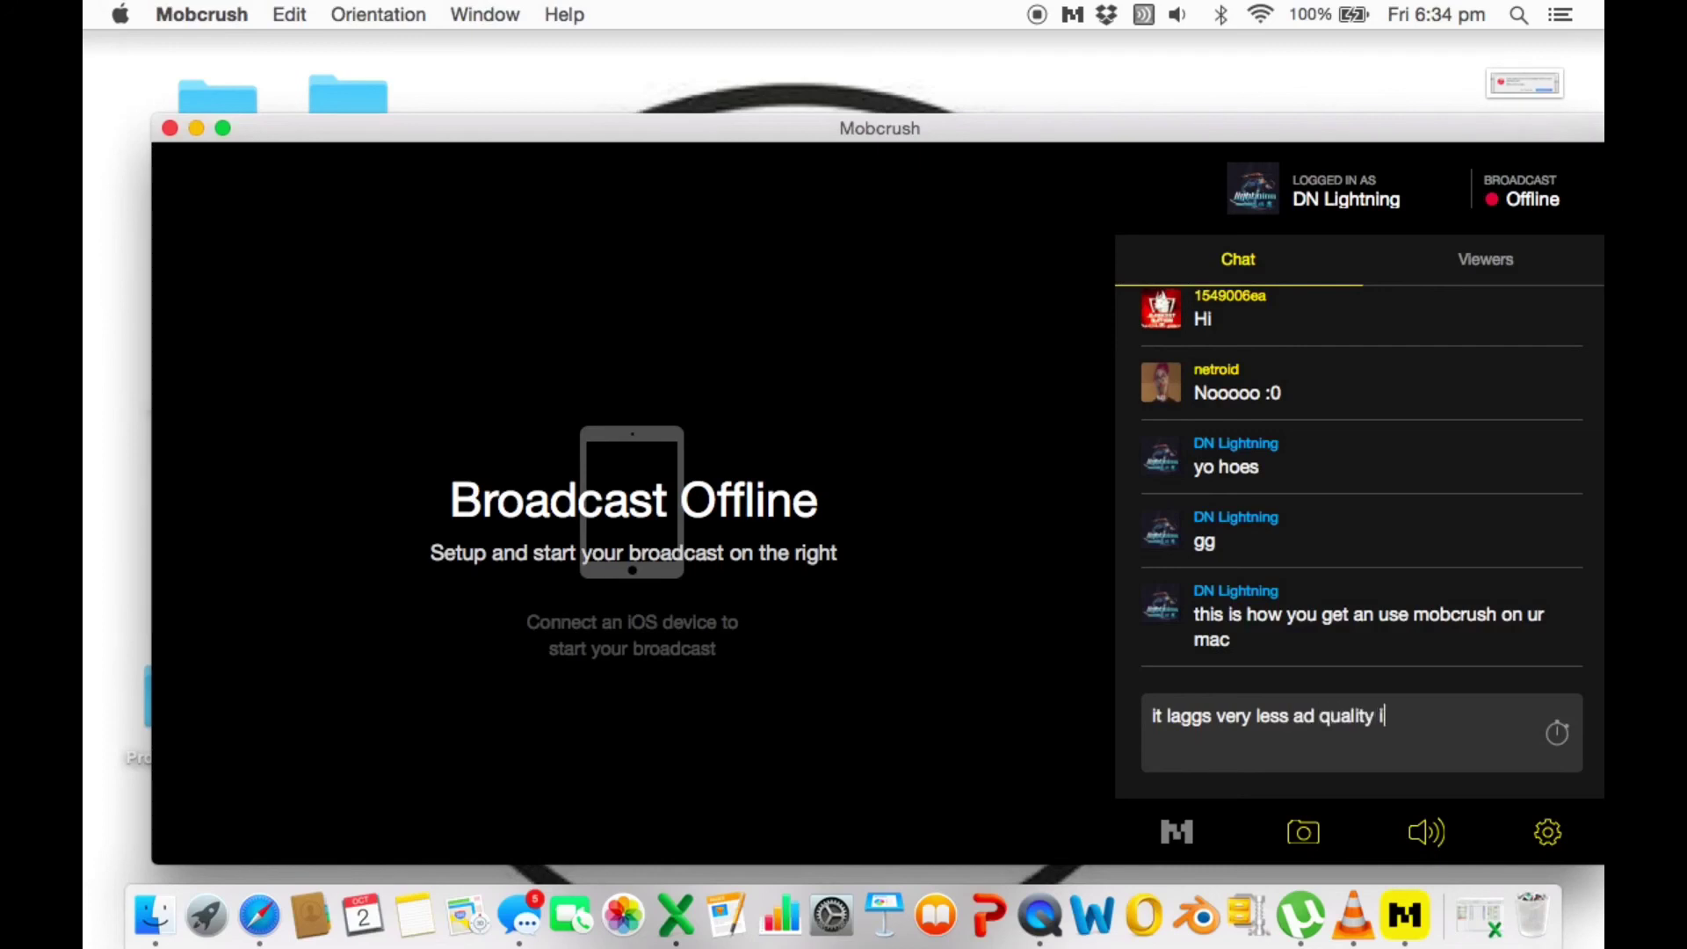